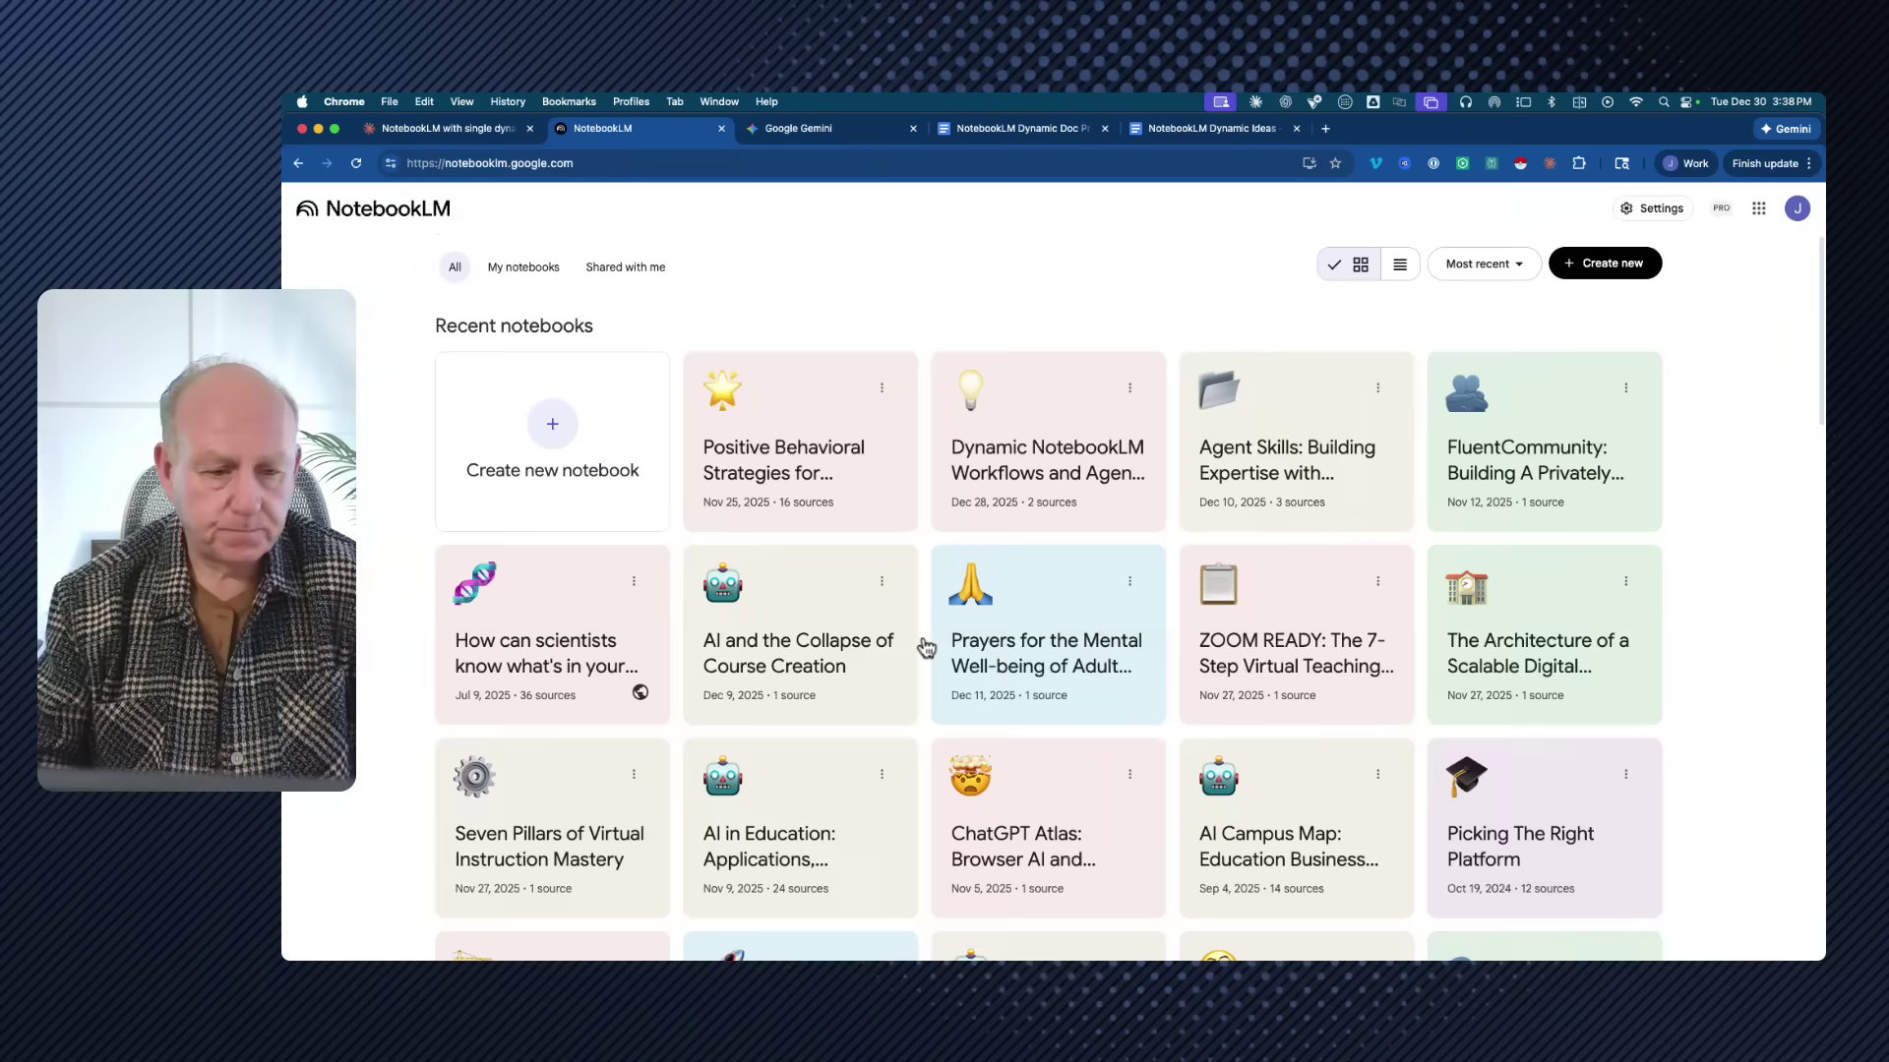
- Open the 'Dynamic NotebookLM Workflows and Agent Ideation' notebook from the NotebookLM home list
{"action": "scroll", "coordinate": [922, 640], "scroll_direction": "down", "scroll_amount": 1}
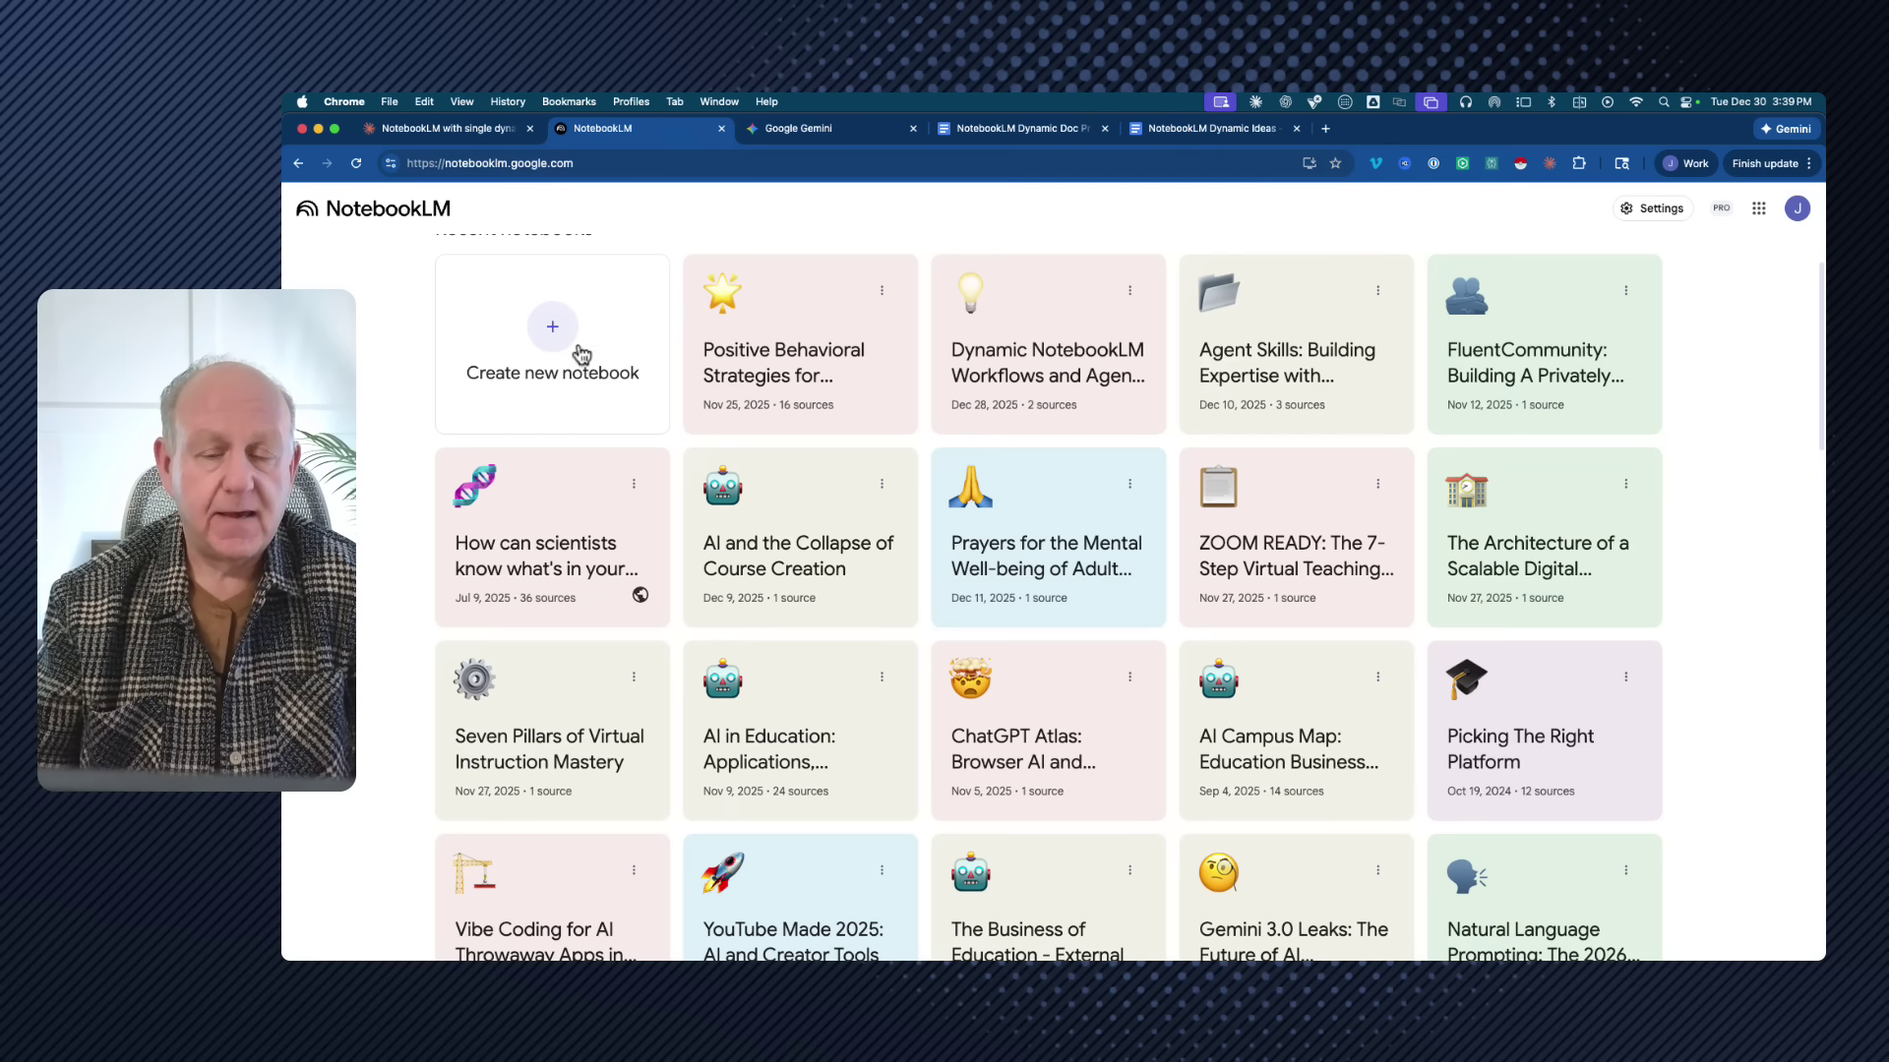
{"action": "left_click", "coordinate": [1028, 372]}
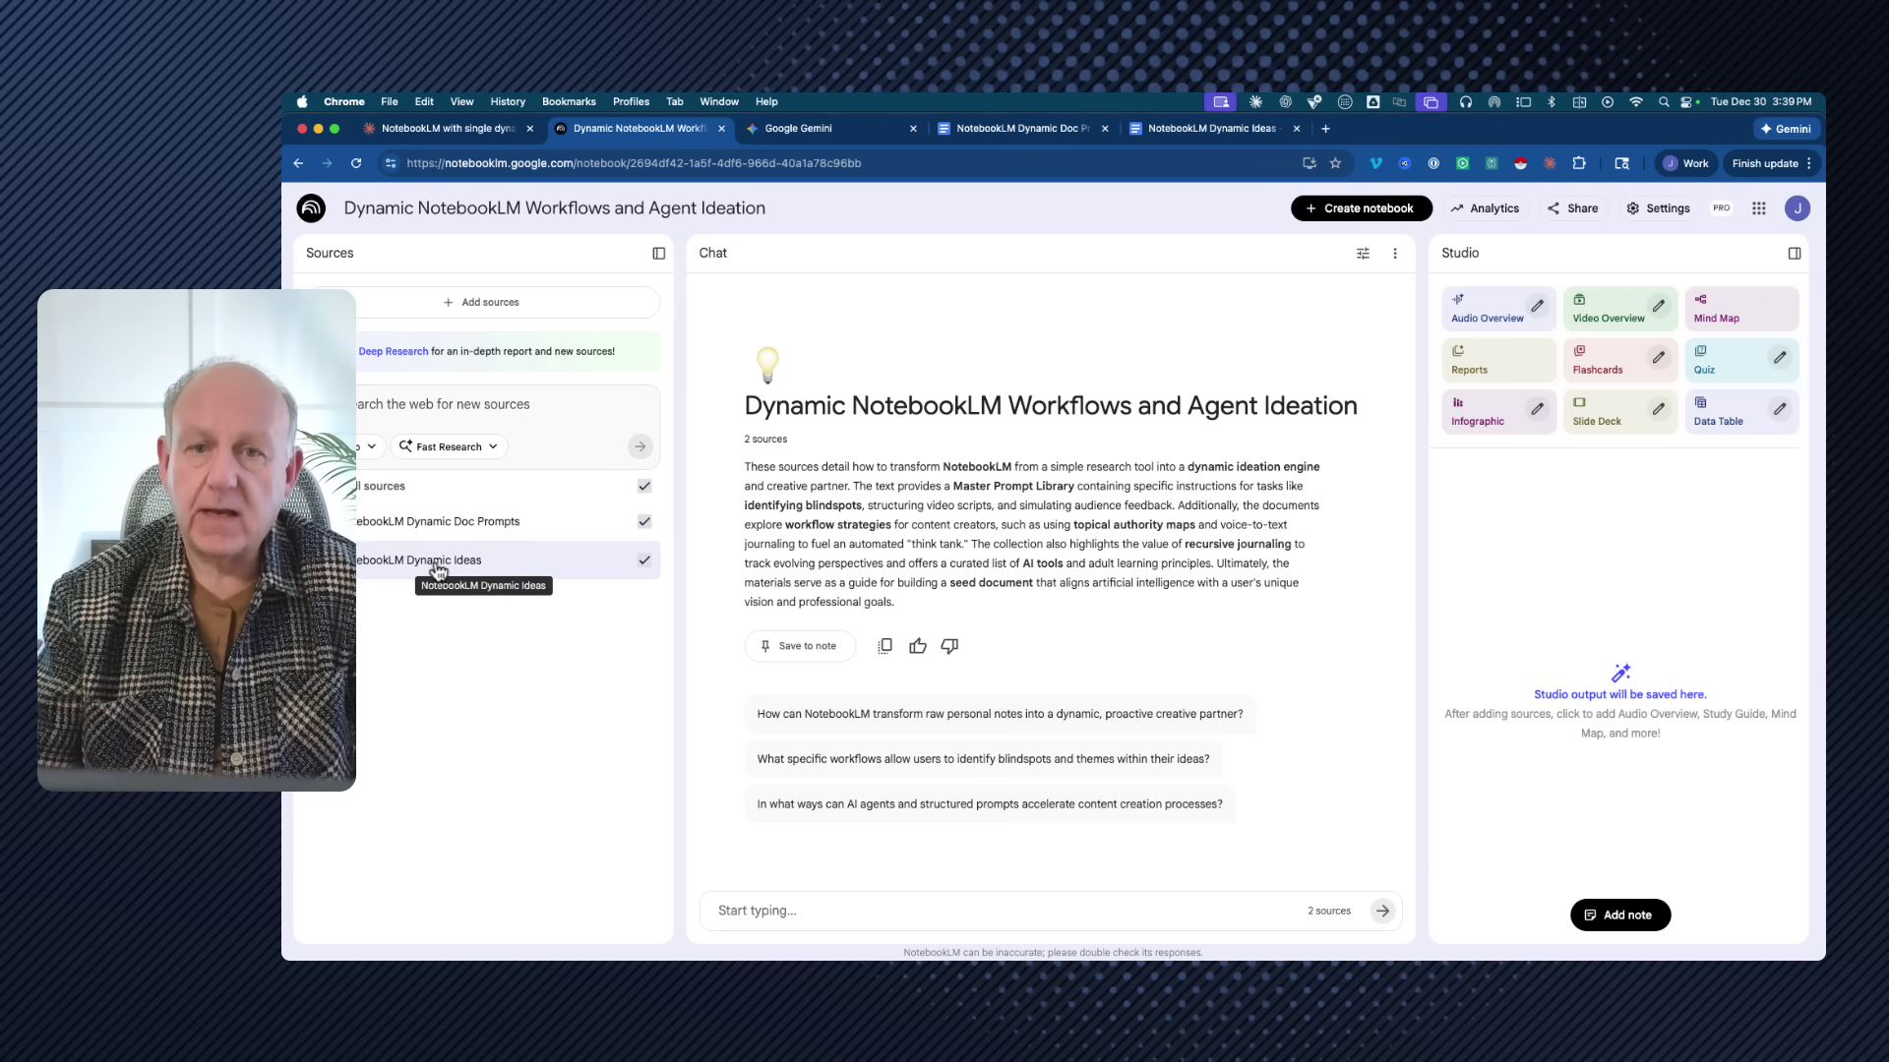
- Switch to the 'NotebookLM Dynamic Ideas' document and scroll down to its New Idea entries
{"action": "left_click", "coordinate": [1221, 136]}
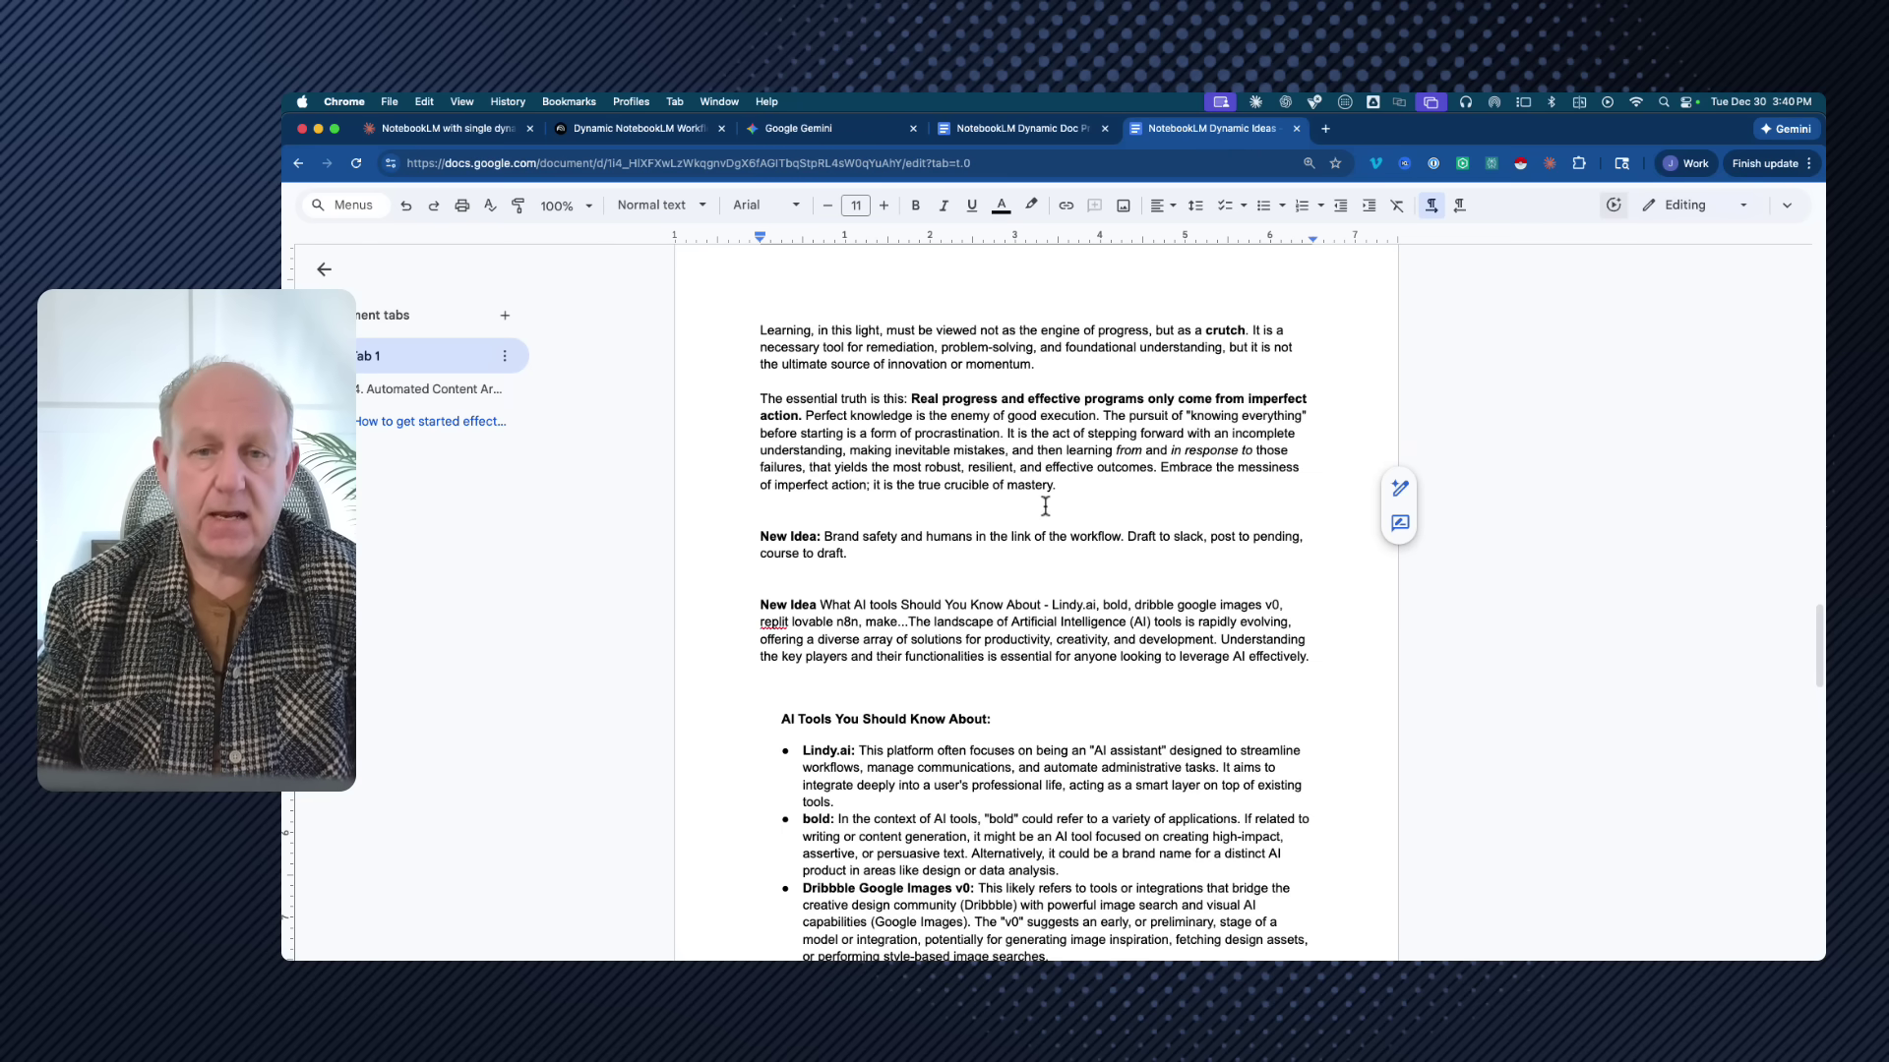
{"action": "scroll", "coordinate": [1037, 607], "scroll_direction": "down", "scroll_amount": 10}
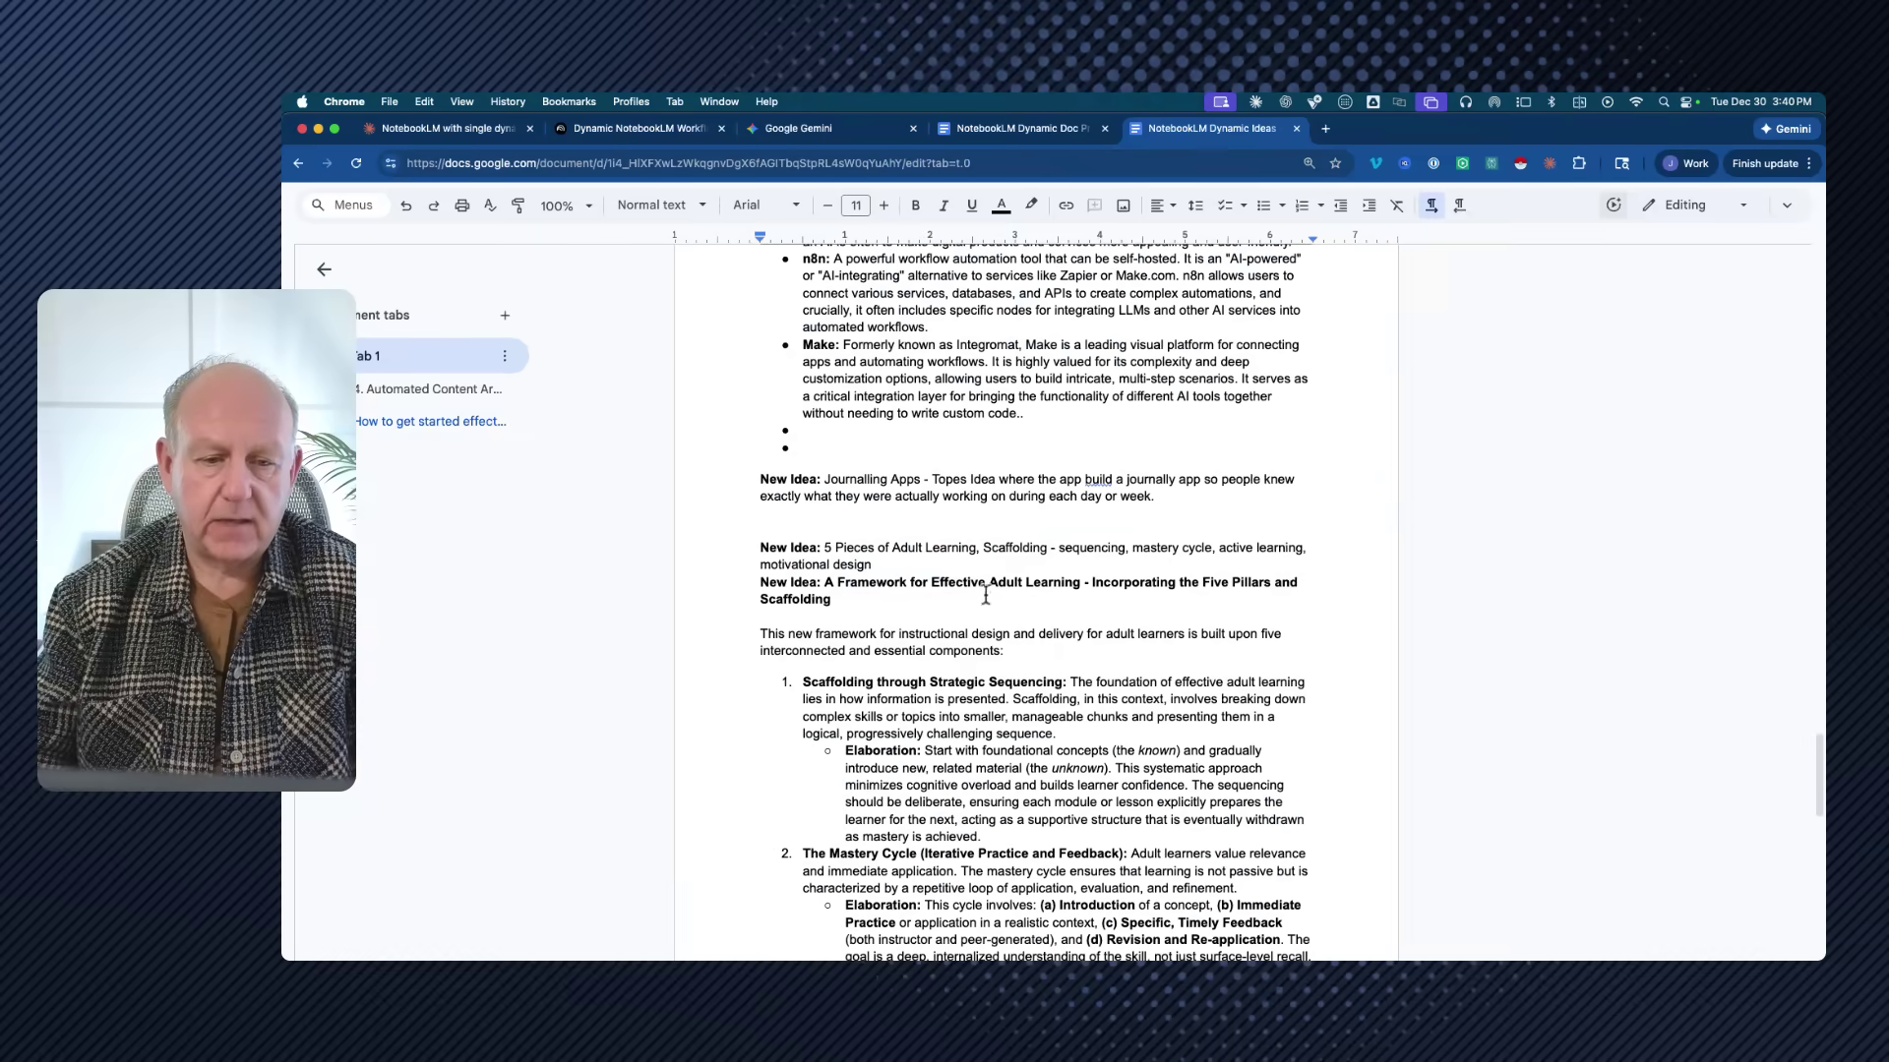
- Select the whole 'New Idea: Journalling Apps' paragraph and zoom the page in
{"action": "triple_click", "coordinate": [934, 487]}
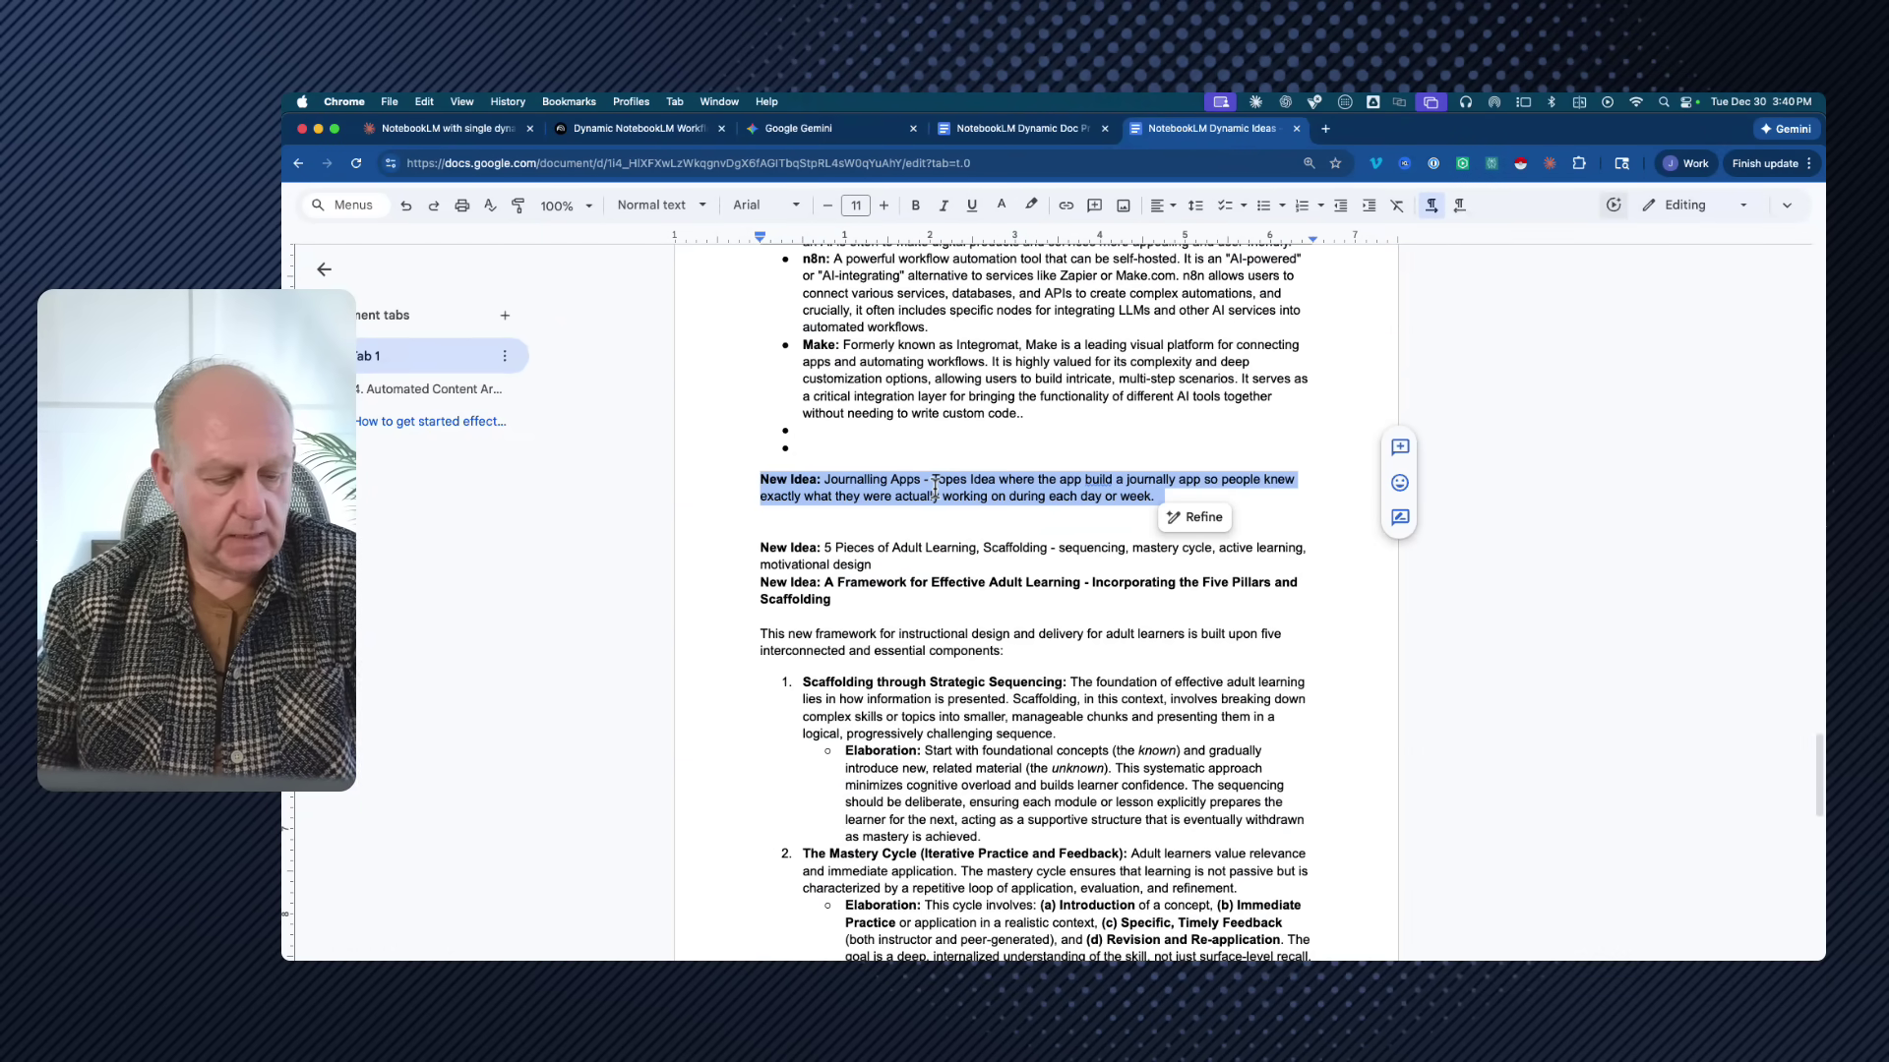
{"action": "key", "text": "super+equal"}
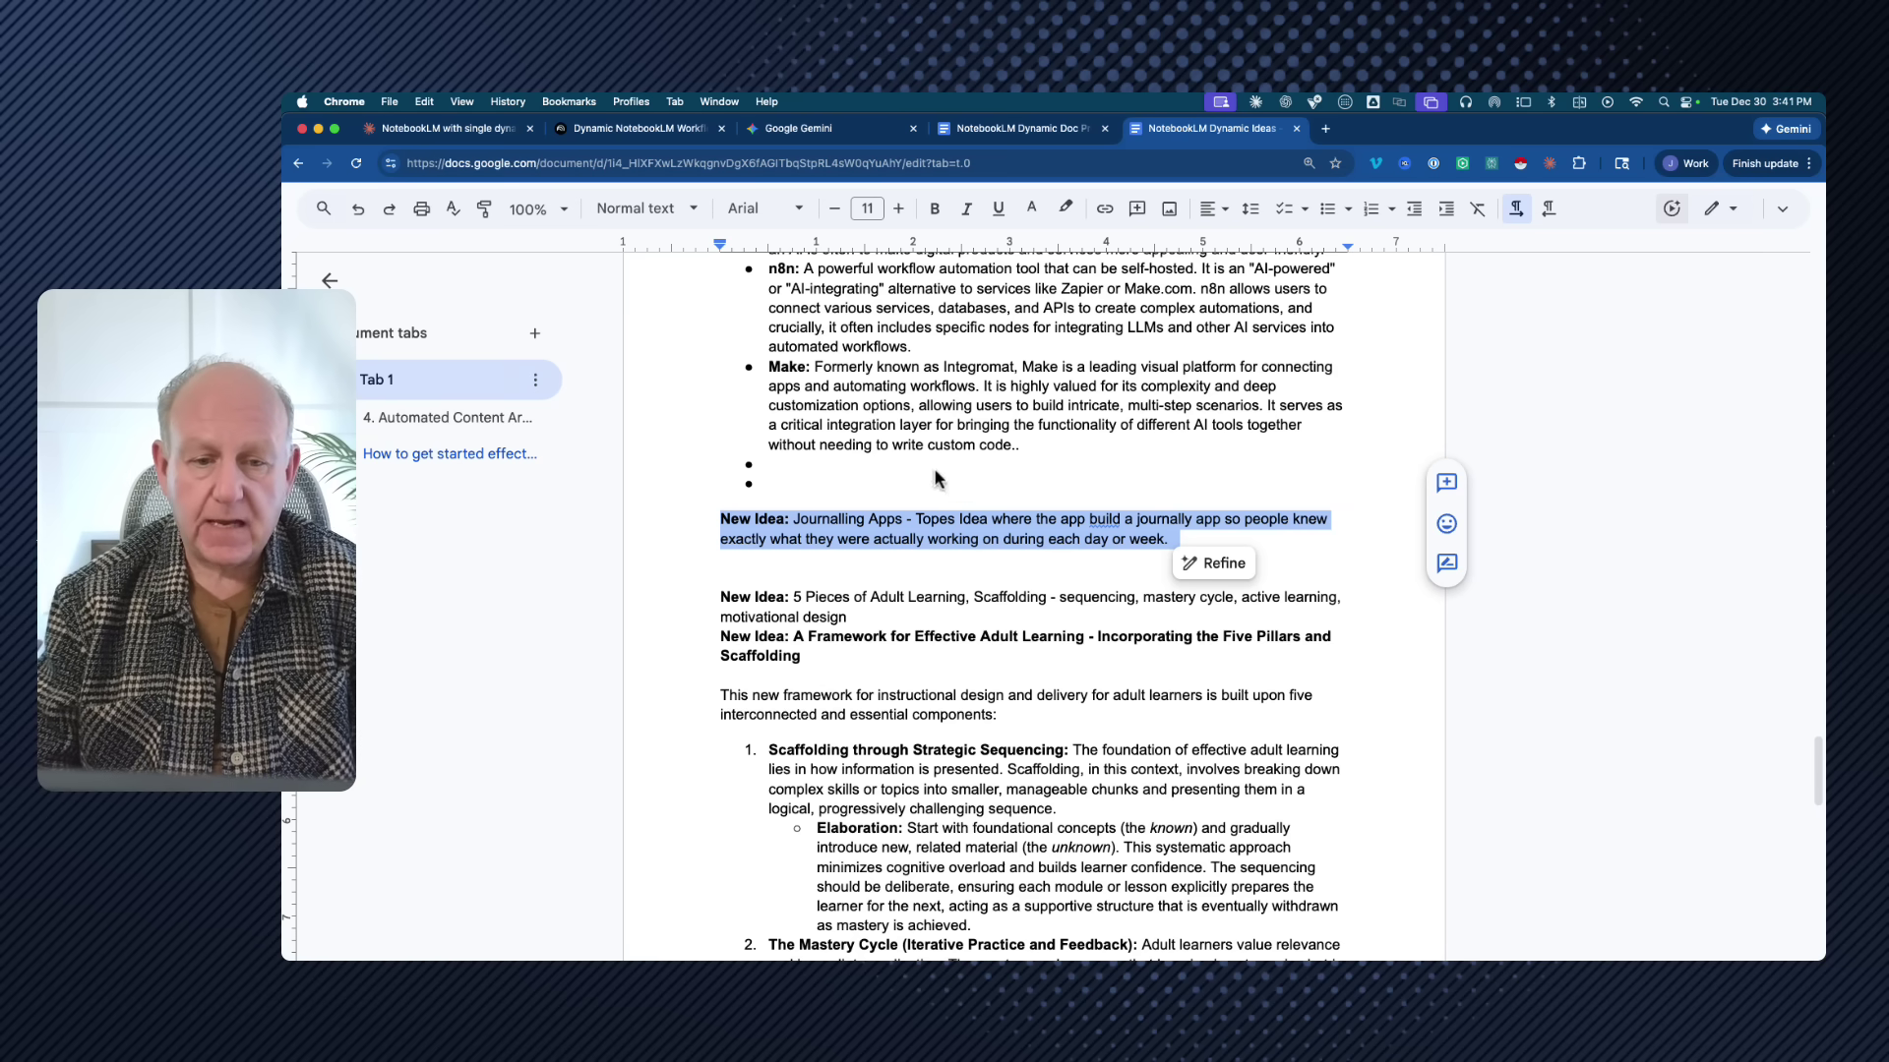
- Use Refine > Elaborate on the Journalling Apps paragraph, review Gemini's write-up, and insert it
{"action": "left_click", "coordinate": [1220, 565]}
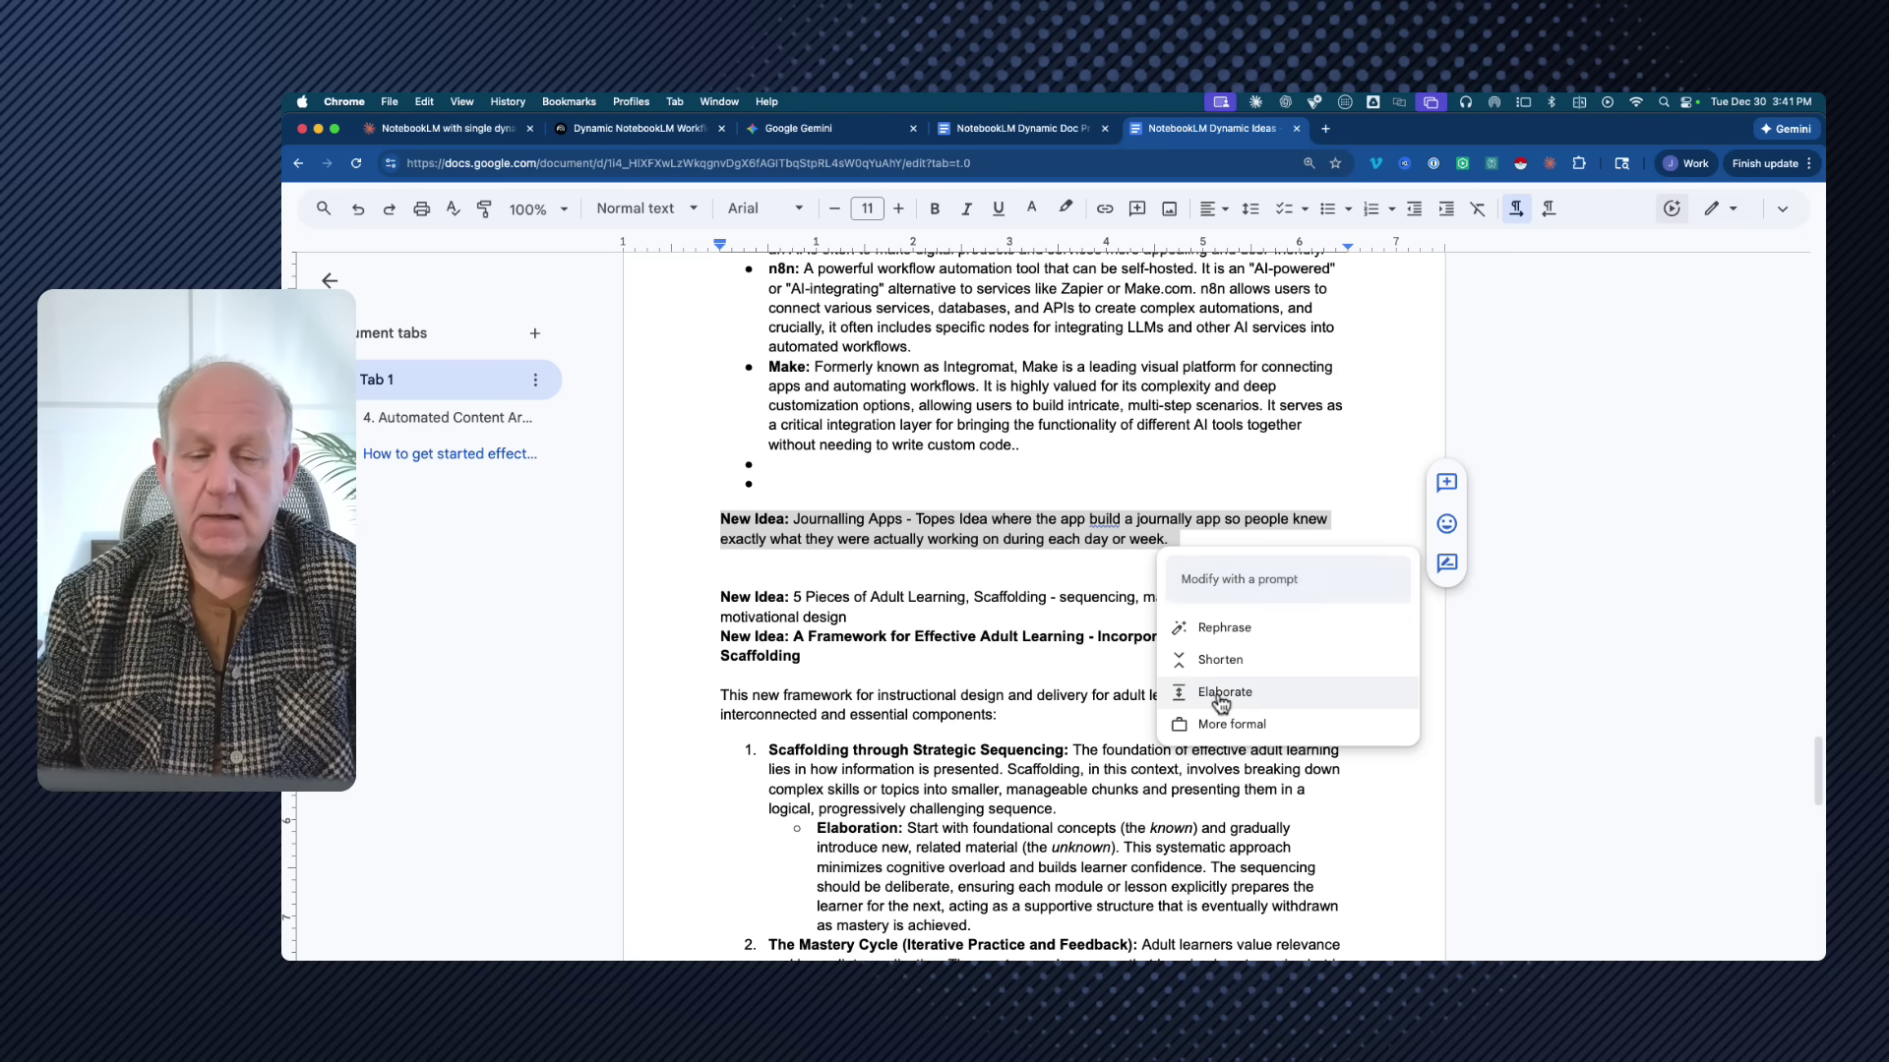
{"action": "left_click", "coordinate": [1221, 696]}
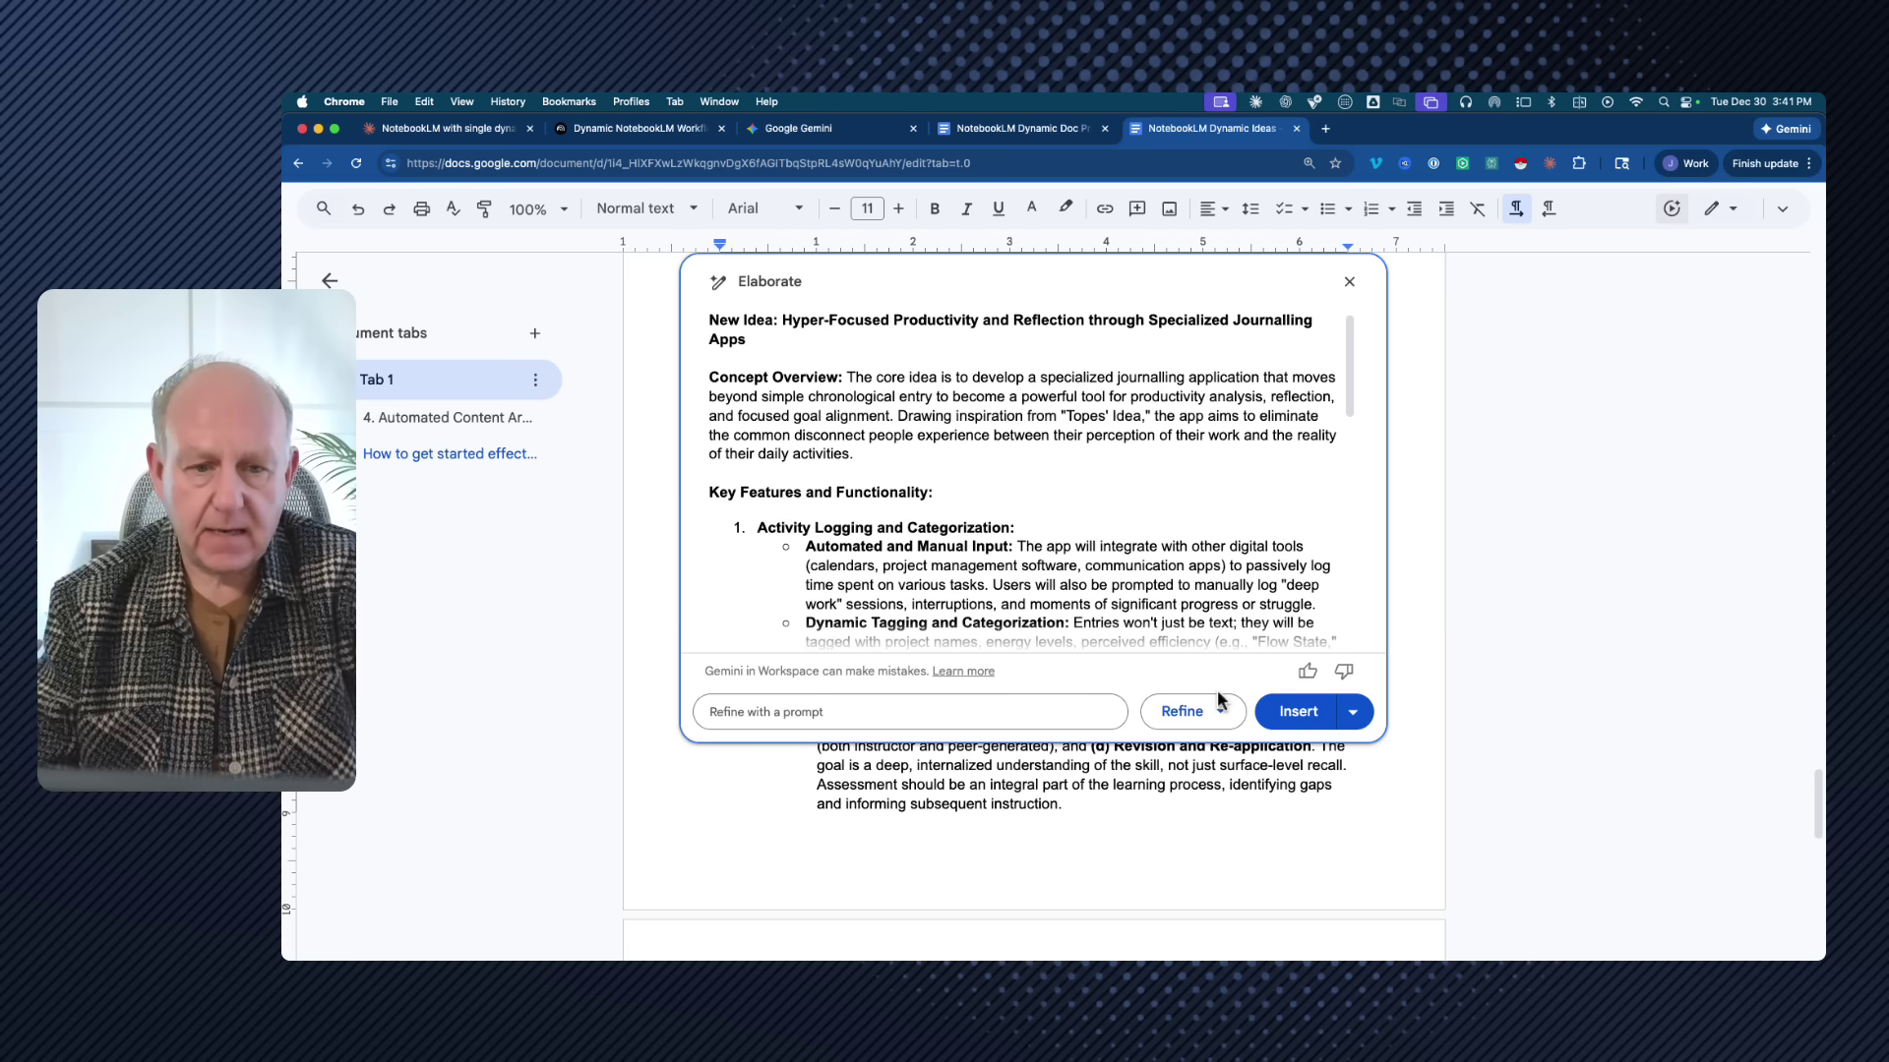
{"action": "left_click", "coordinate": [898, 423]}
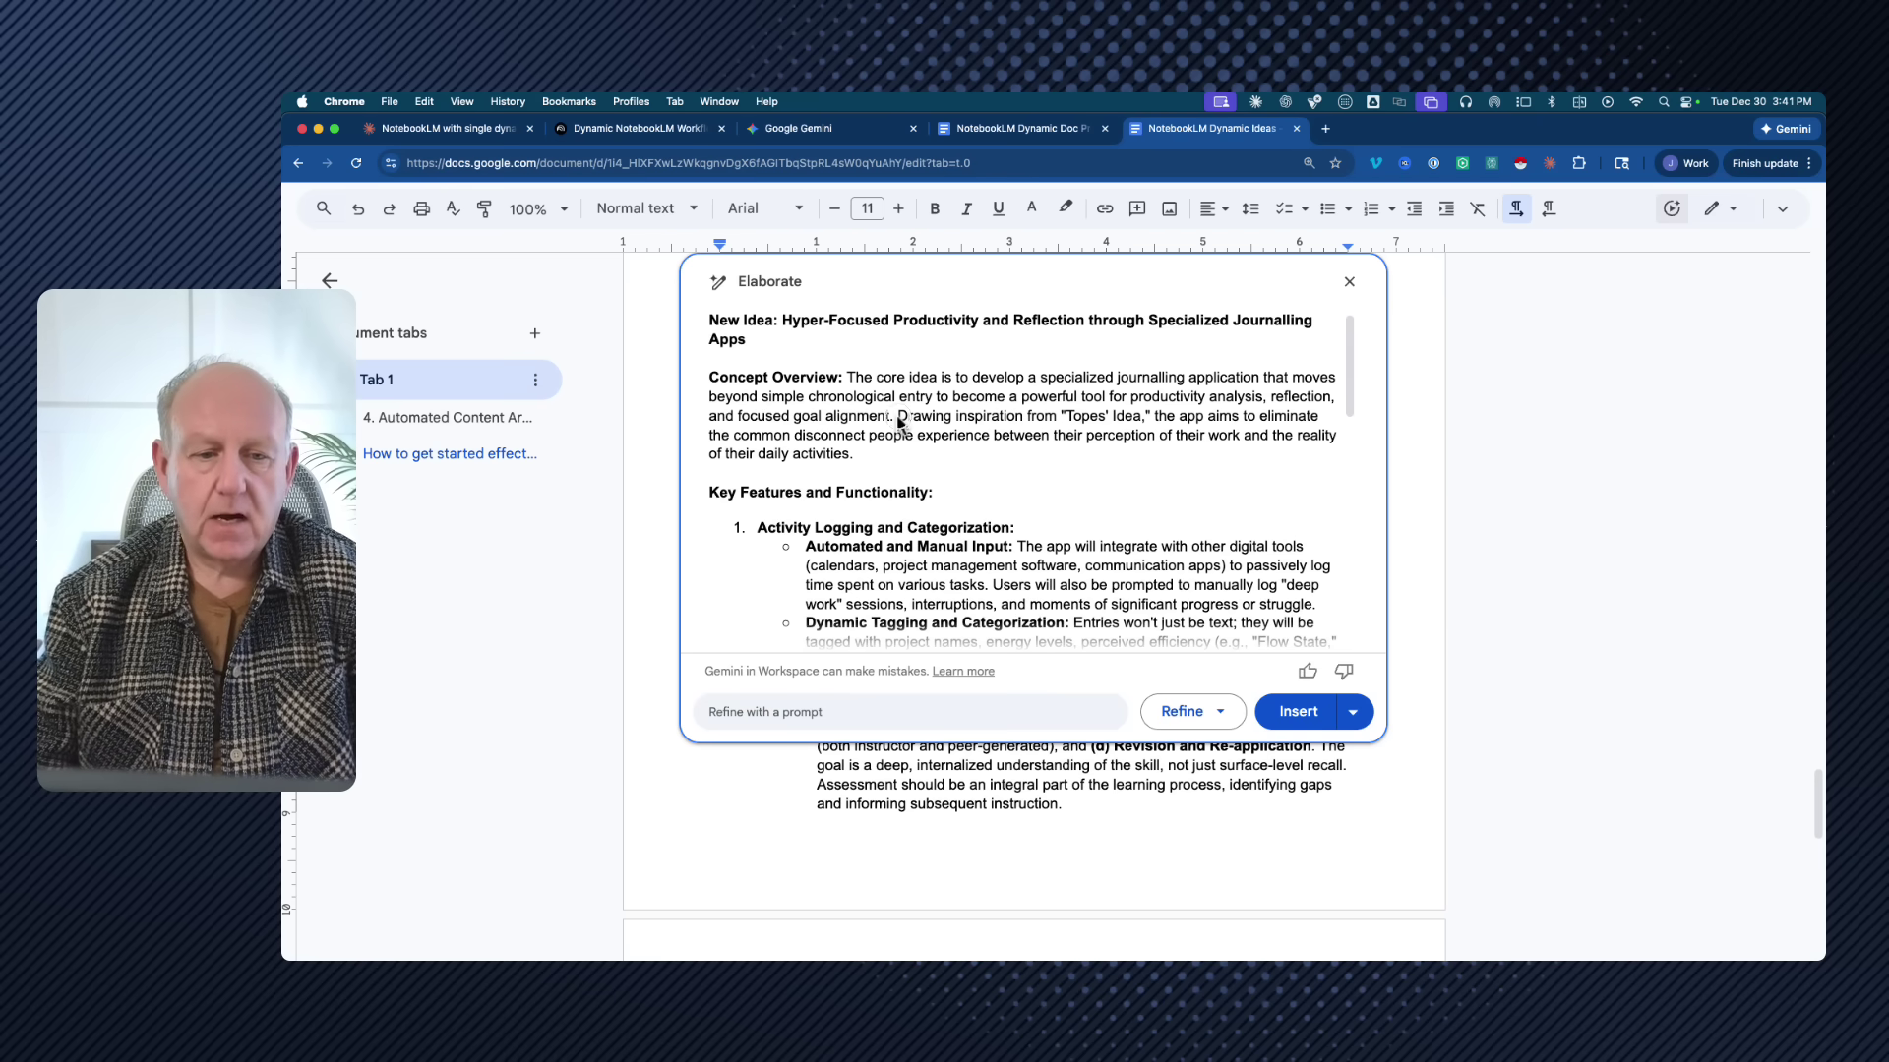
{"action": "scroll", "coordinate": [978, 565], "scroll_direction": "down", "scroll_amount": 5}
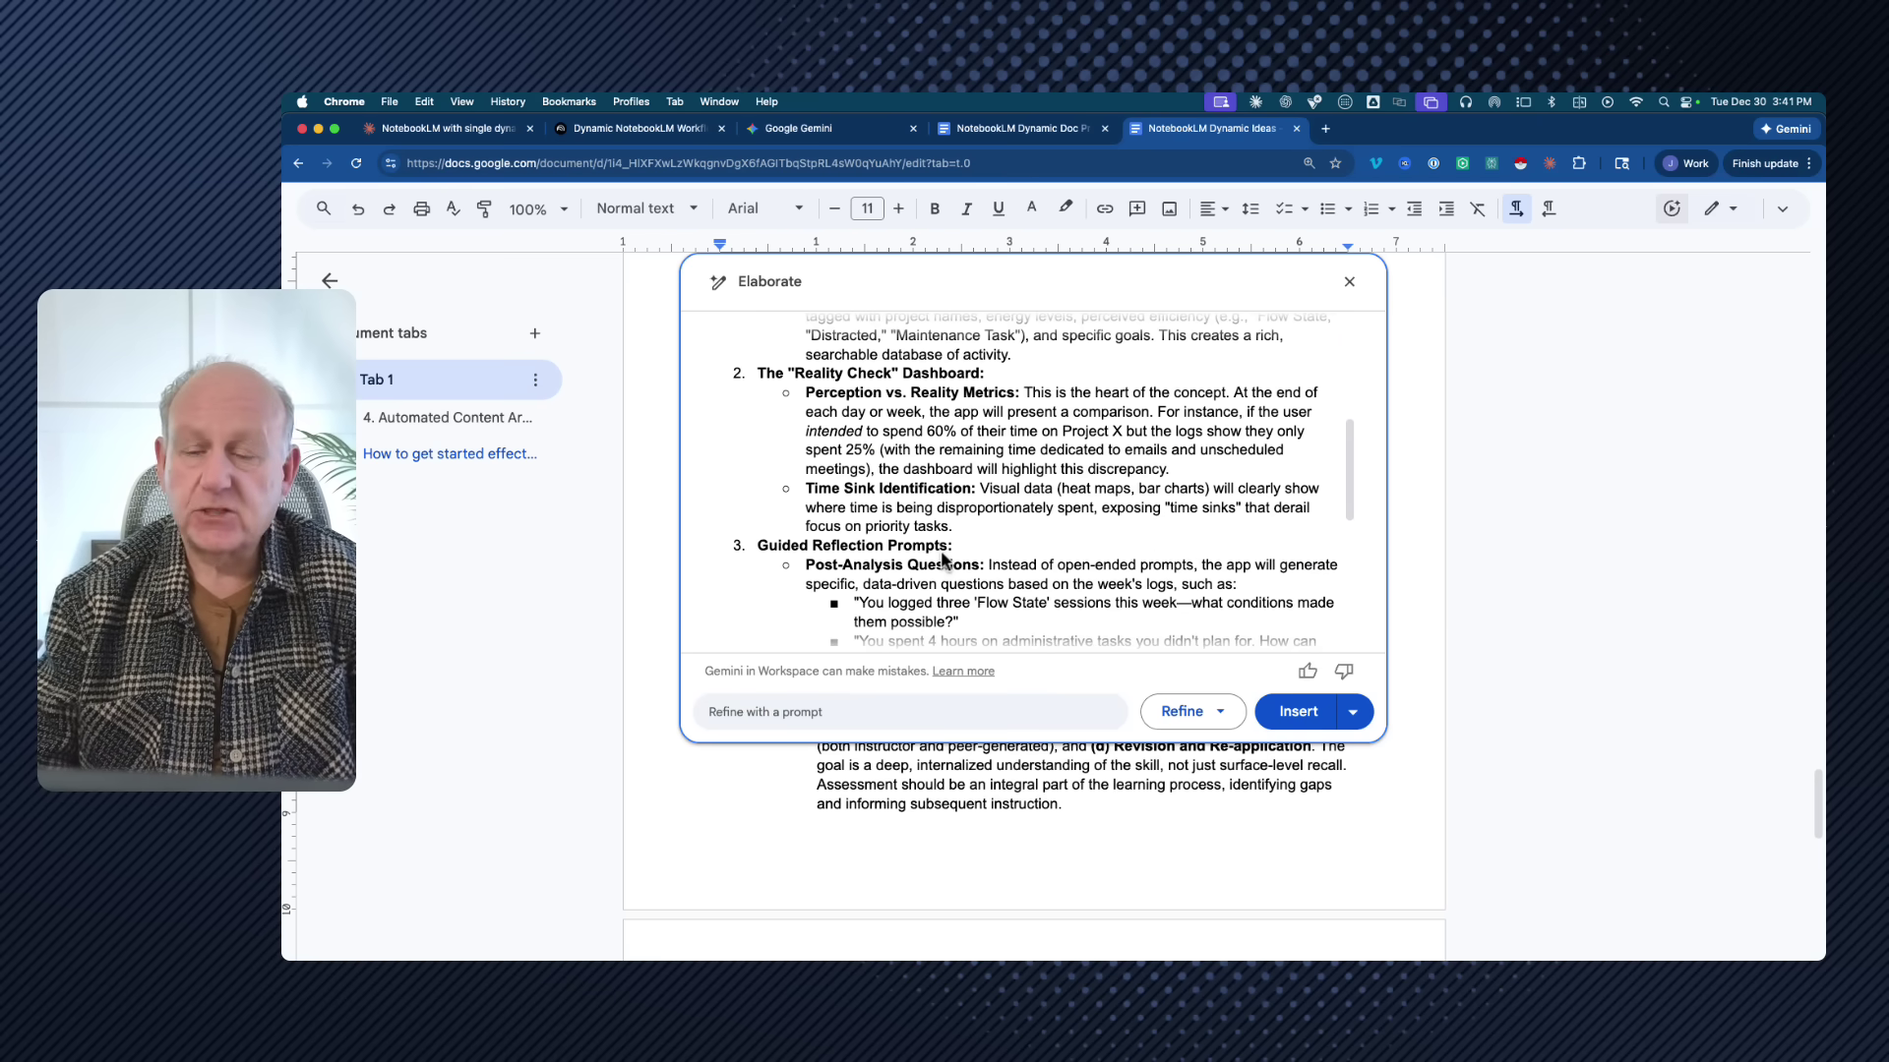
{"action": "scroll", "coordinate": [944, 560], "scroll_direction": "down", "scroll_amount": 3}
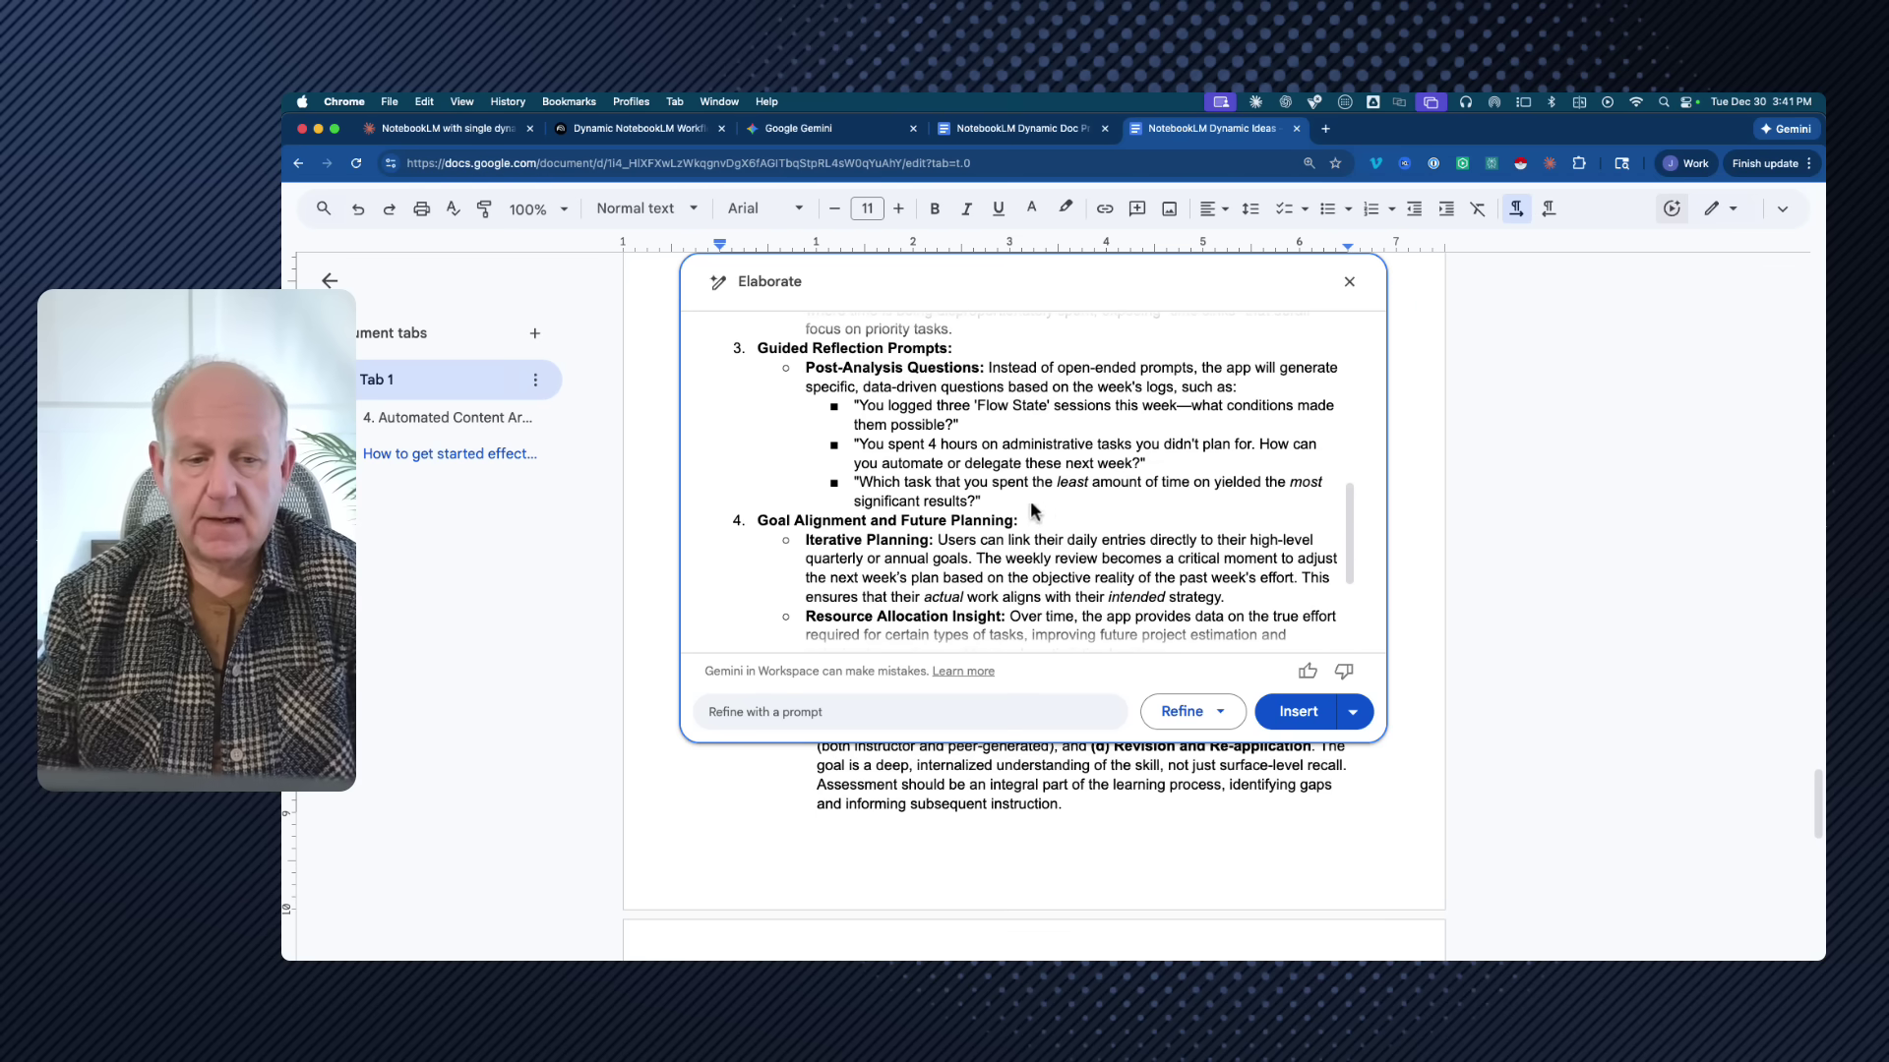
{"action": "scroll", "coordinate": [1018, 487], "scroll_direction": "down", "scroll_amount": 2}
{"action": "scroll", "coordinate": [1033, 478], "scroll_direction": "down", "scroll_amount": 1}
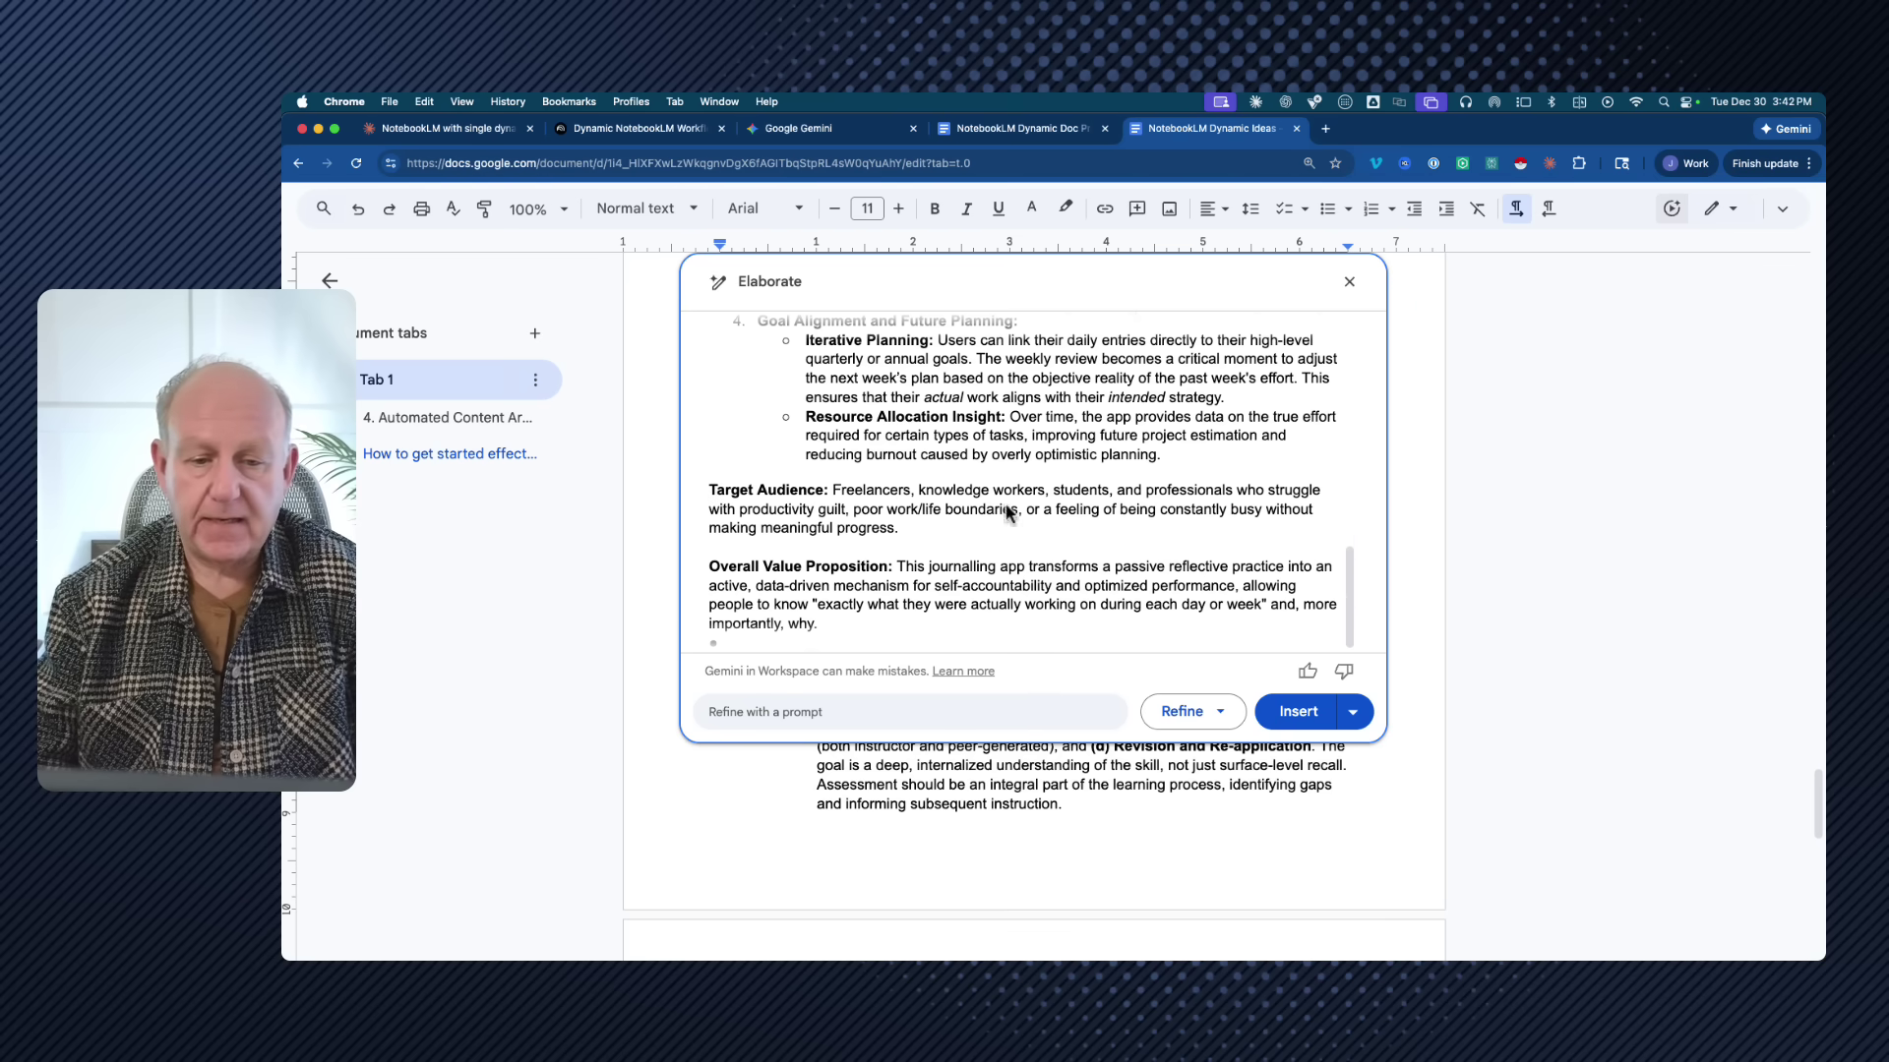
{"action": "left_click", "coordinate": [1299, 711]}
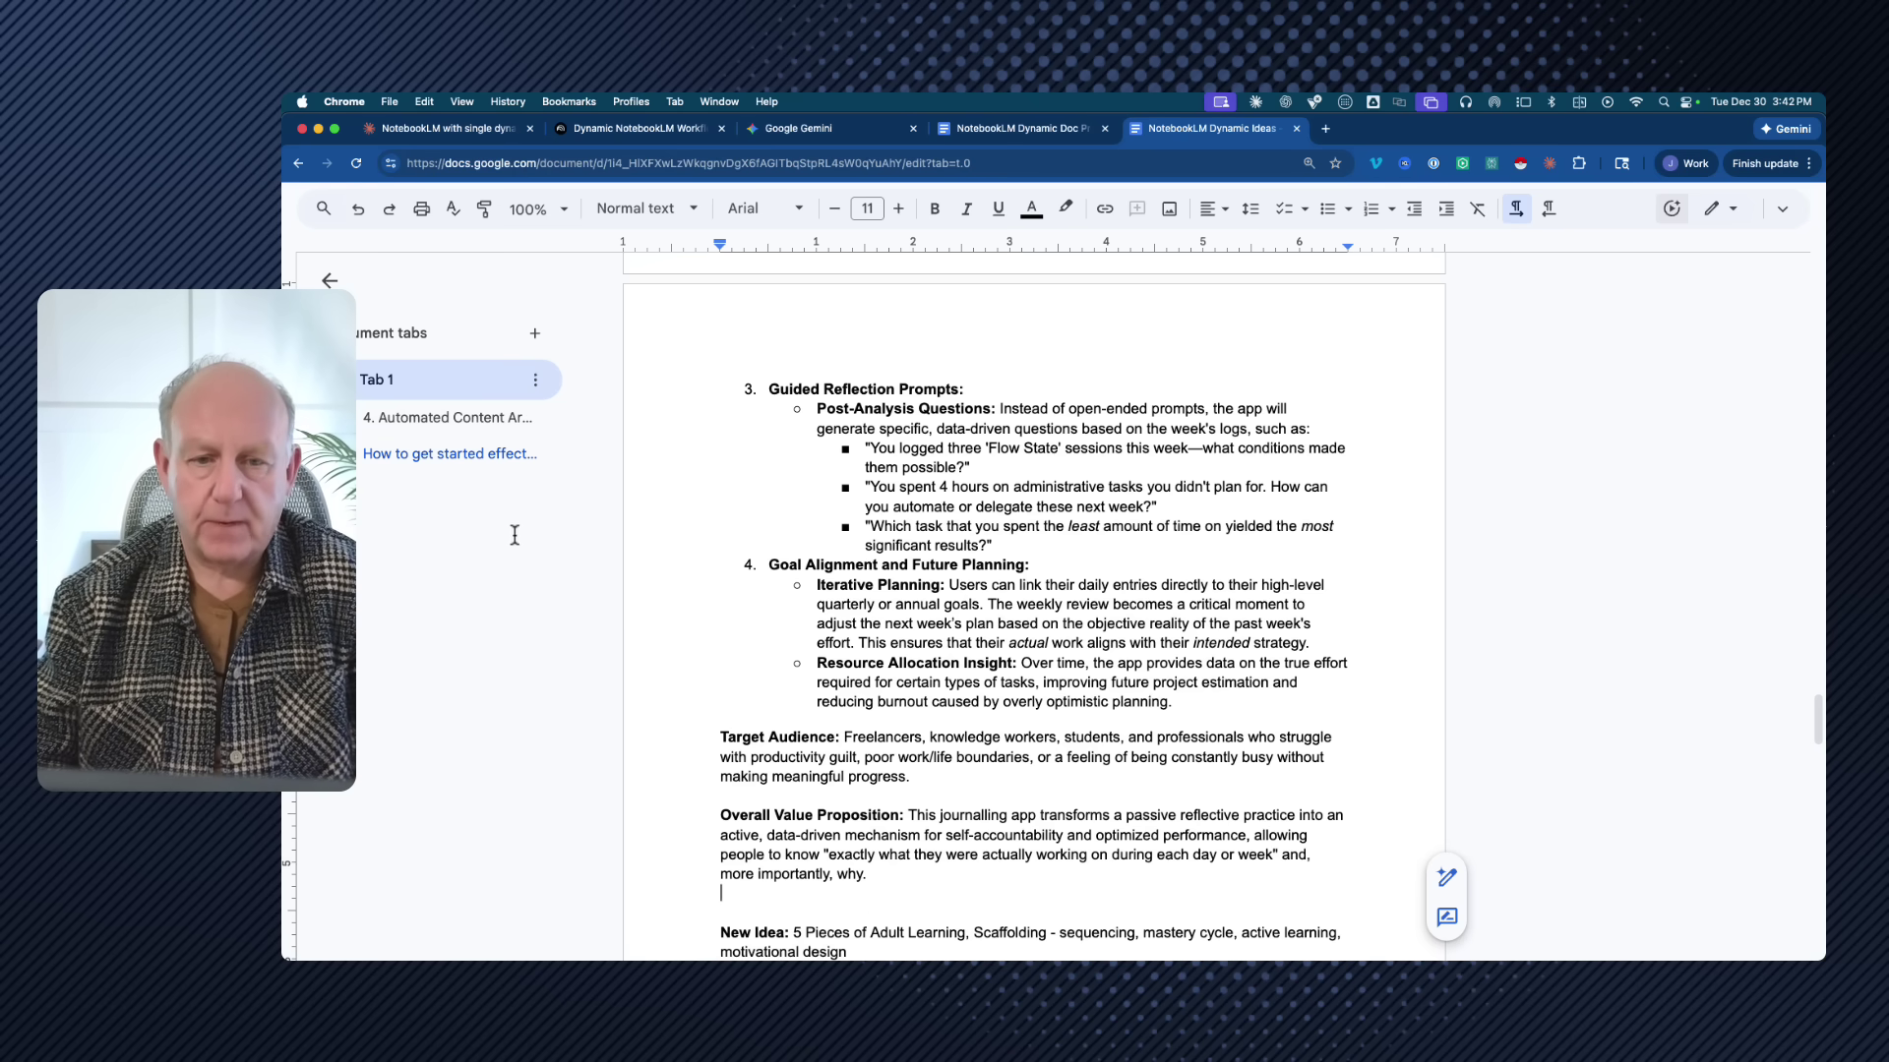
- Back in the Workflows notebook, sync the NotebookLM Dynamic Ideas source with Google Drive
{"action": "left_click", "coordinate": [637, 130]}
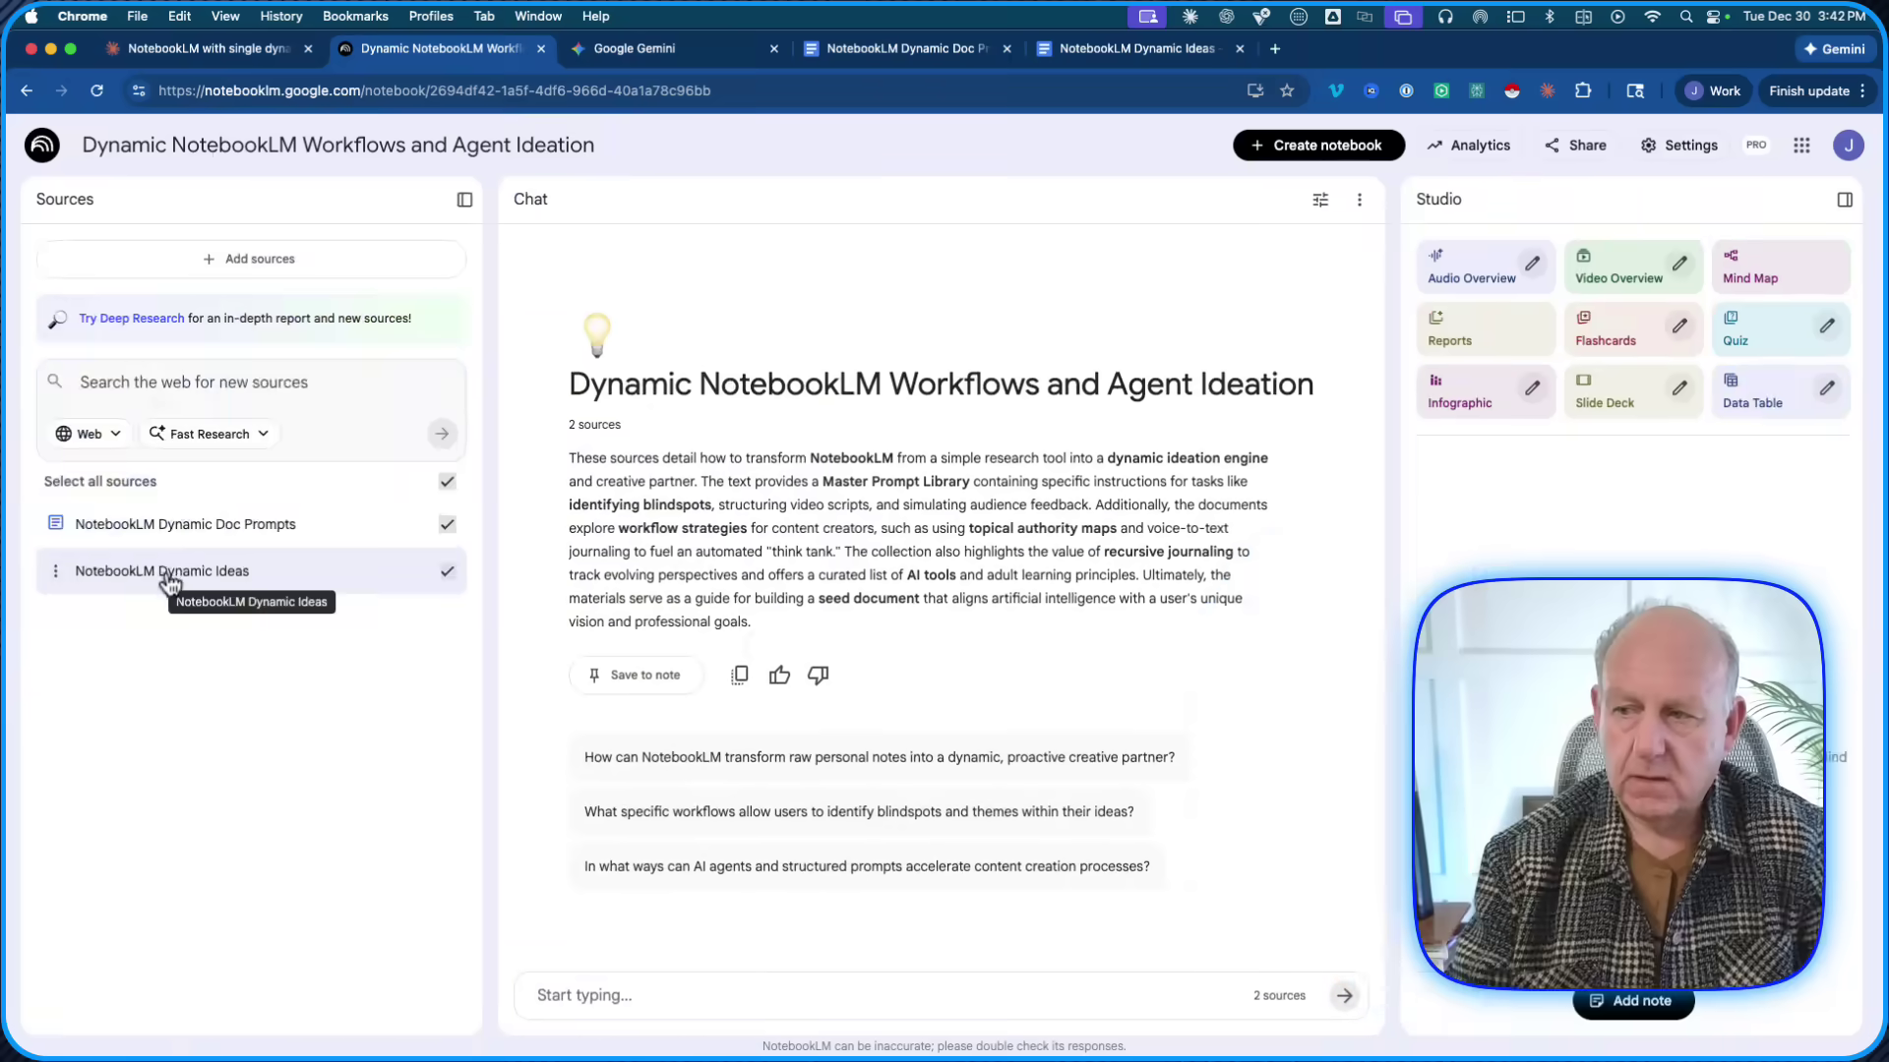
{"action": "left_click", "coordinate": [169, 582]}
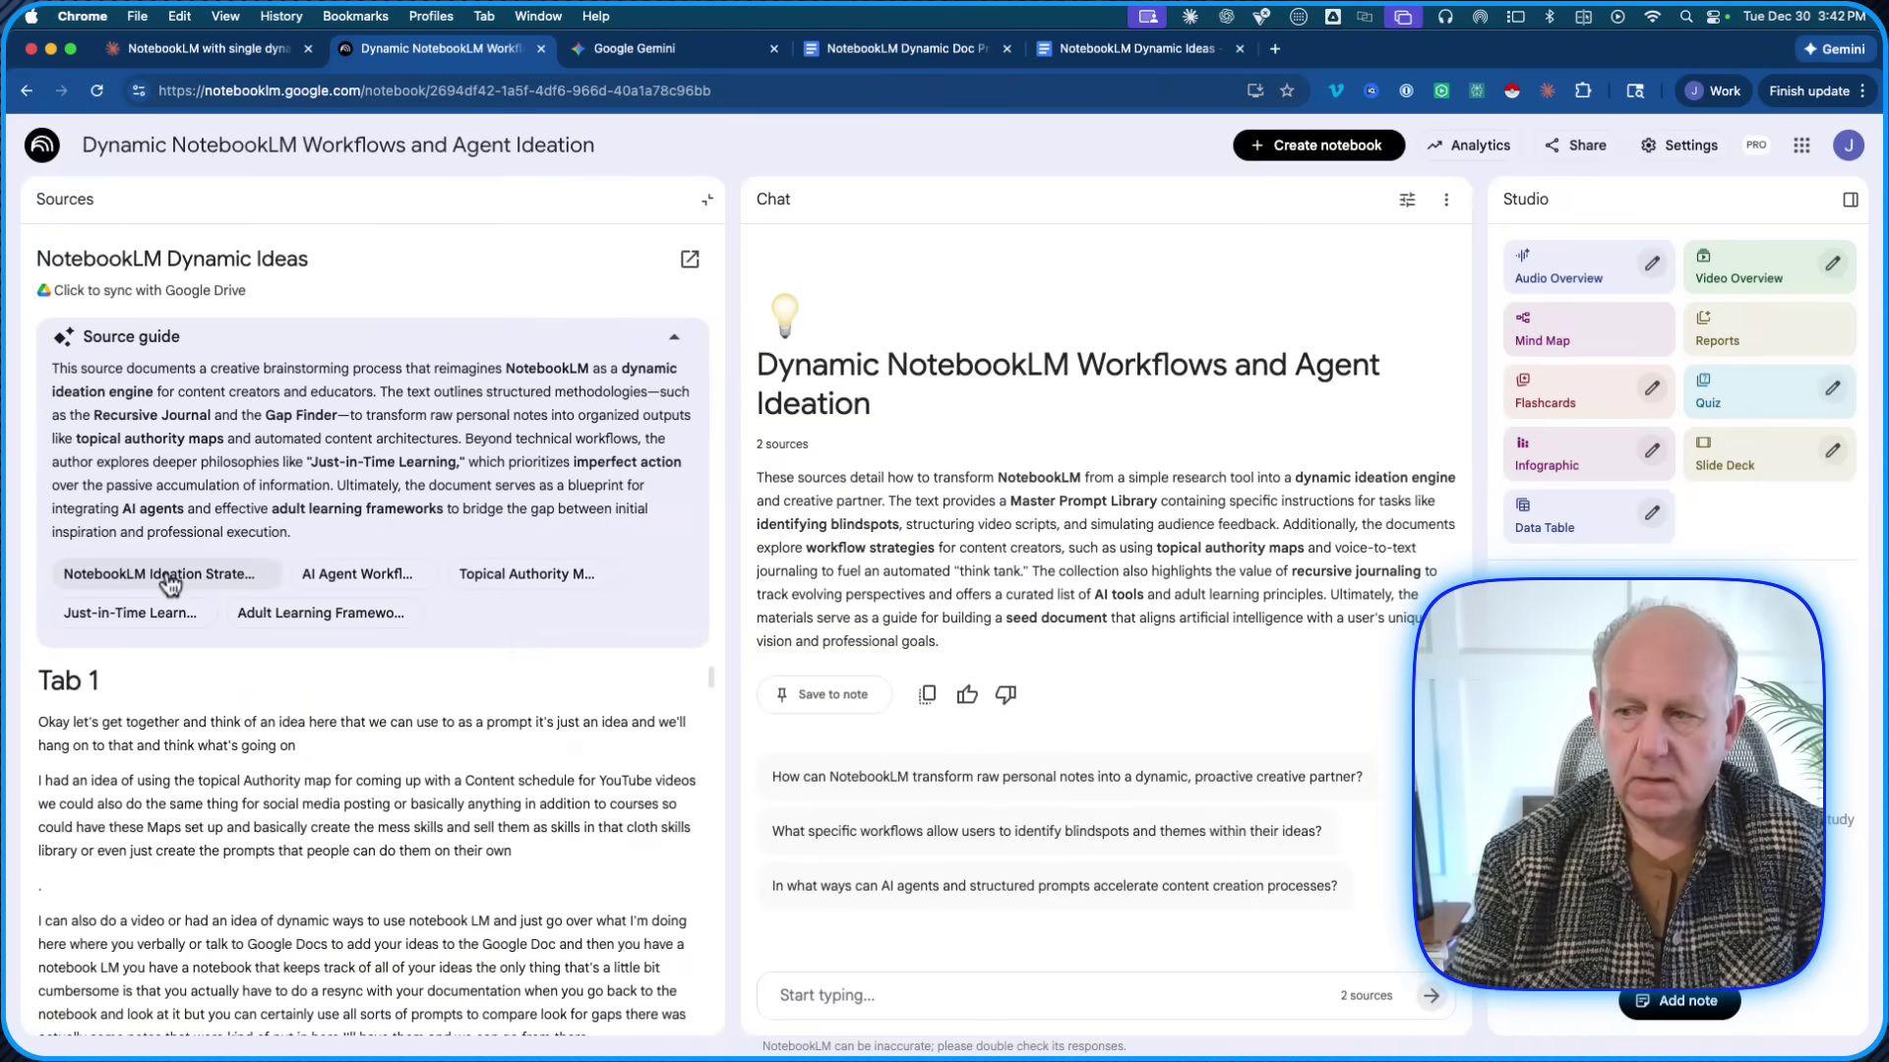
{"action": "left_click", "coordinate": [153, 290]}
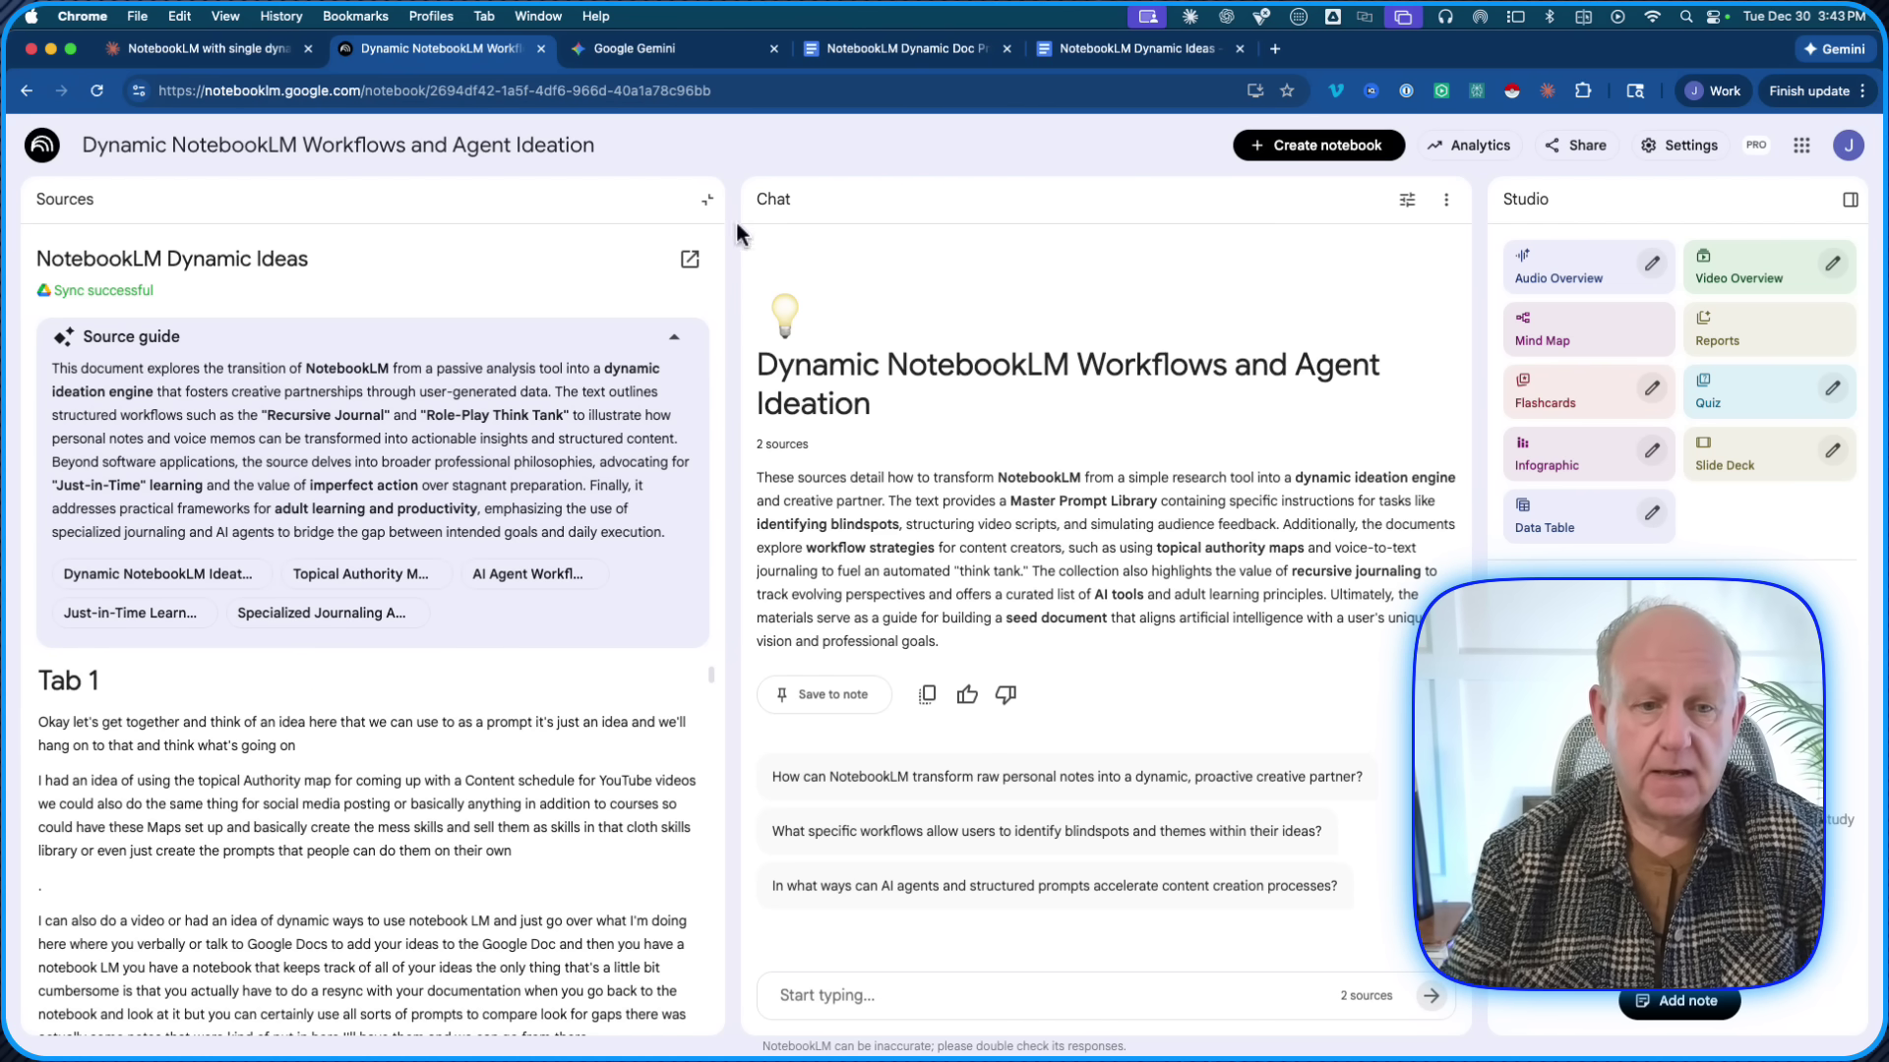
- Close the source view, collapse the sources panel, and switch to the Dynamic Ideas document
{"action": "left_click", "coordinate": [706, 200]}
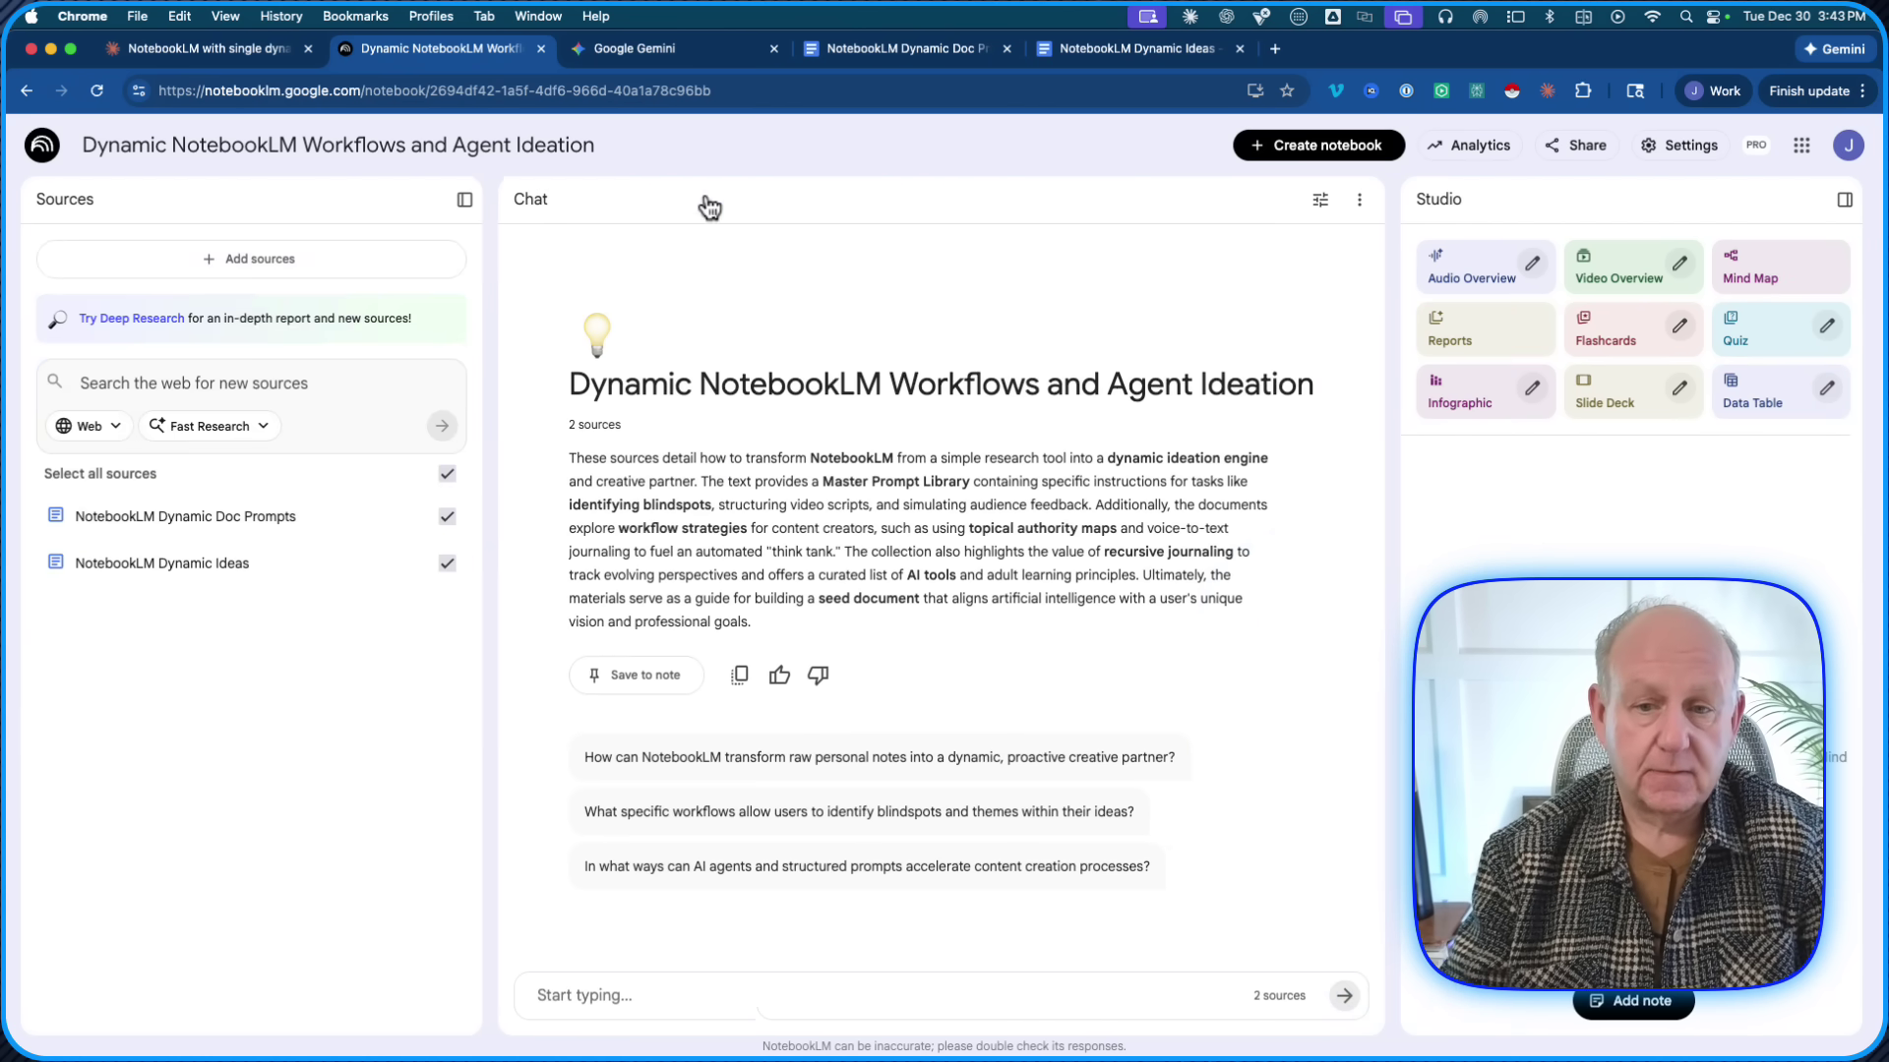
{"action": "left_click", "coordinate": [464, 199]}
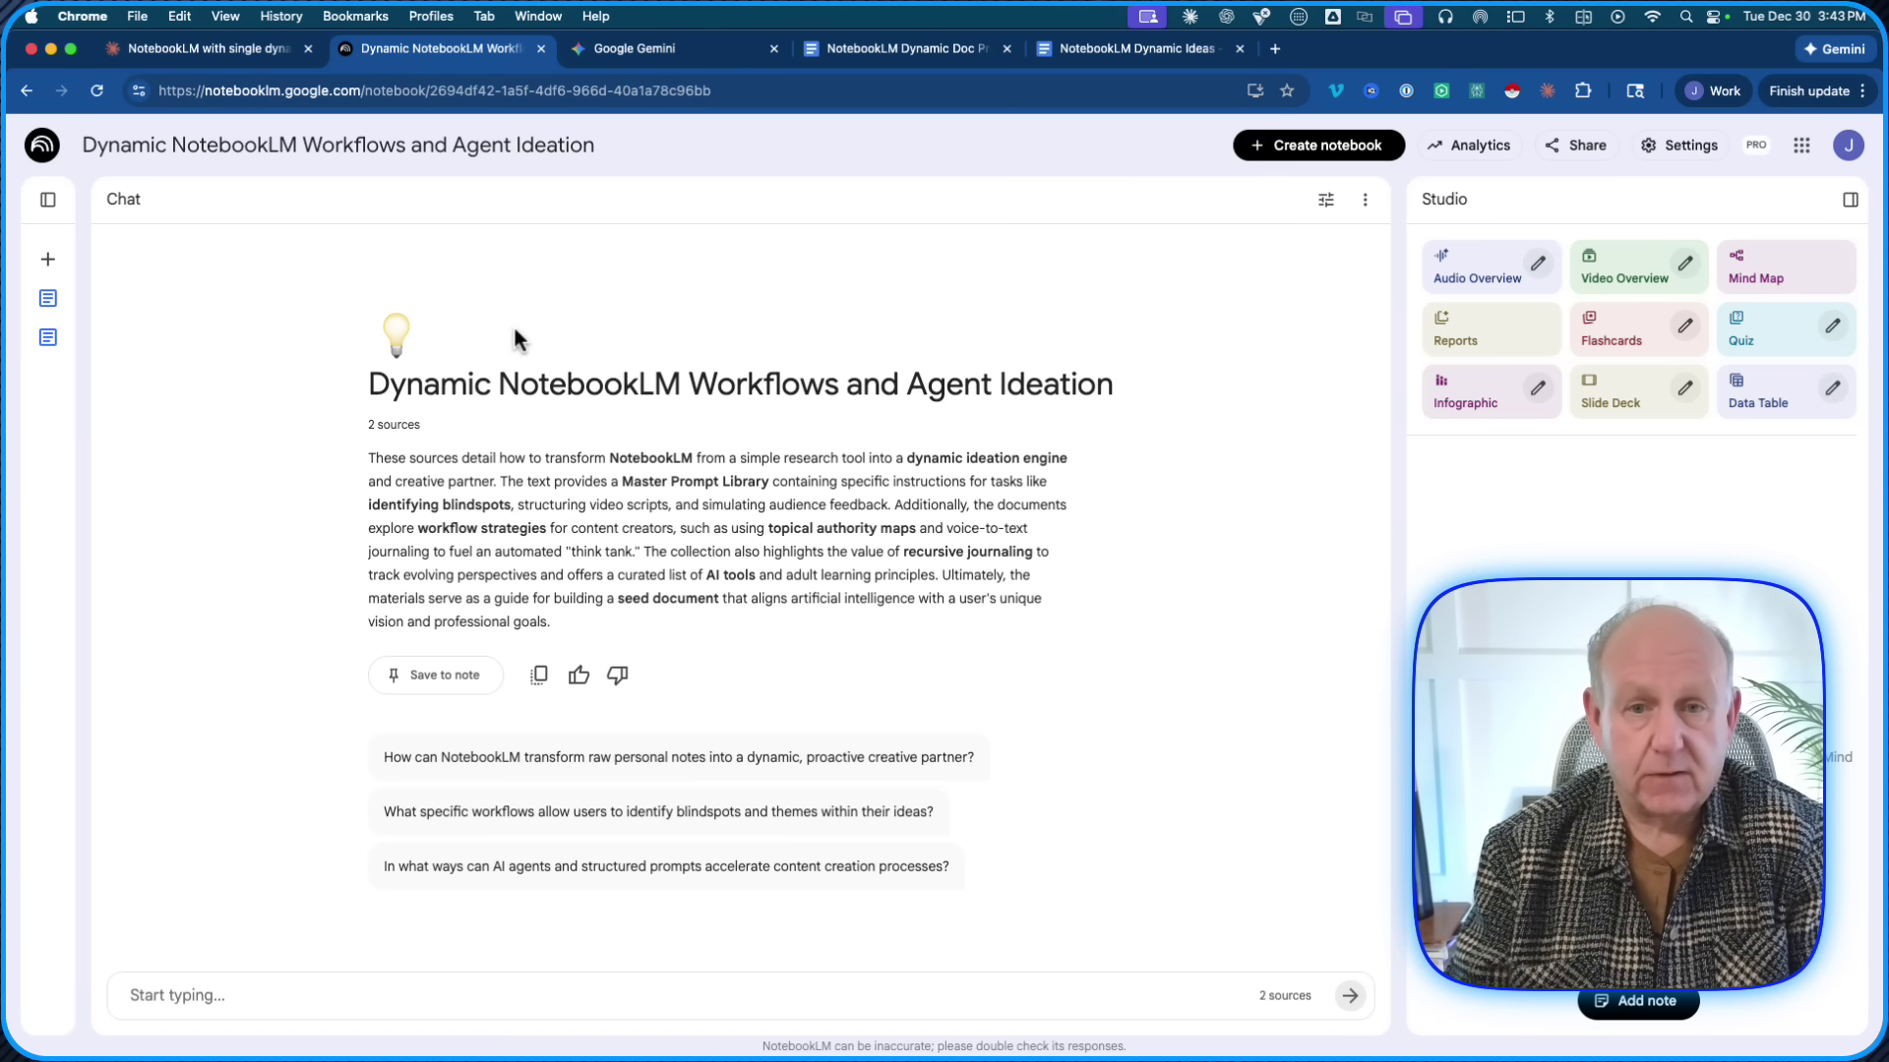
{"action": "left_click", "coordinate": [1136, 49]}
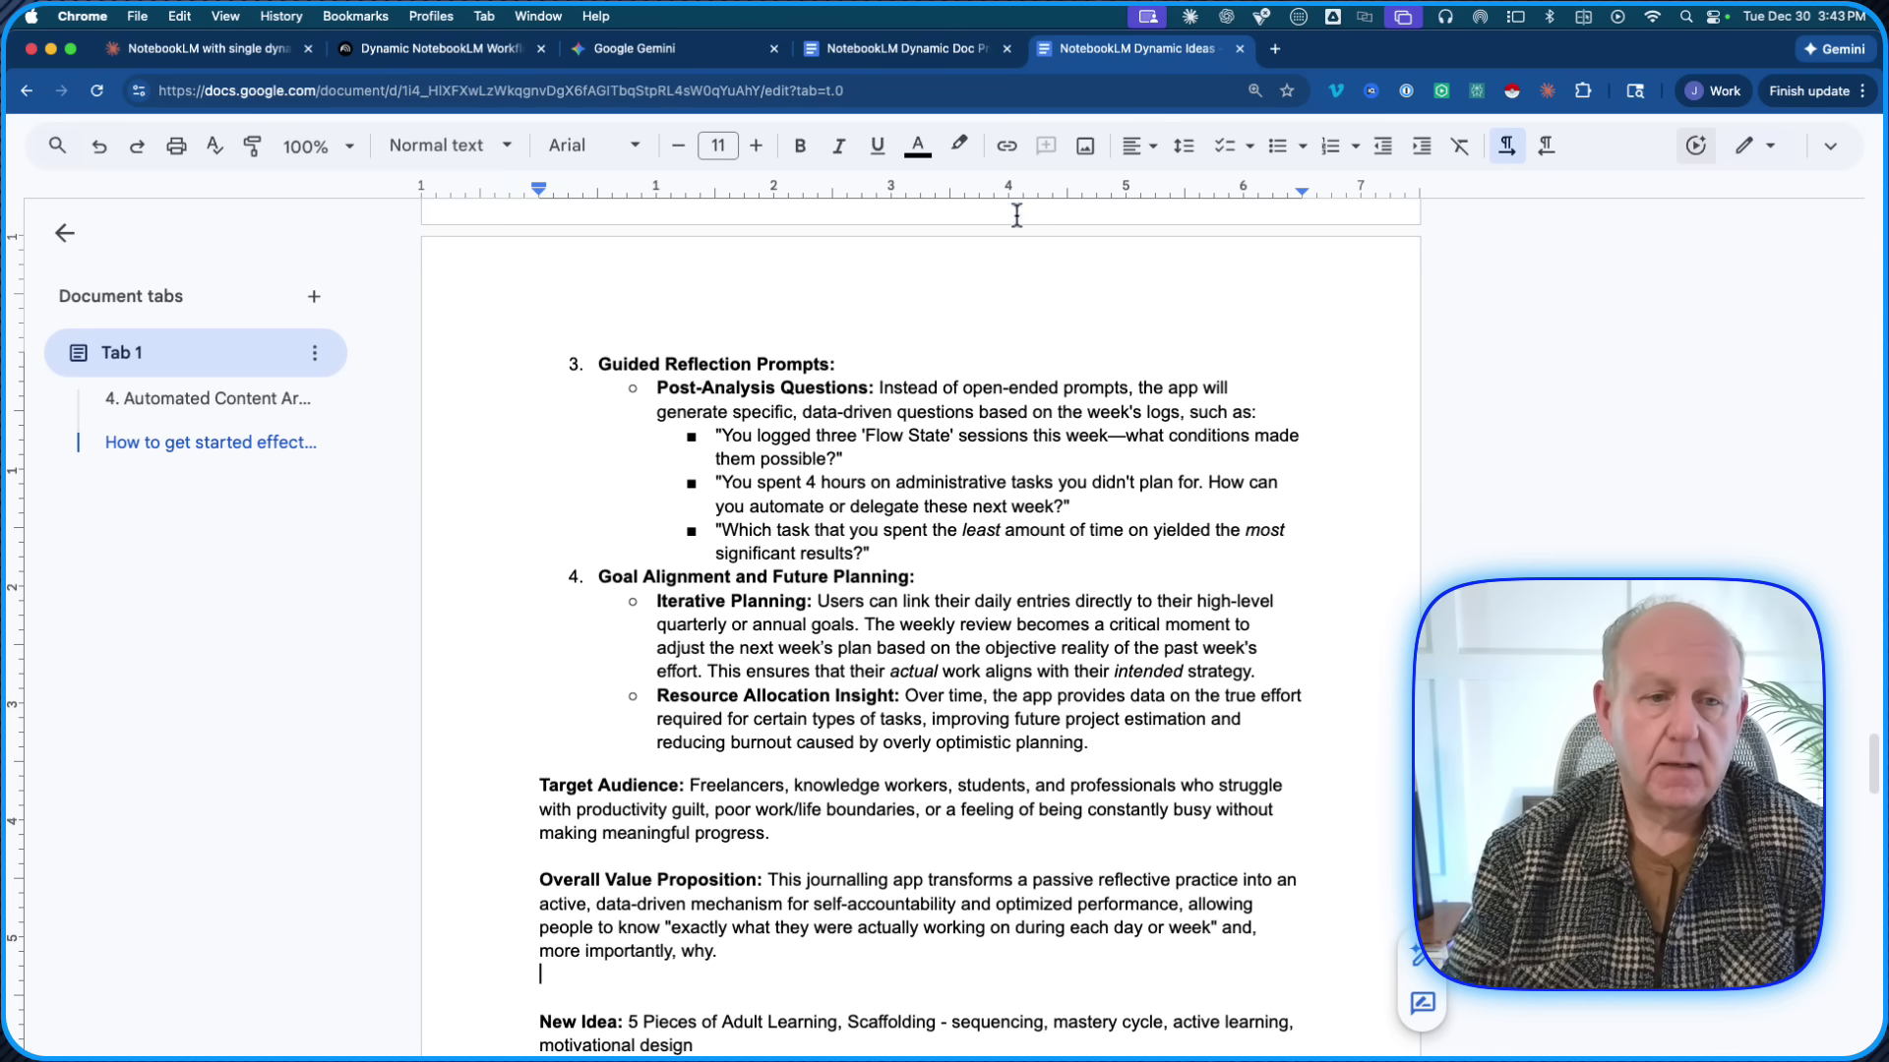
- Open the NotebookLM Dynamic Doc Prompts document and select the Gap Finder prompt text
{"action": "left_click", "coordinate": [915, 49]}
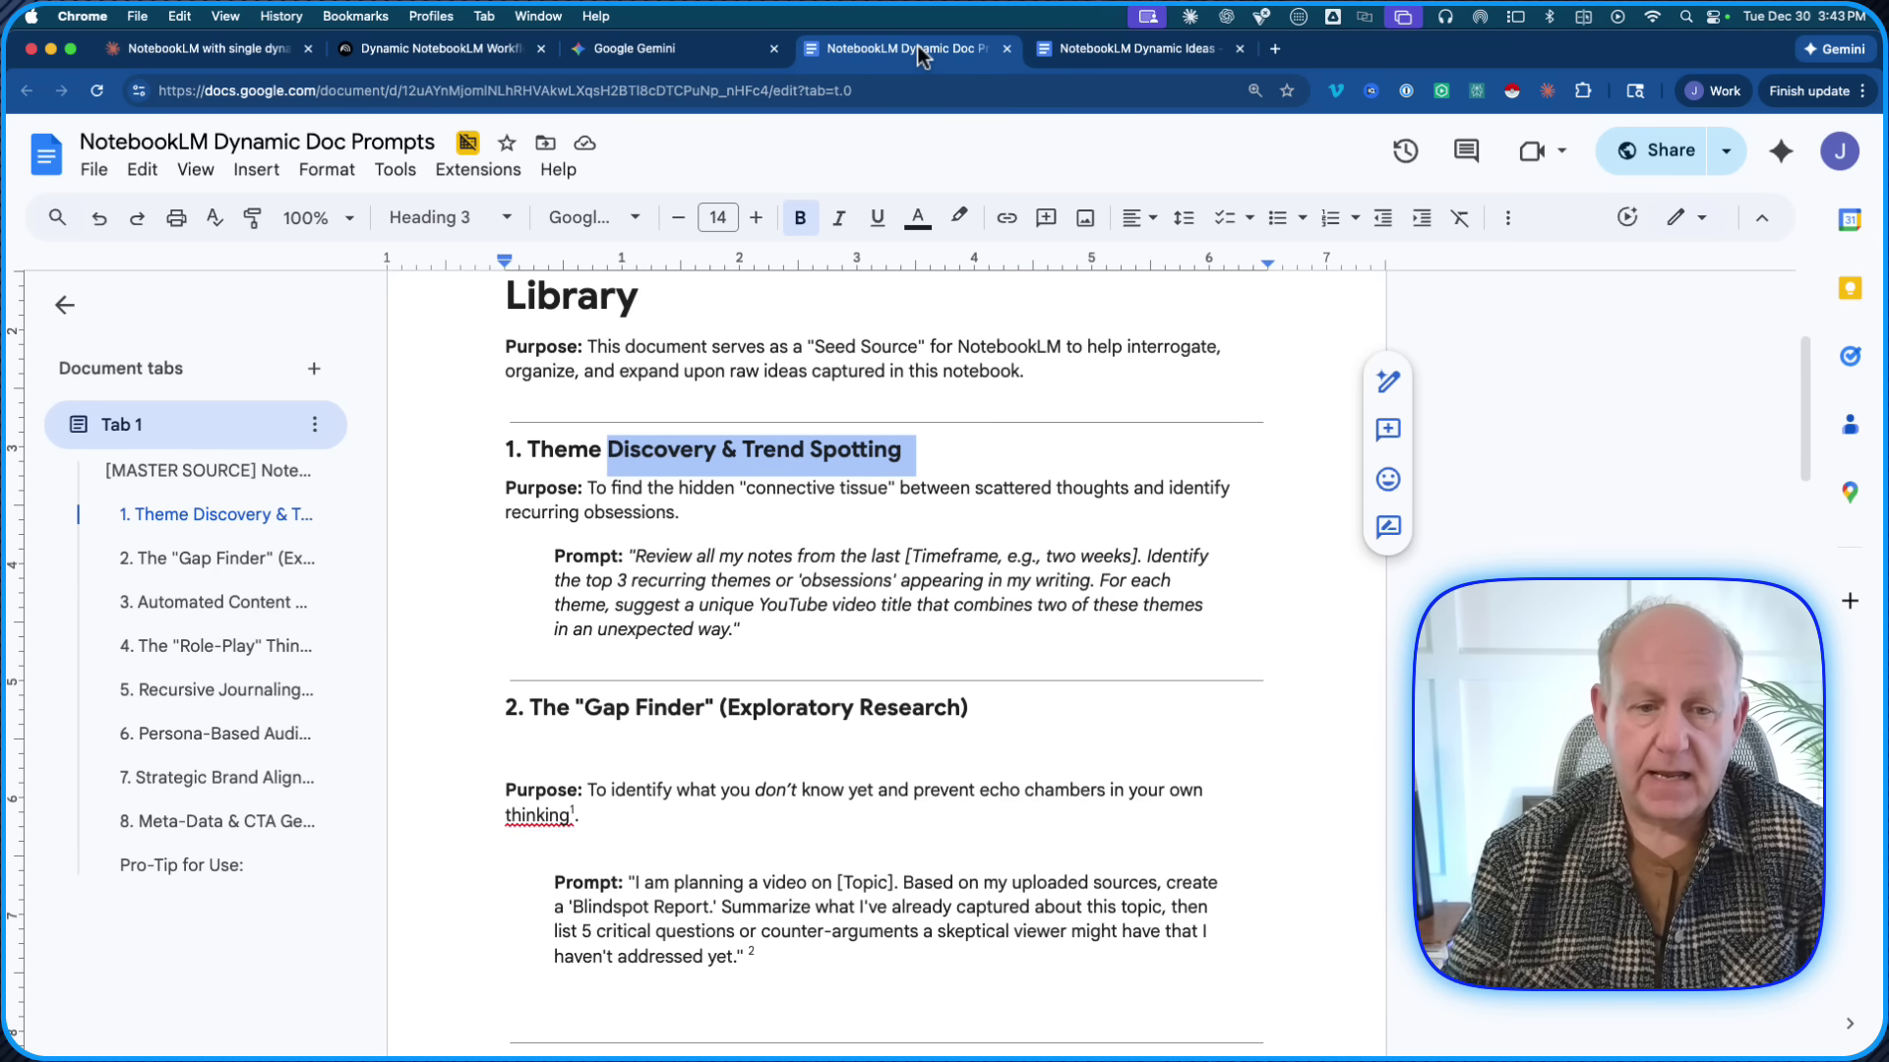
{"action": "scroll", "coordinate": [843, 581], "scroll_direction": "down", "scroll_amount": 2}
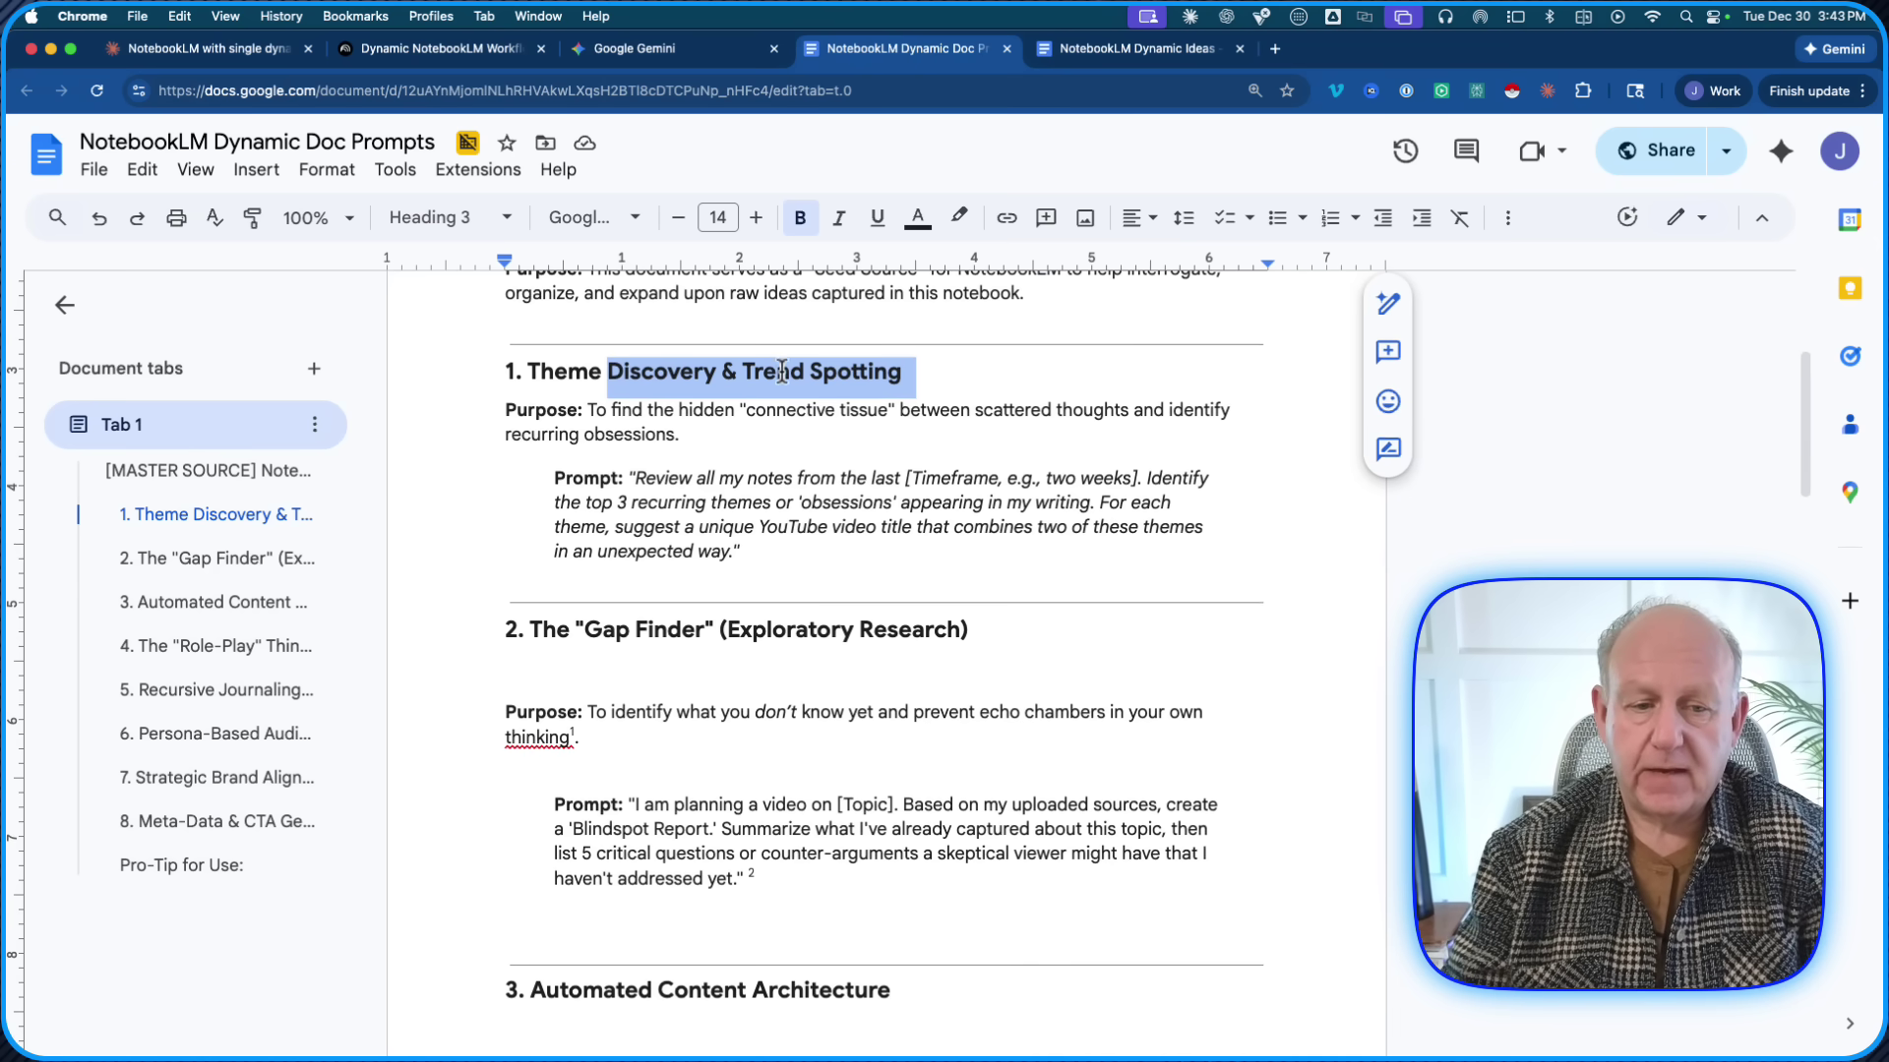
{"action": "scroll", "coordinate": [747, 511], "scroll_direction": "down", "scroll_amount": 3}
{"action": "scroll", "coordinate": [743, 571], "scroll_direction": "down", "scroll_amount": 2}
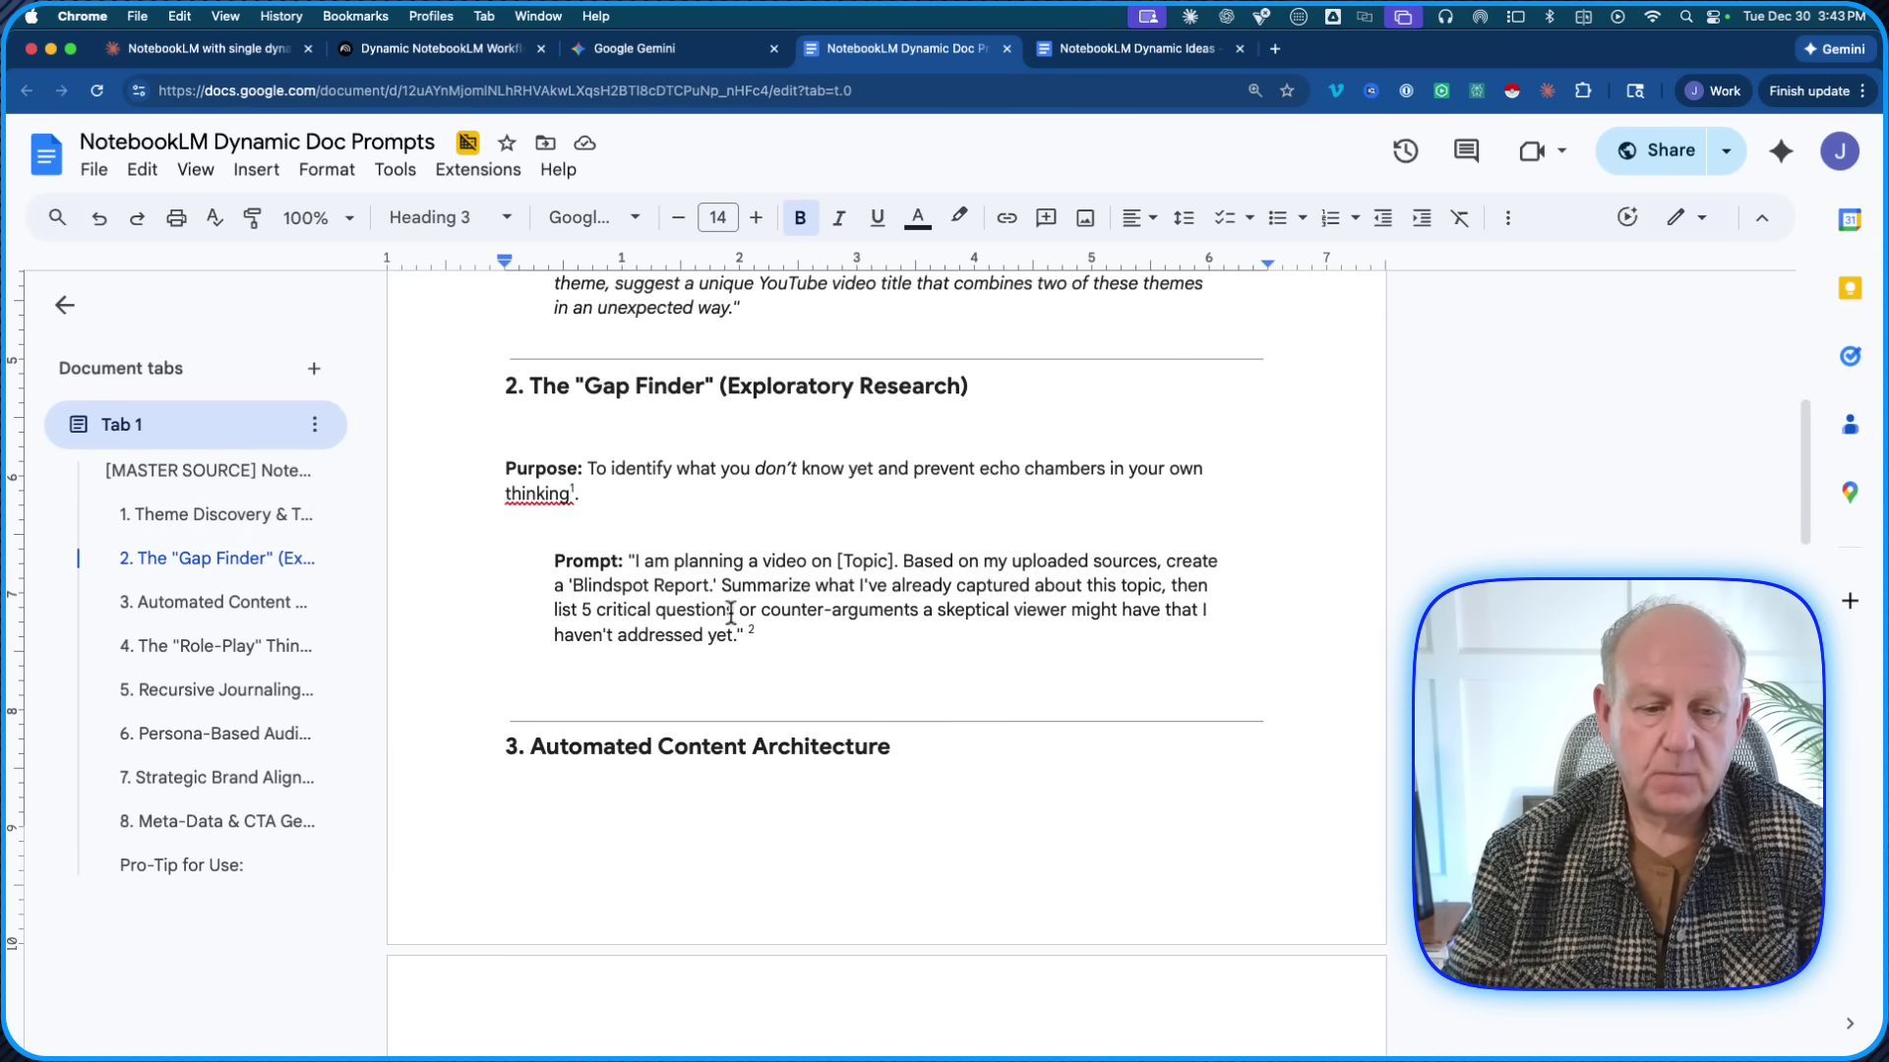
{"action": "left_click", "coordinate": [706, 610]}
{"action": "left_click_drag", "start_coordinate": [636, 557], "coordinate": [728, 666]}
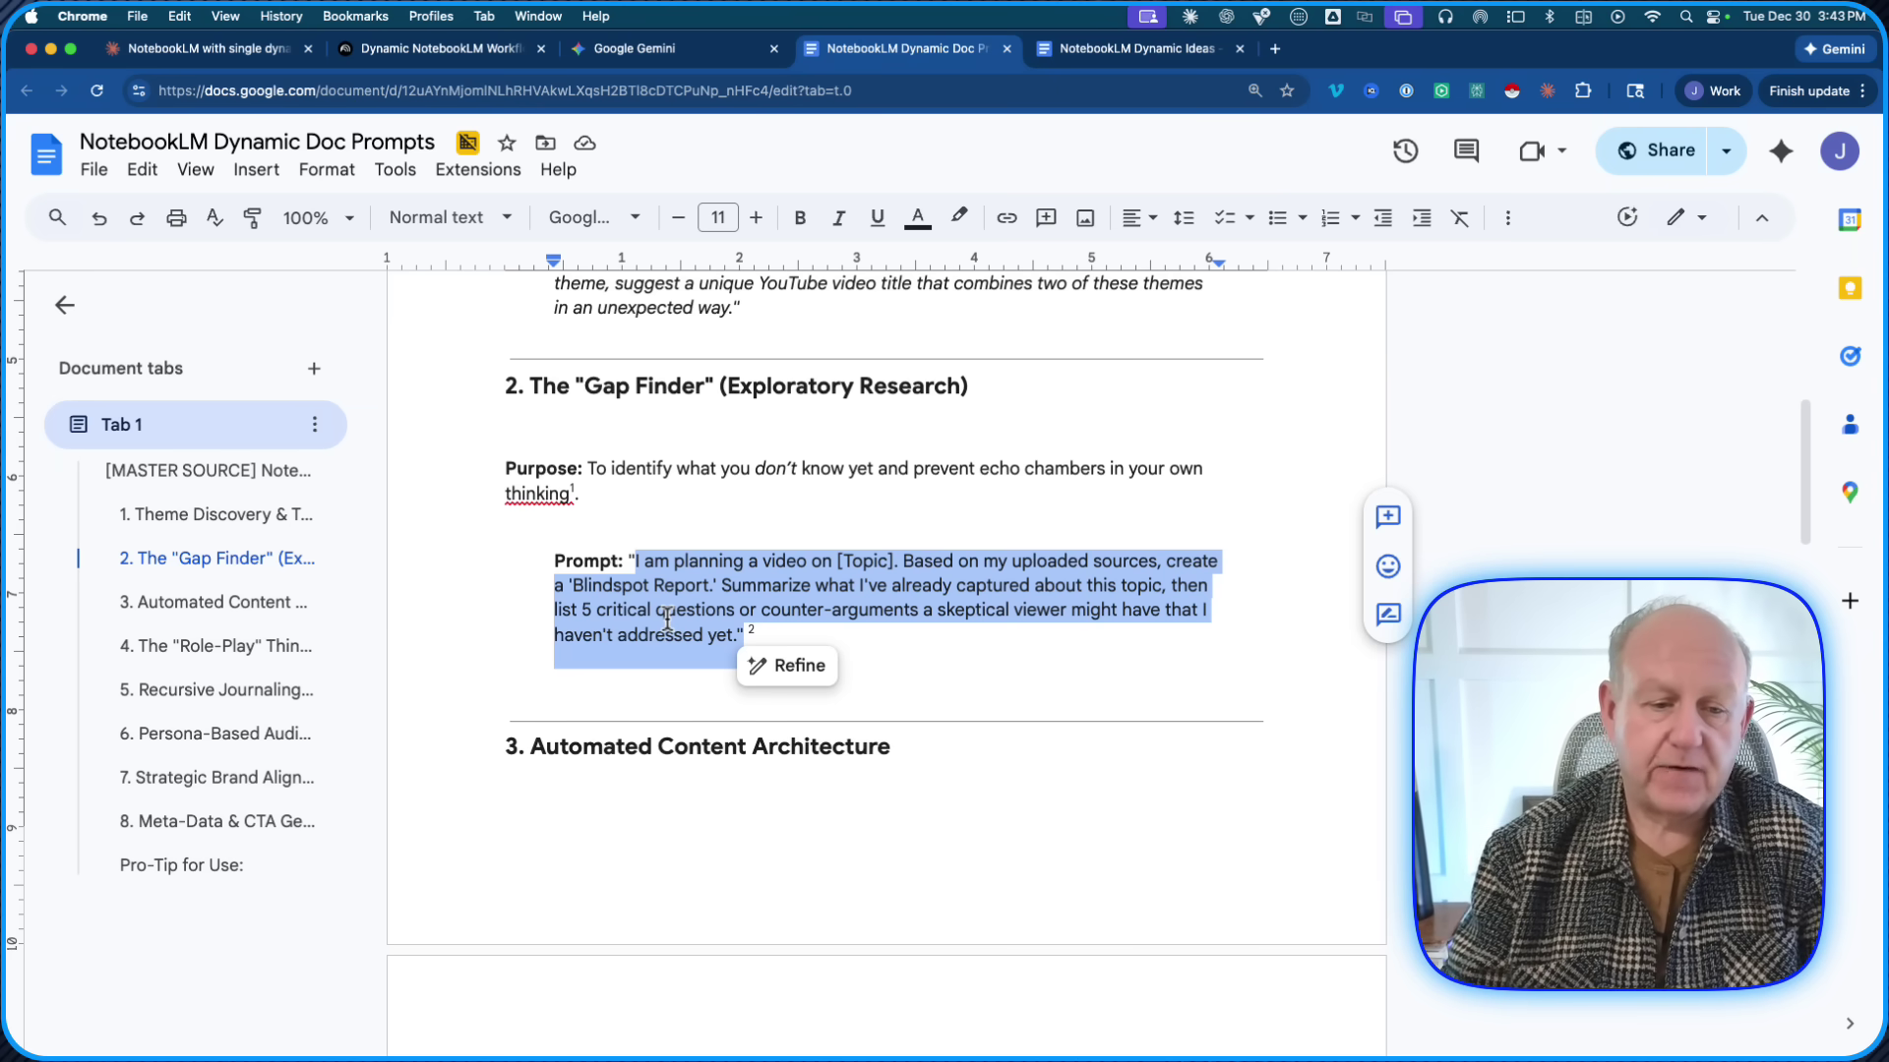
- Scroll through the remaining prompts, then go back to the Dynamic NotebookLM Workflows notebook
{"action": "scroll", "coordinate": [671, 623], "scroll_direction": "down", "scroll_amount": 5}
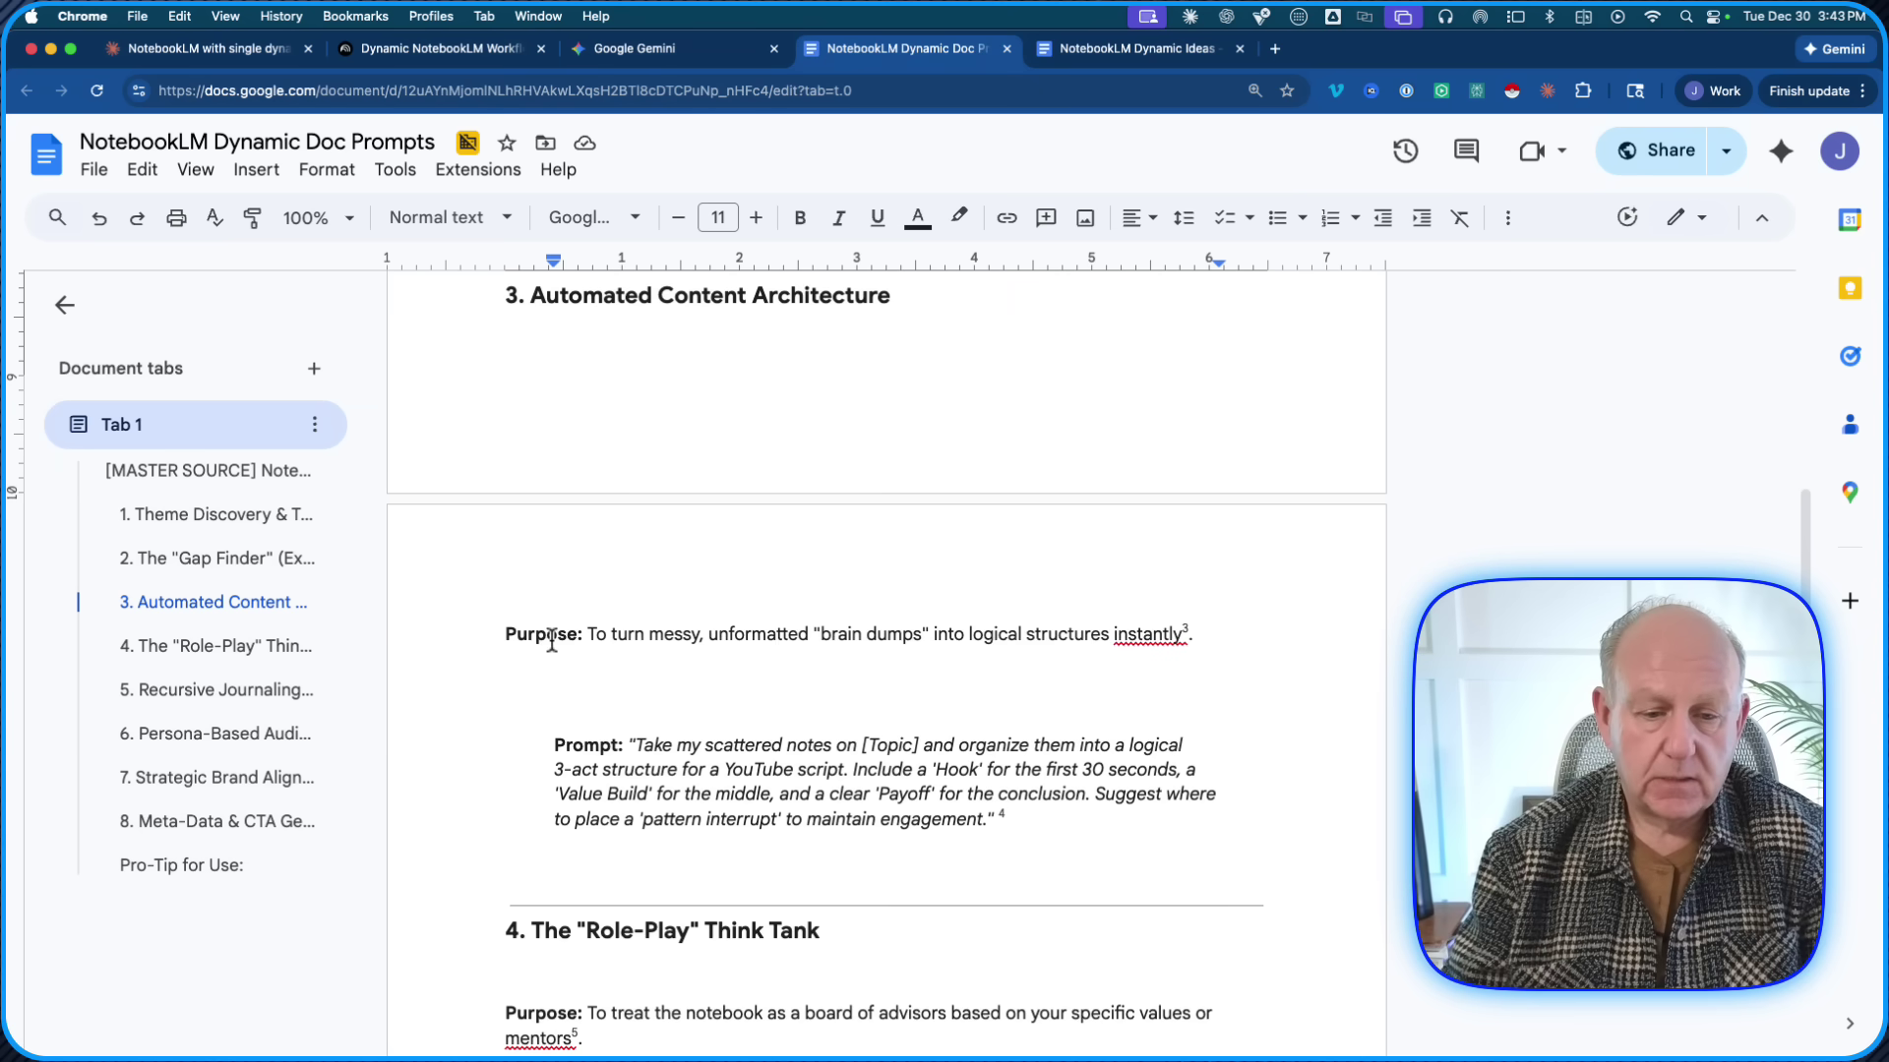
{"action": "scroll", "coordinate": [770, 562], "scroll_direction": "up", "scroll_amount": 2}
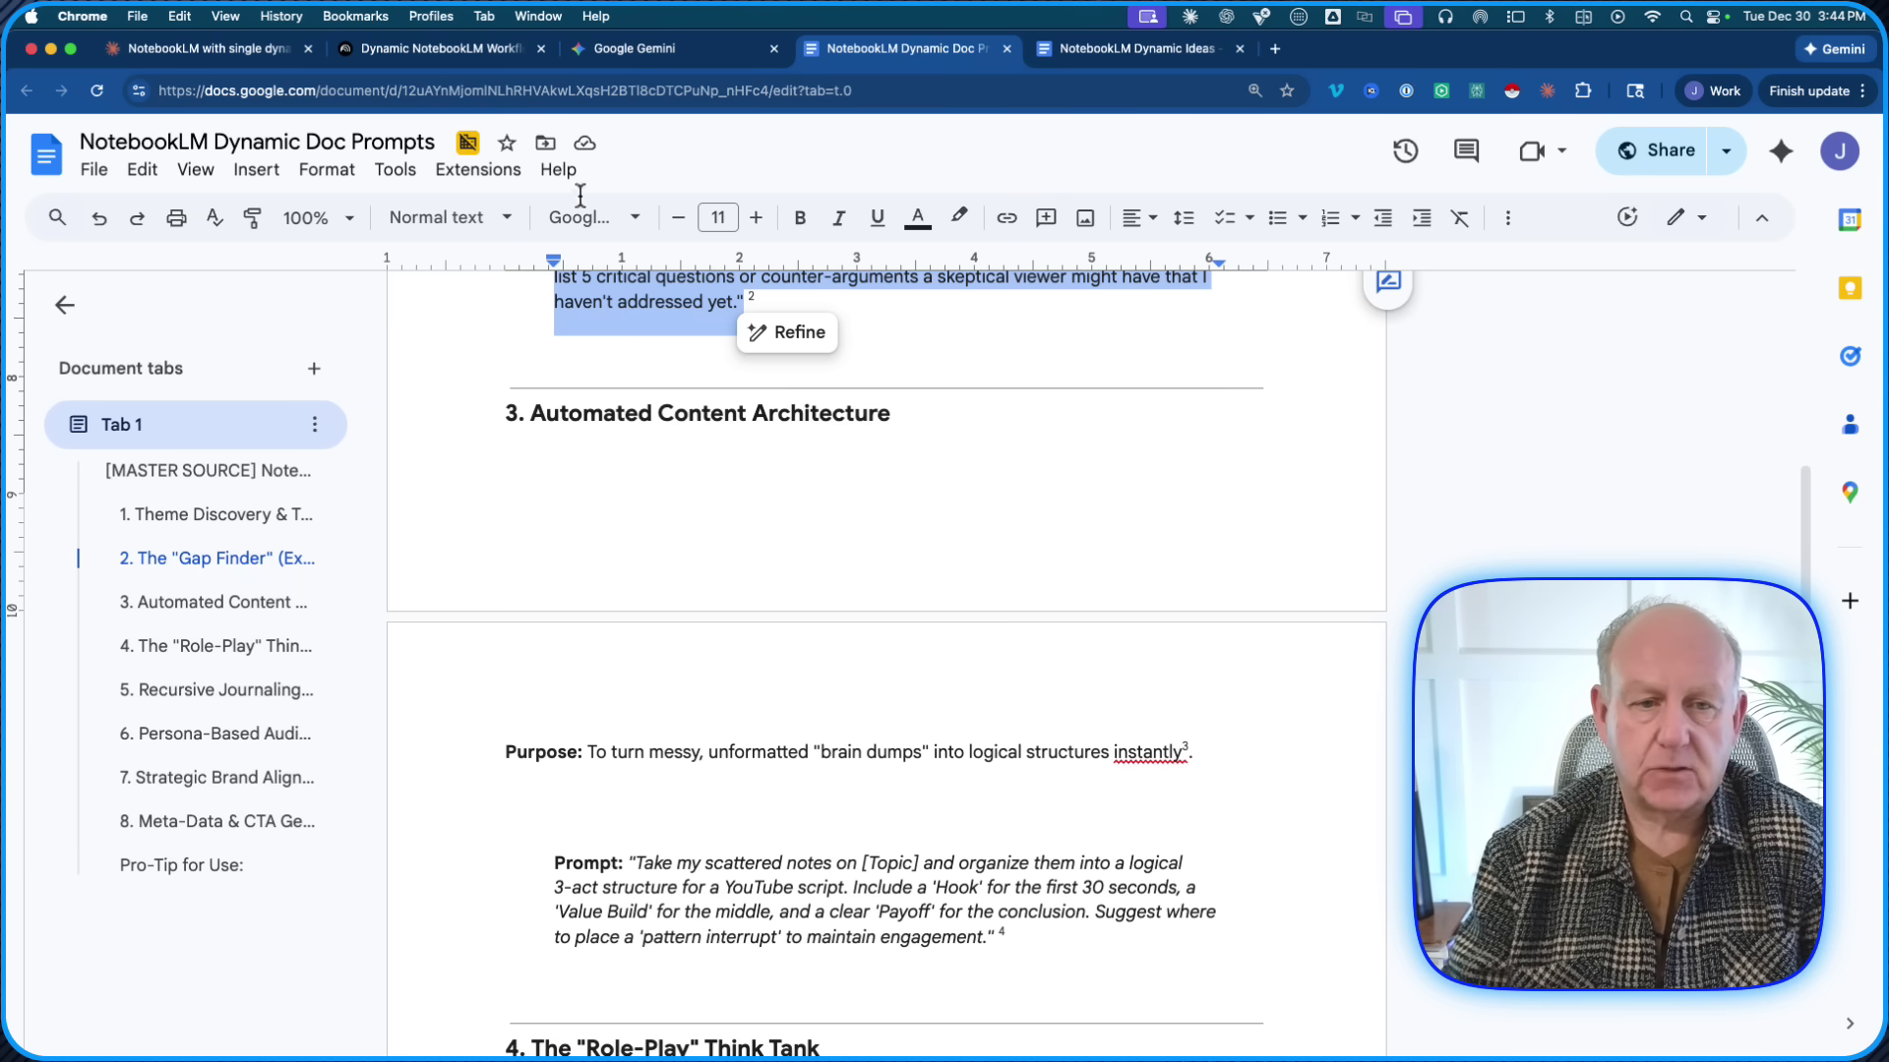
{"action": "left_click", "coordinate": [451, 52]}
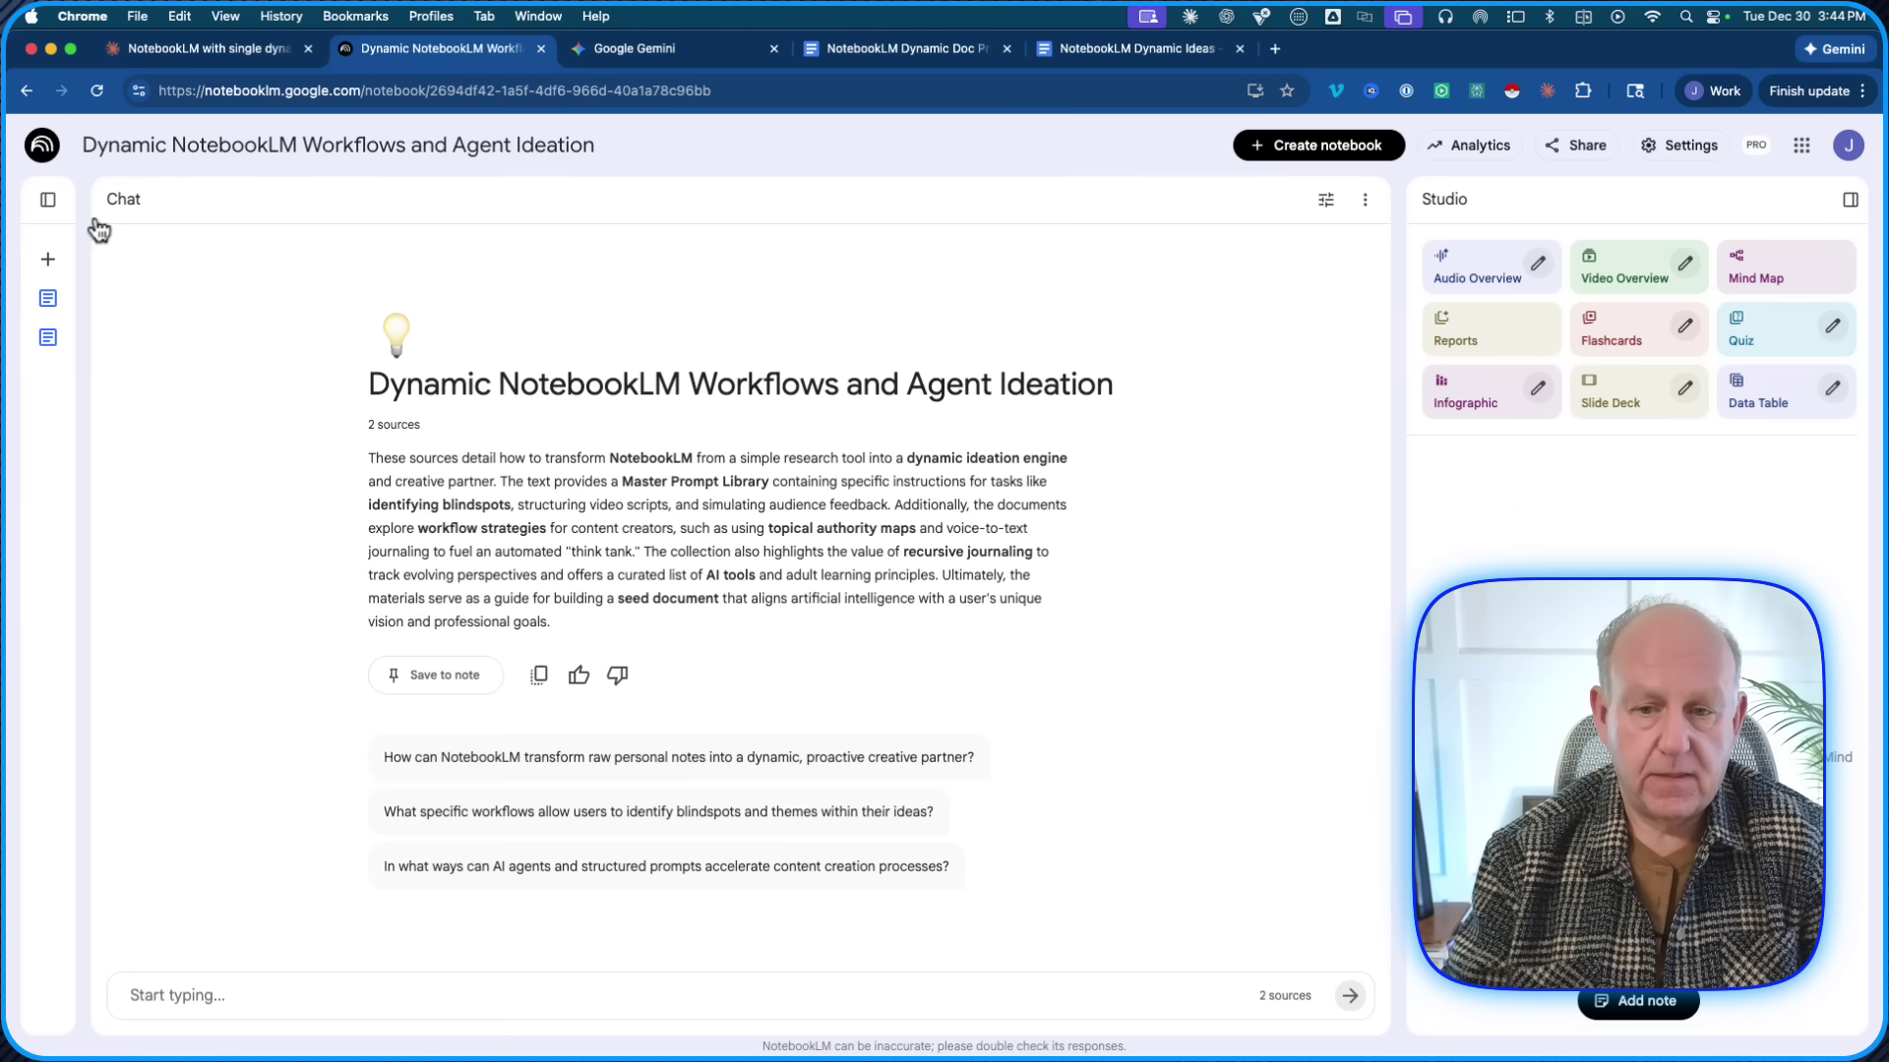
- Expand the Sources panel to show both sources, then return to the Doc Prompts document
{"action": "left_click", "coordinate": [49, 201]}
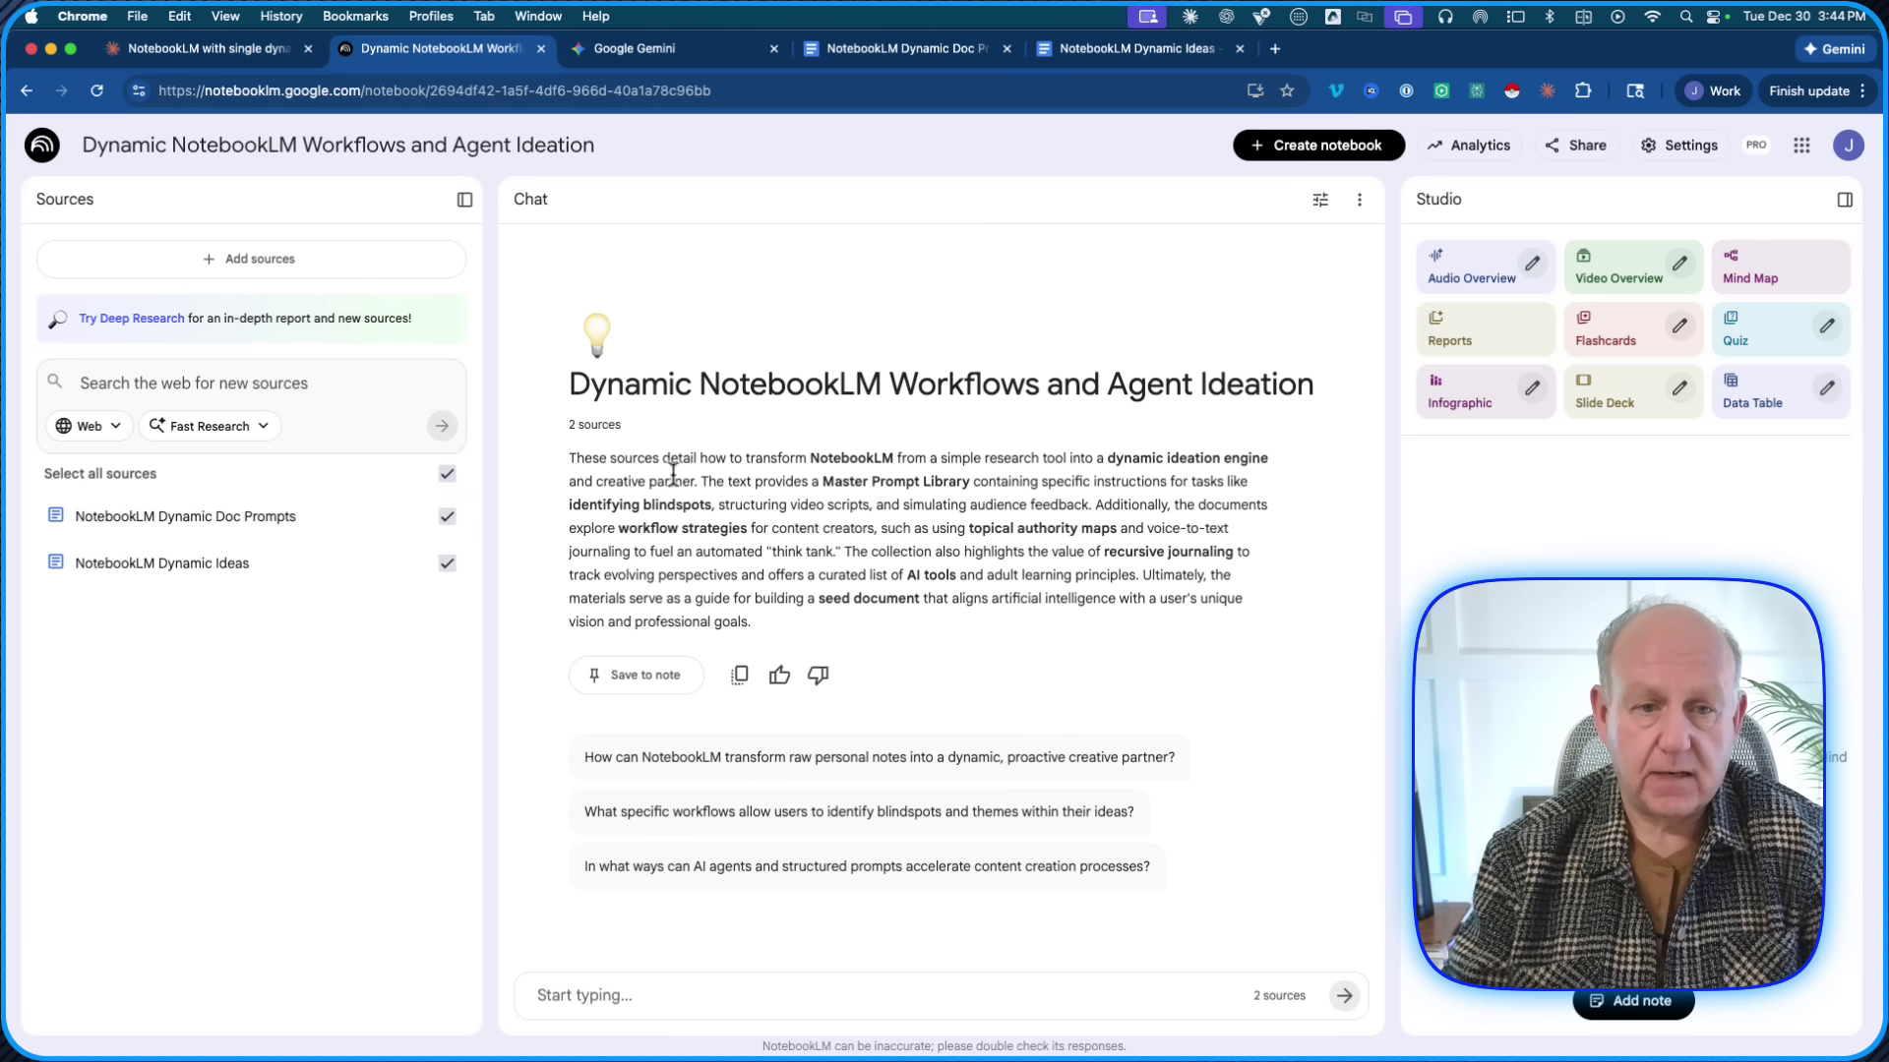
{"action": "left_click", "coordinate": [930, 51]}
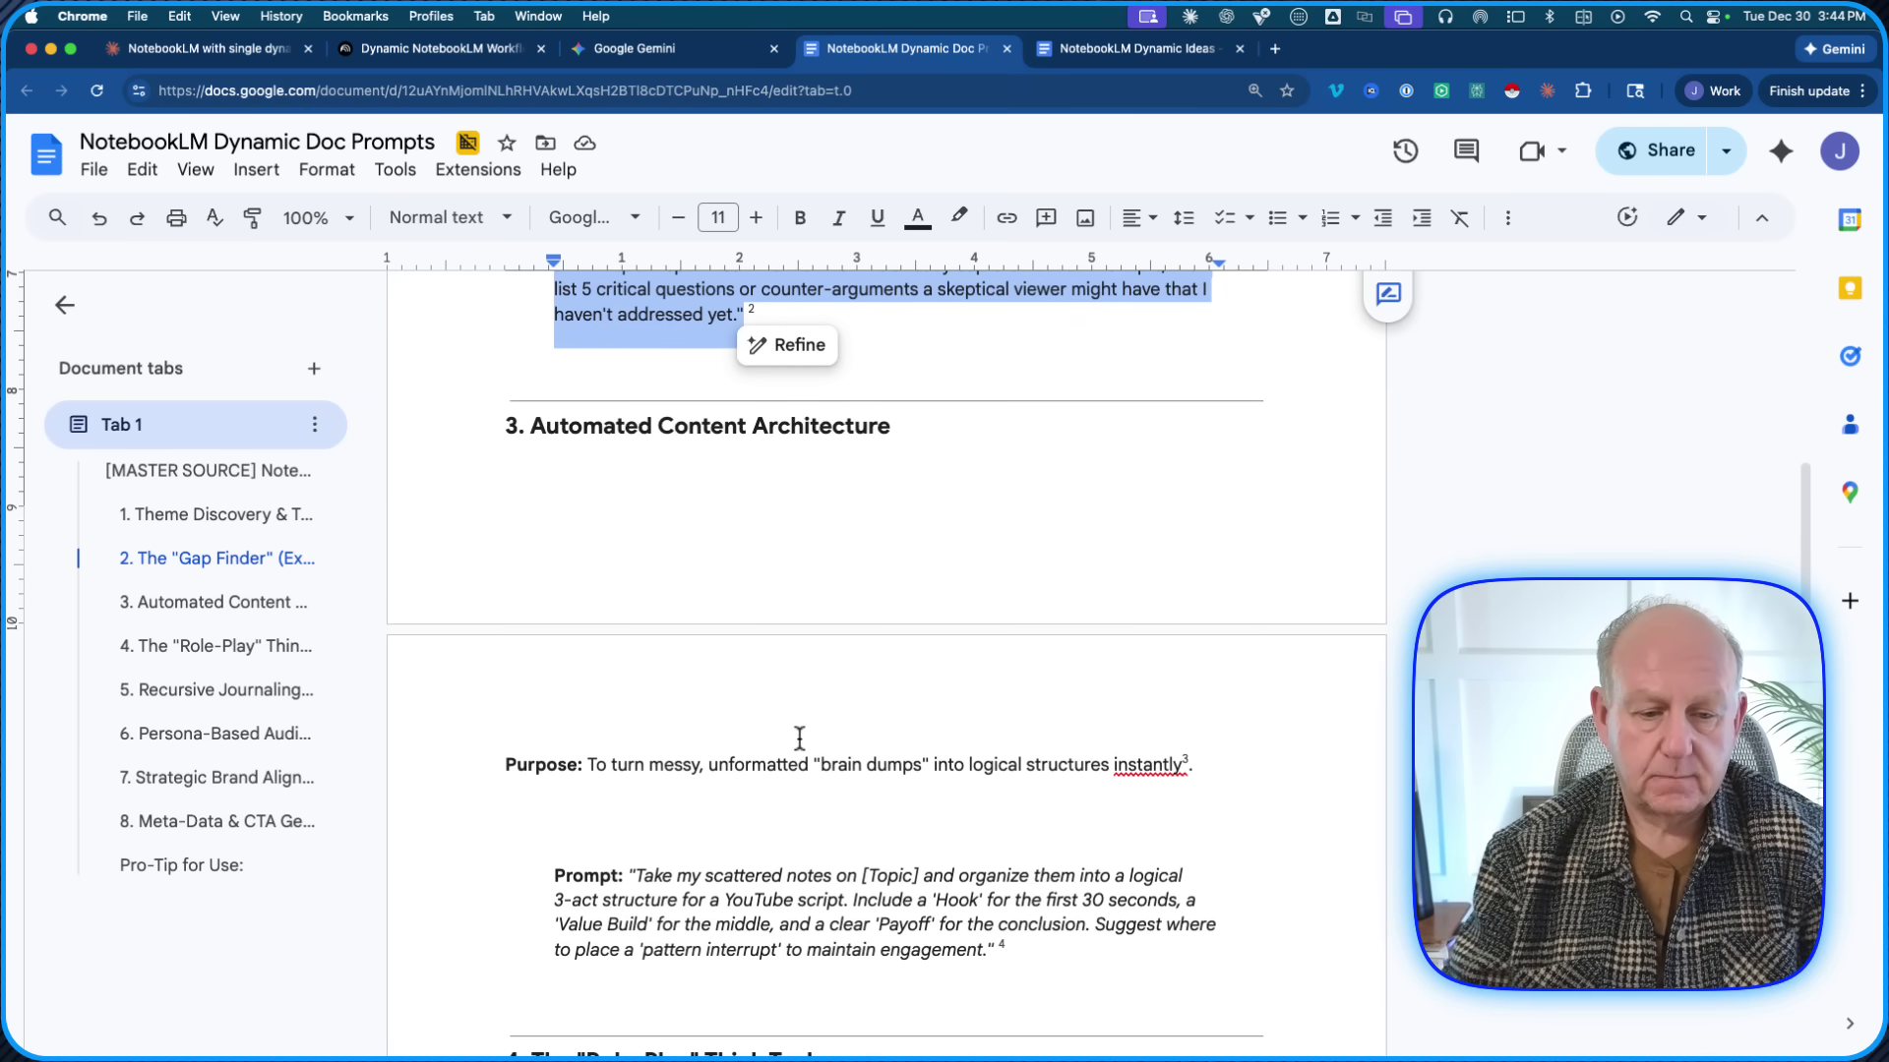
- Copy the section 3 Automated Content Architecture 3-act script prompt and return to NotebookLM
{"action": "scroll", "coordinate": [799, 739], "scroll_direction": "down", "scroll_amount": 2}
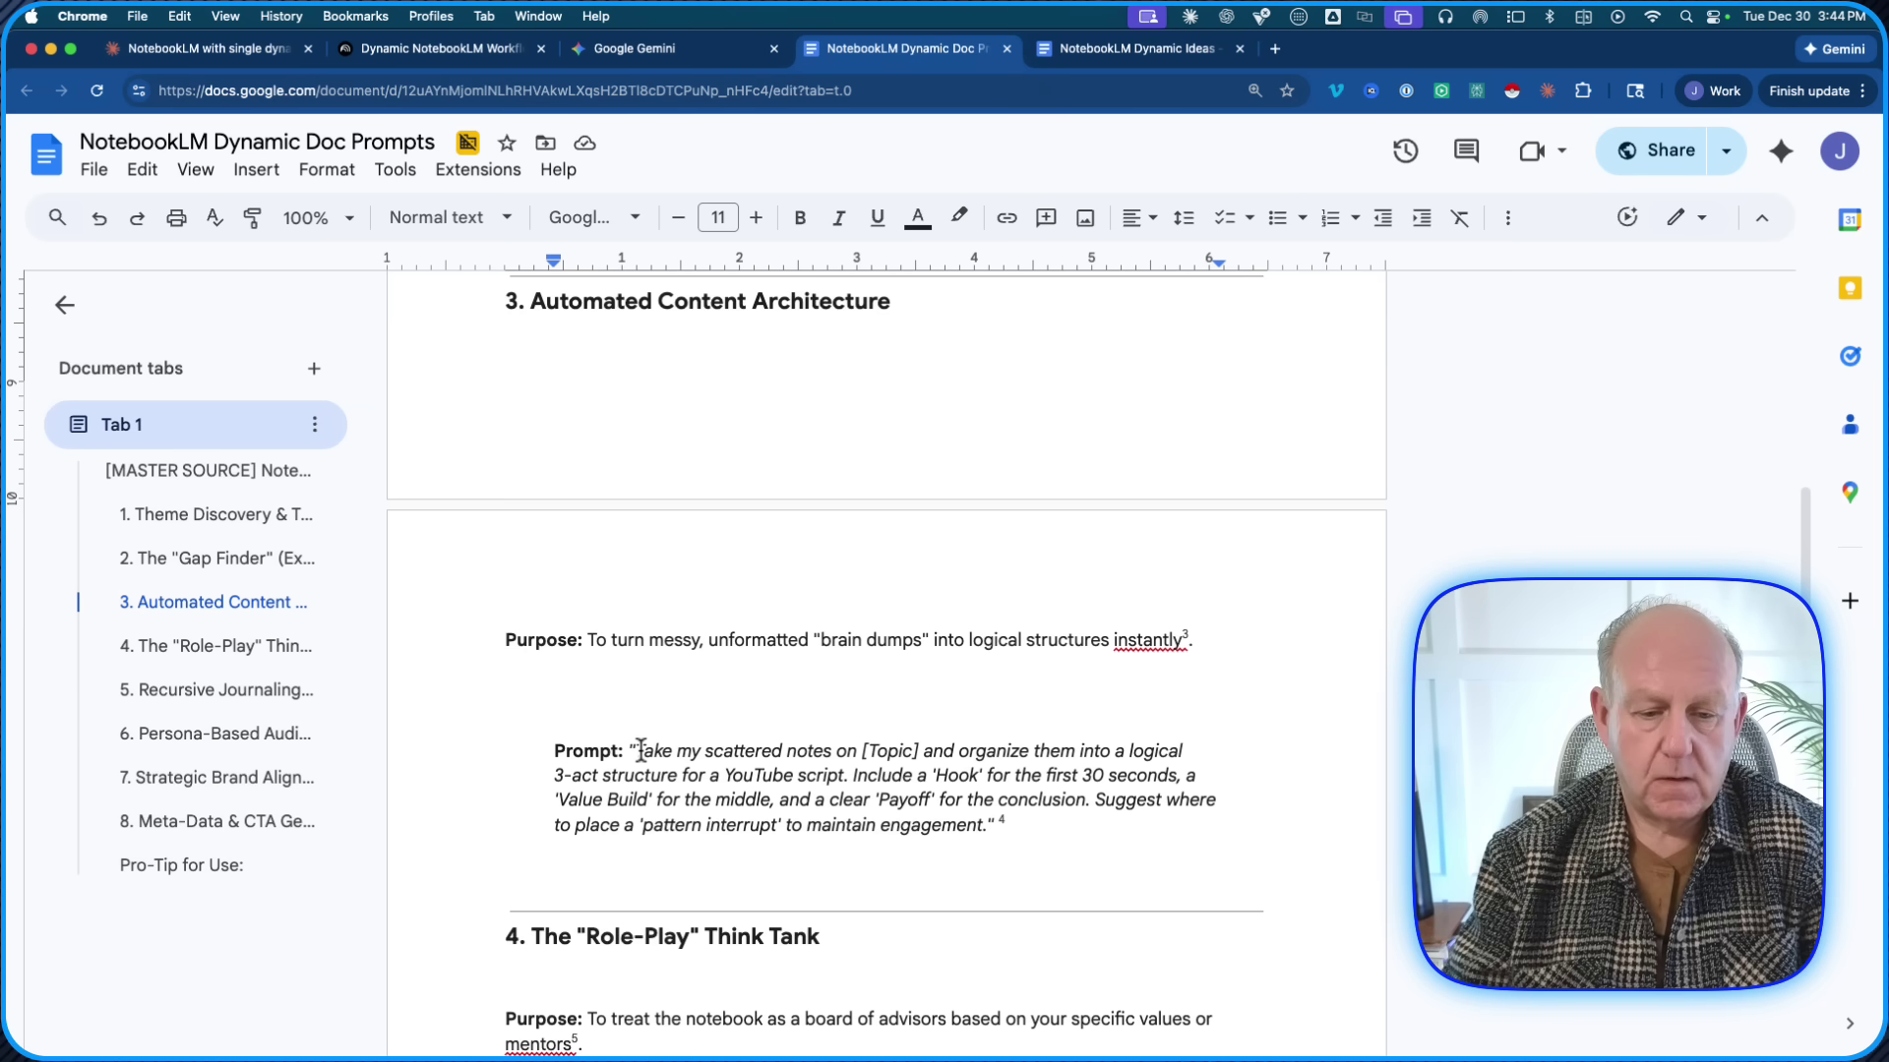
{"action": "left_click_drag", "start_coordinate": [636, 754], "coordinate": [993, 819]}
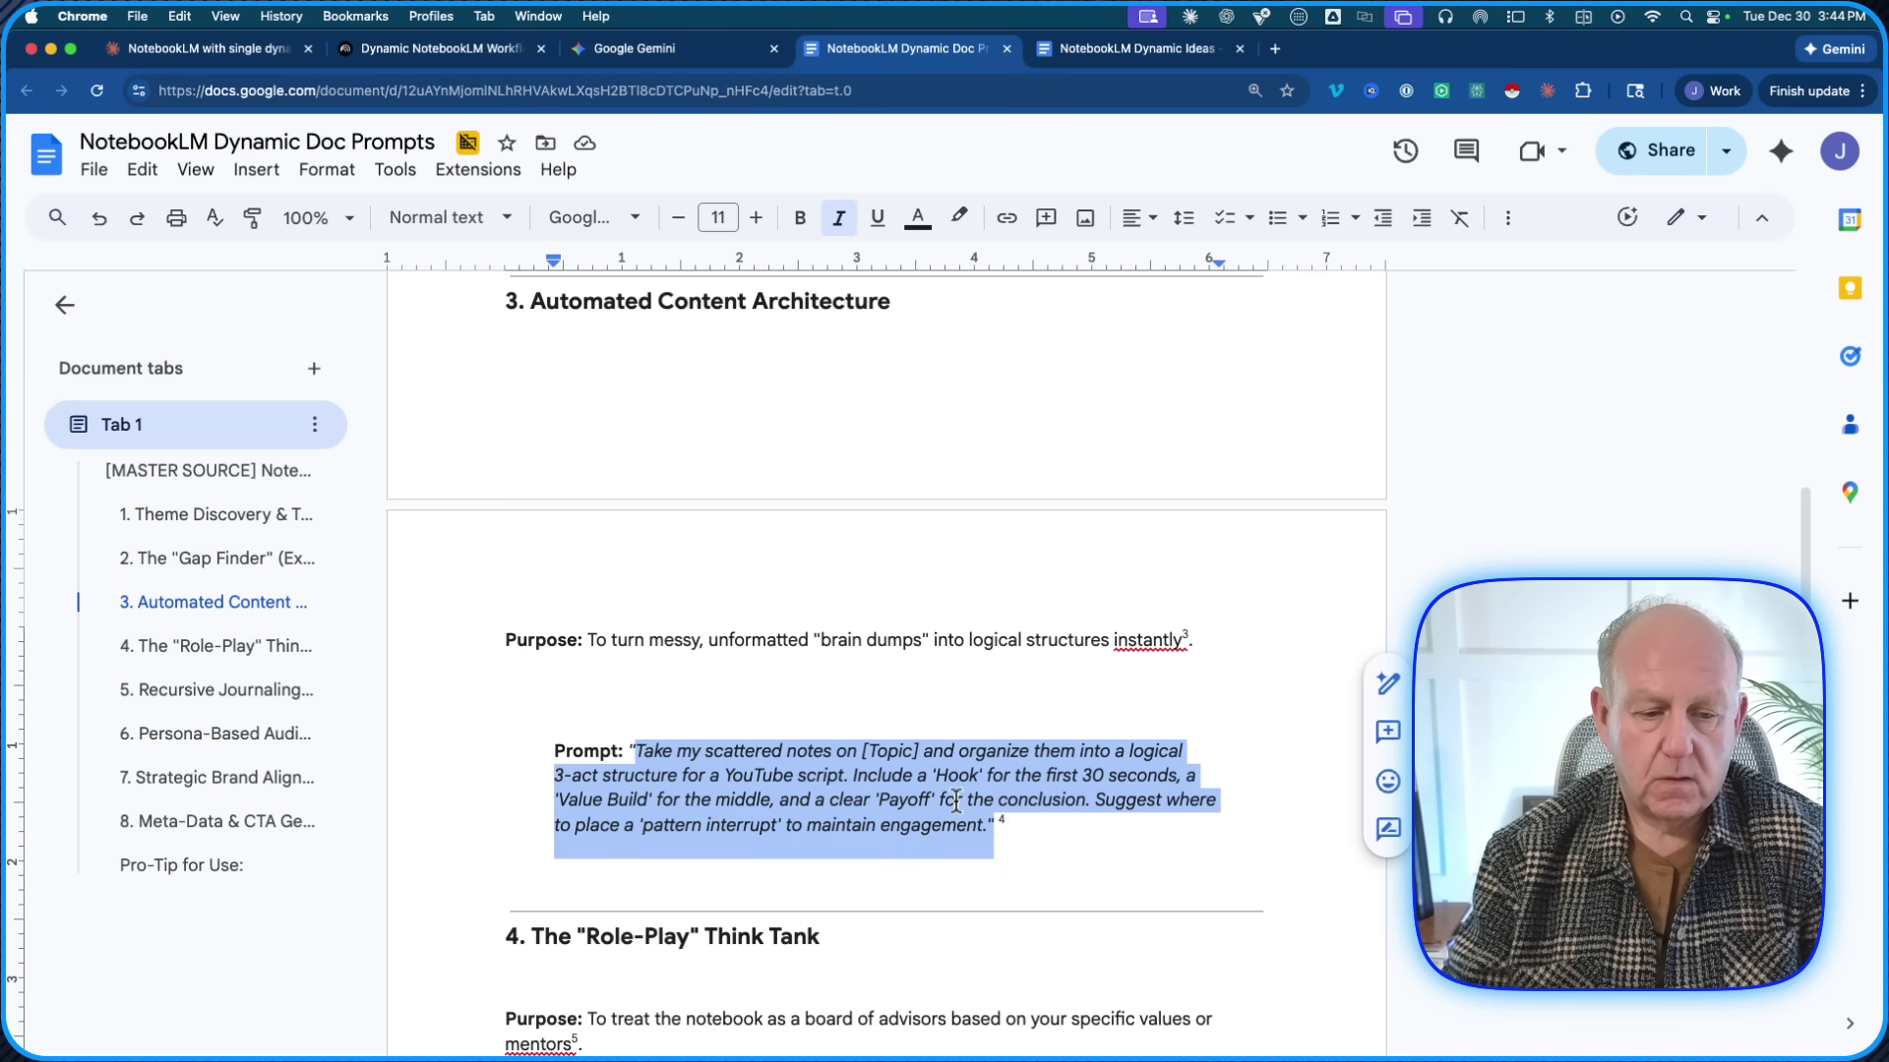
{"action": "scroll", "coordinate": [846, 713], "scroll_direction": "down", "scroll_amount": 2}
{"action": "scroll", "coordinate": [848, 711], "scroll_direction": "up", "scroll_amount": 1}
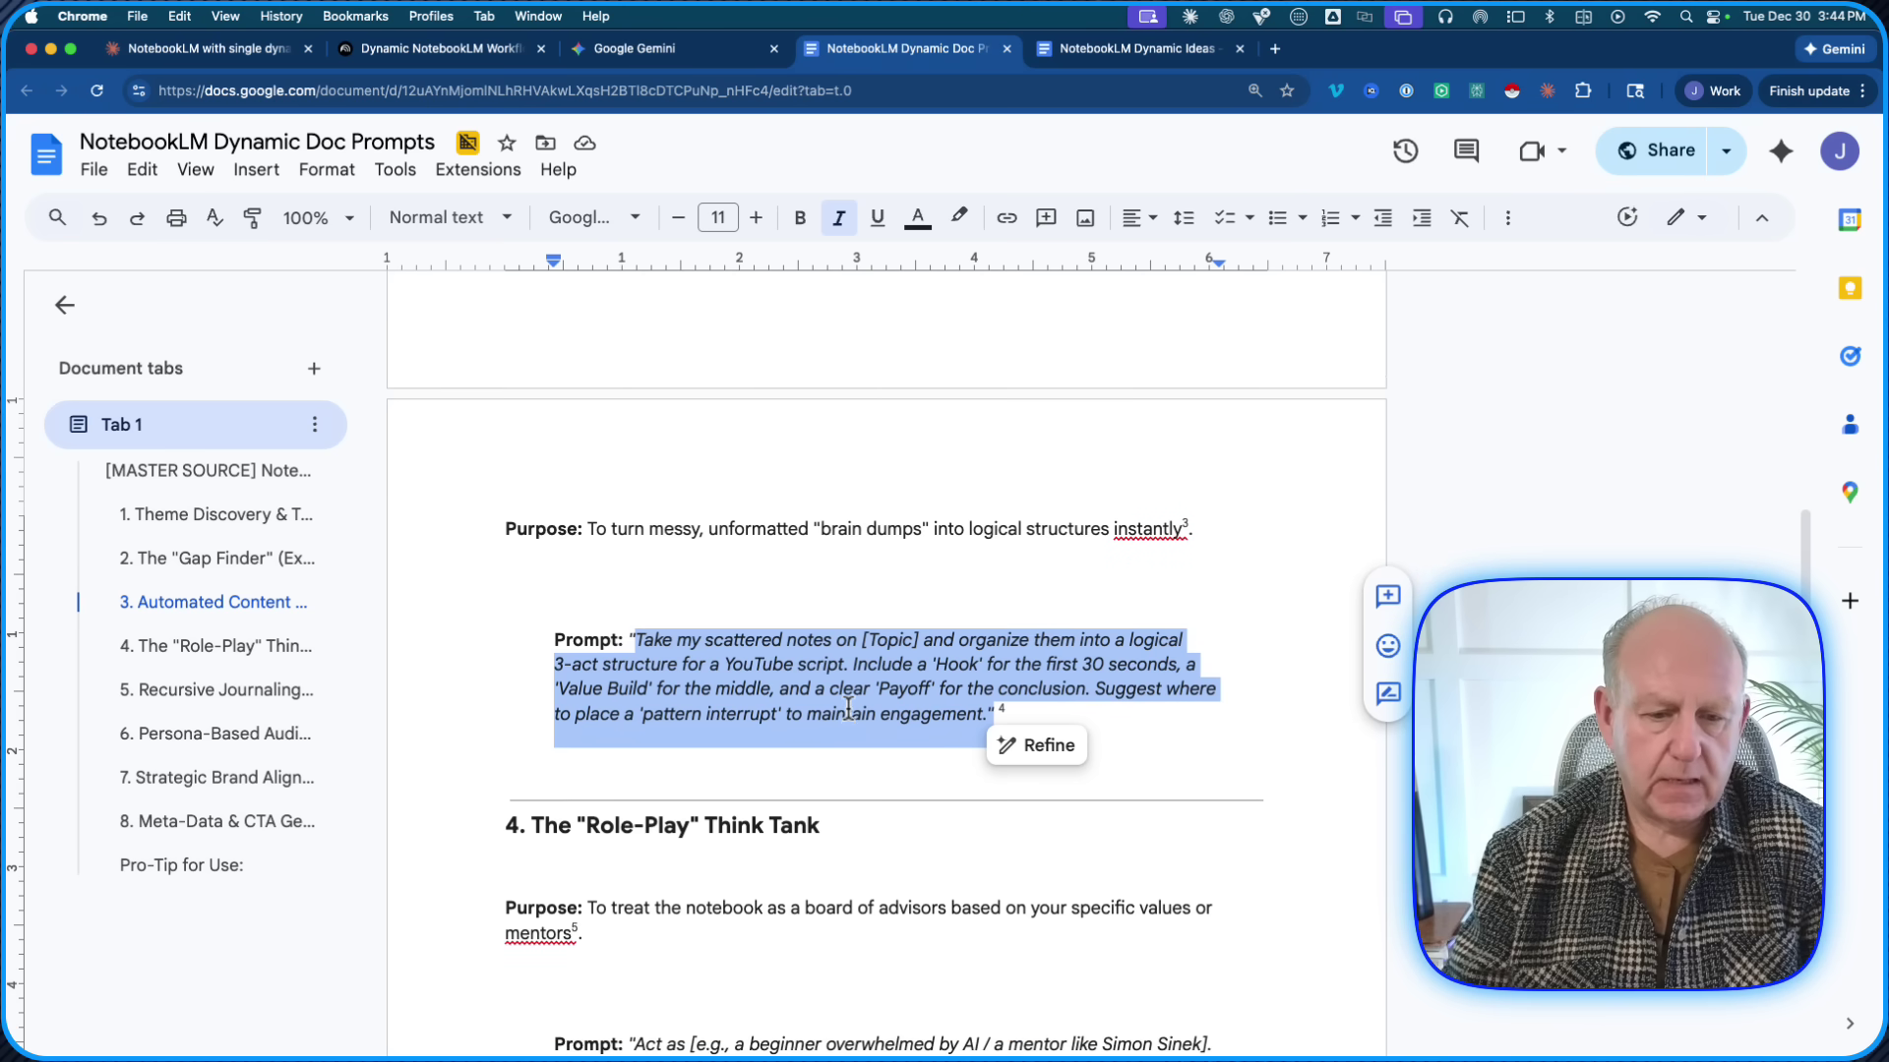
{"action": "right_click", "coordinate": [780, 686]}
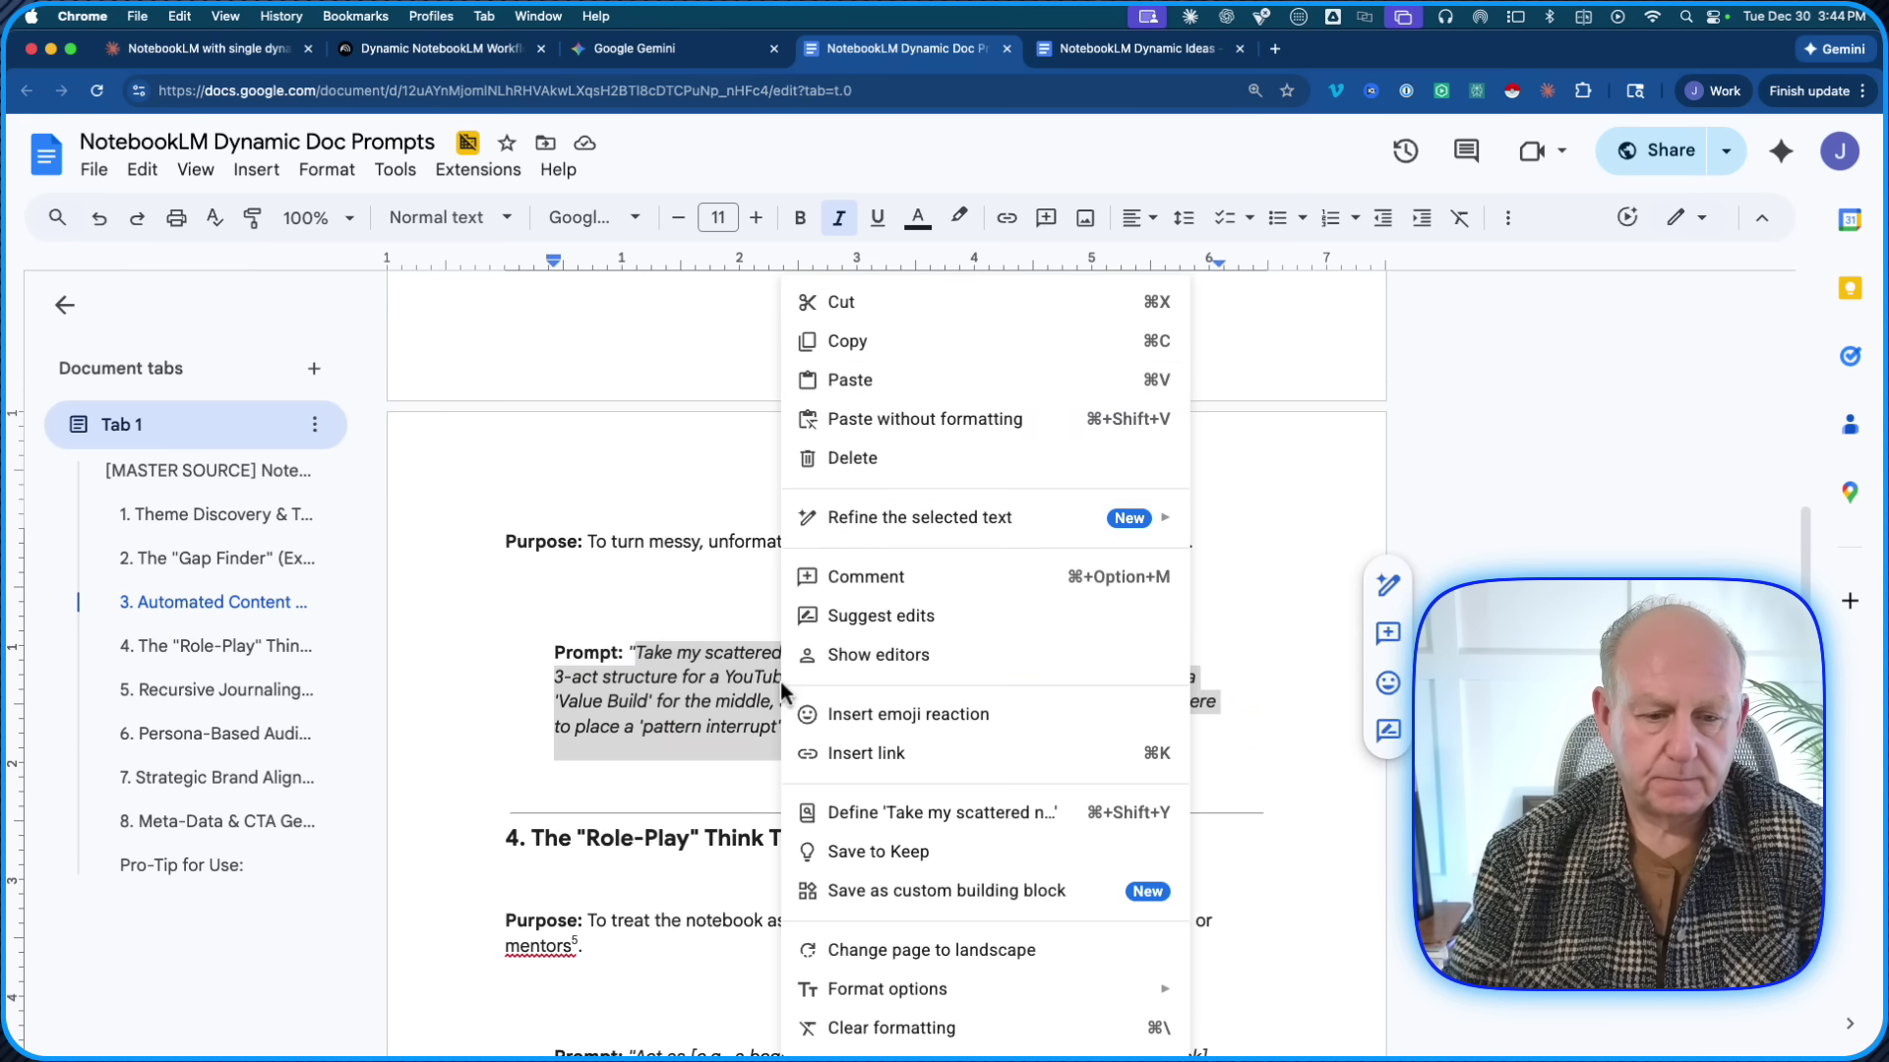
{"action": "left_click", "coordinate": [846, 341]}
{"action": "left_click", "coordinate": [442, 52]}
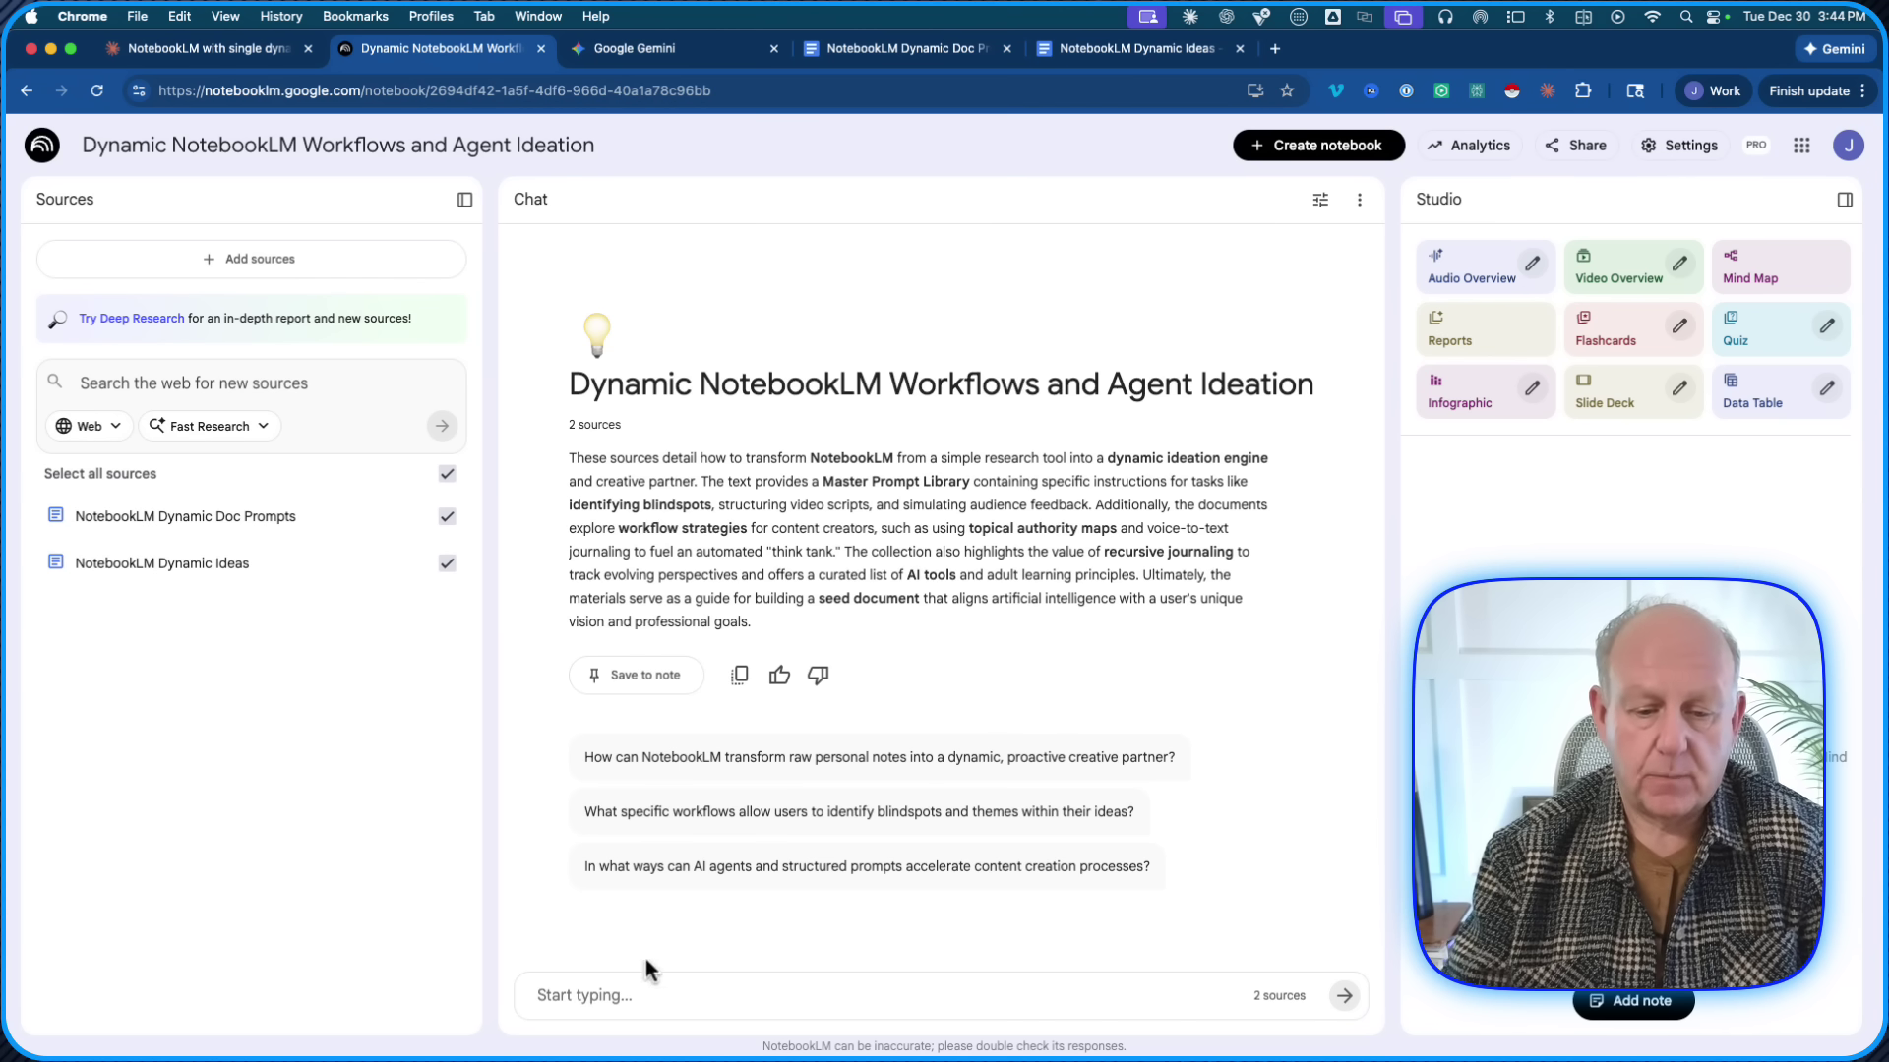
- Paste the 3-act script prompt into the chat, replacing [Topic] with 'Agents and agent skills'
{"action": "left_click", "coordinate": [625, 995]}
{"action": "key", "text": "super+v"}
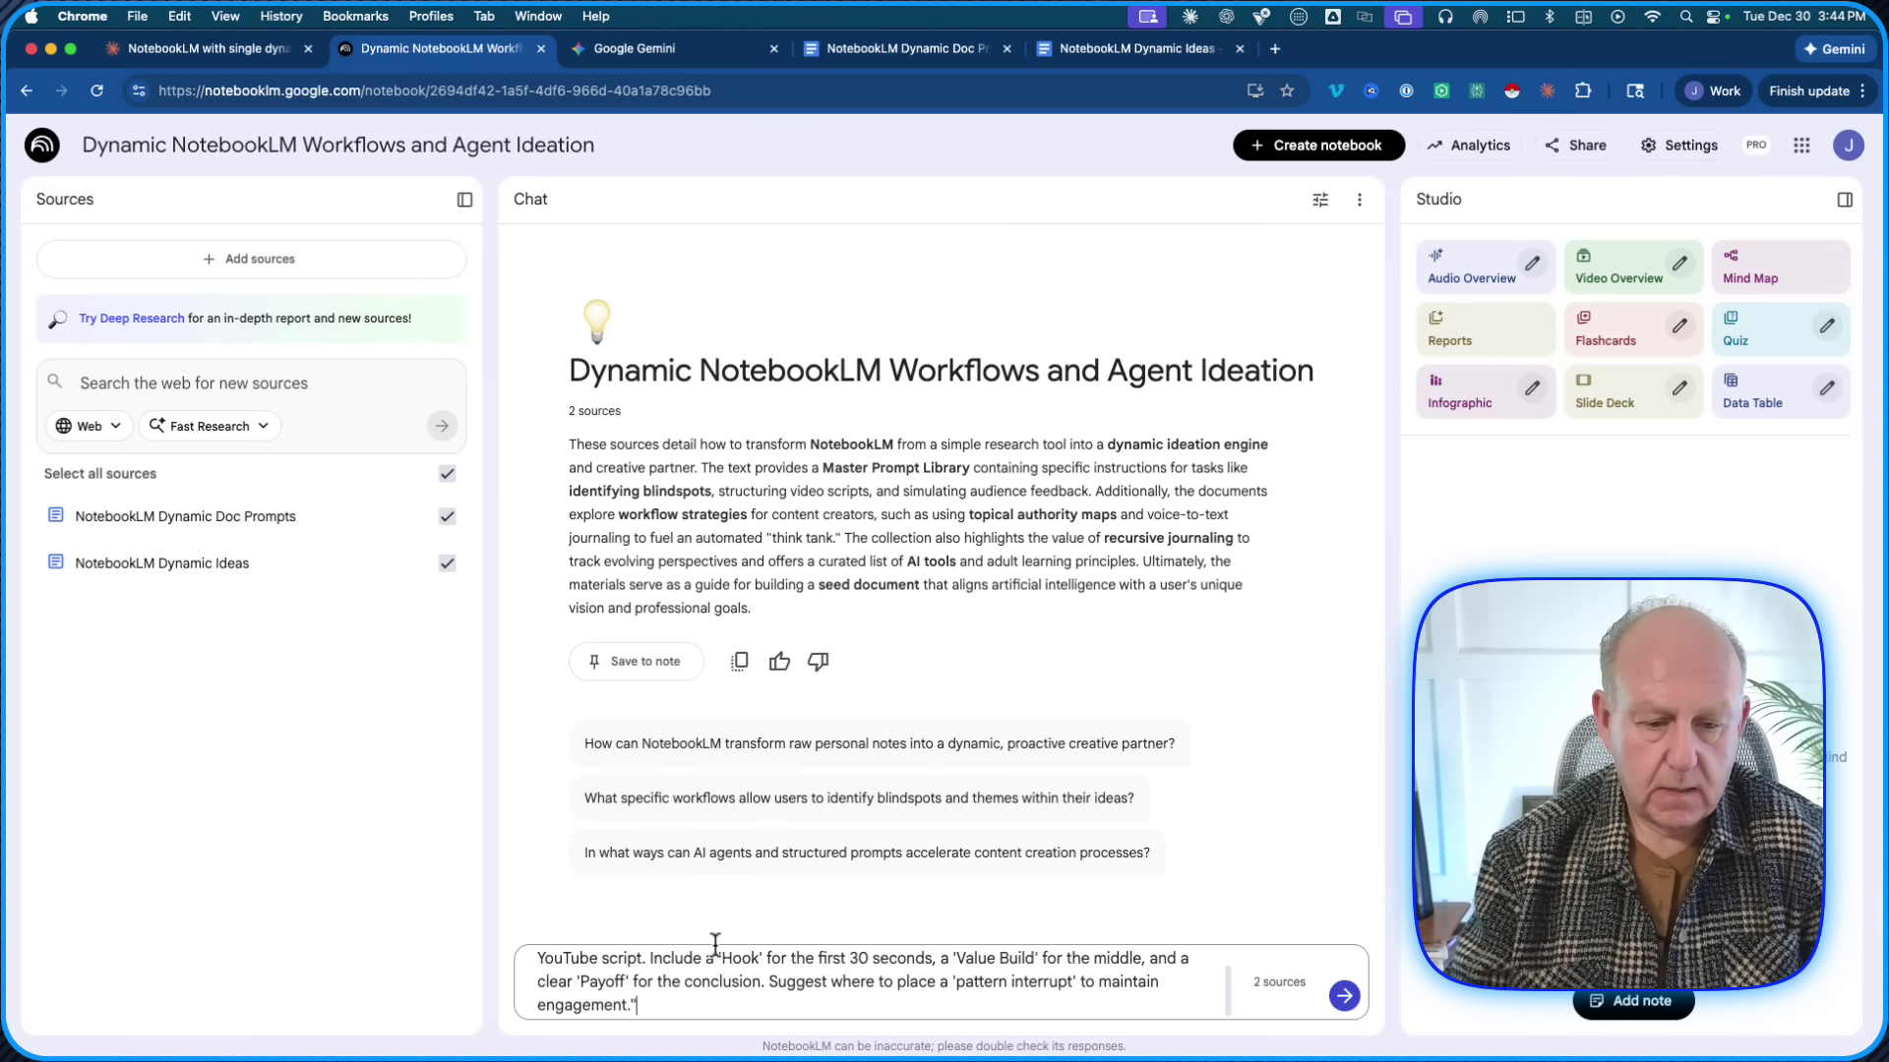
{"action": "scroll", "coordinate": [1224, 989], "scroll_direction": "up", "scroll_amount": 3}
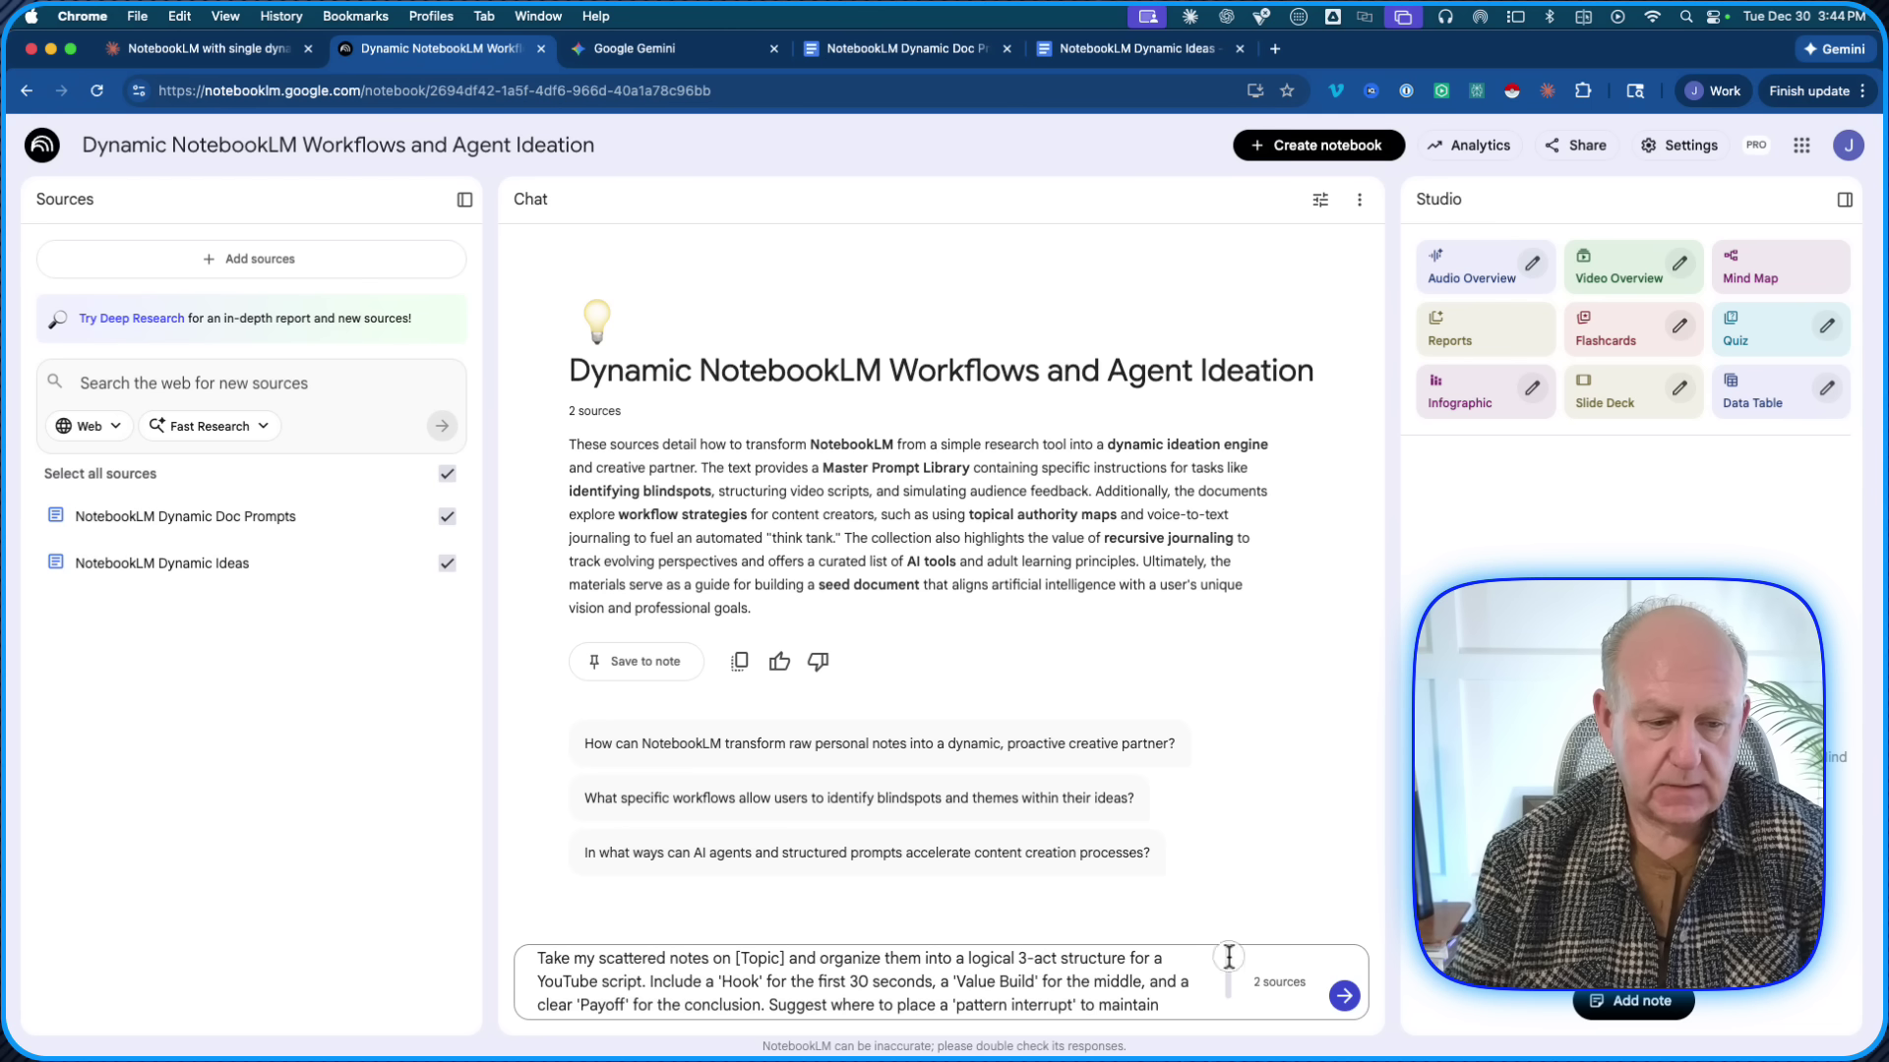
{"action": "left_click_drag", "start_coordinate": [733, 954], "coordinate": [788, 954]}
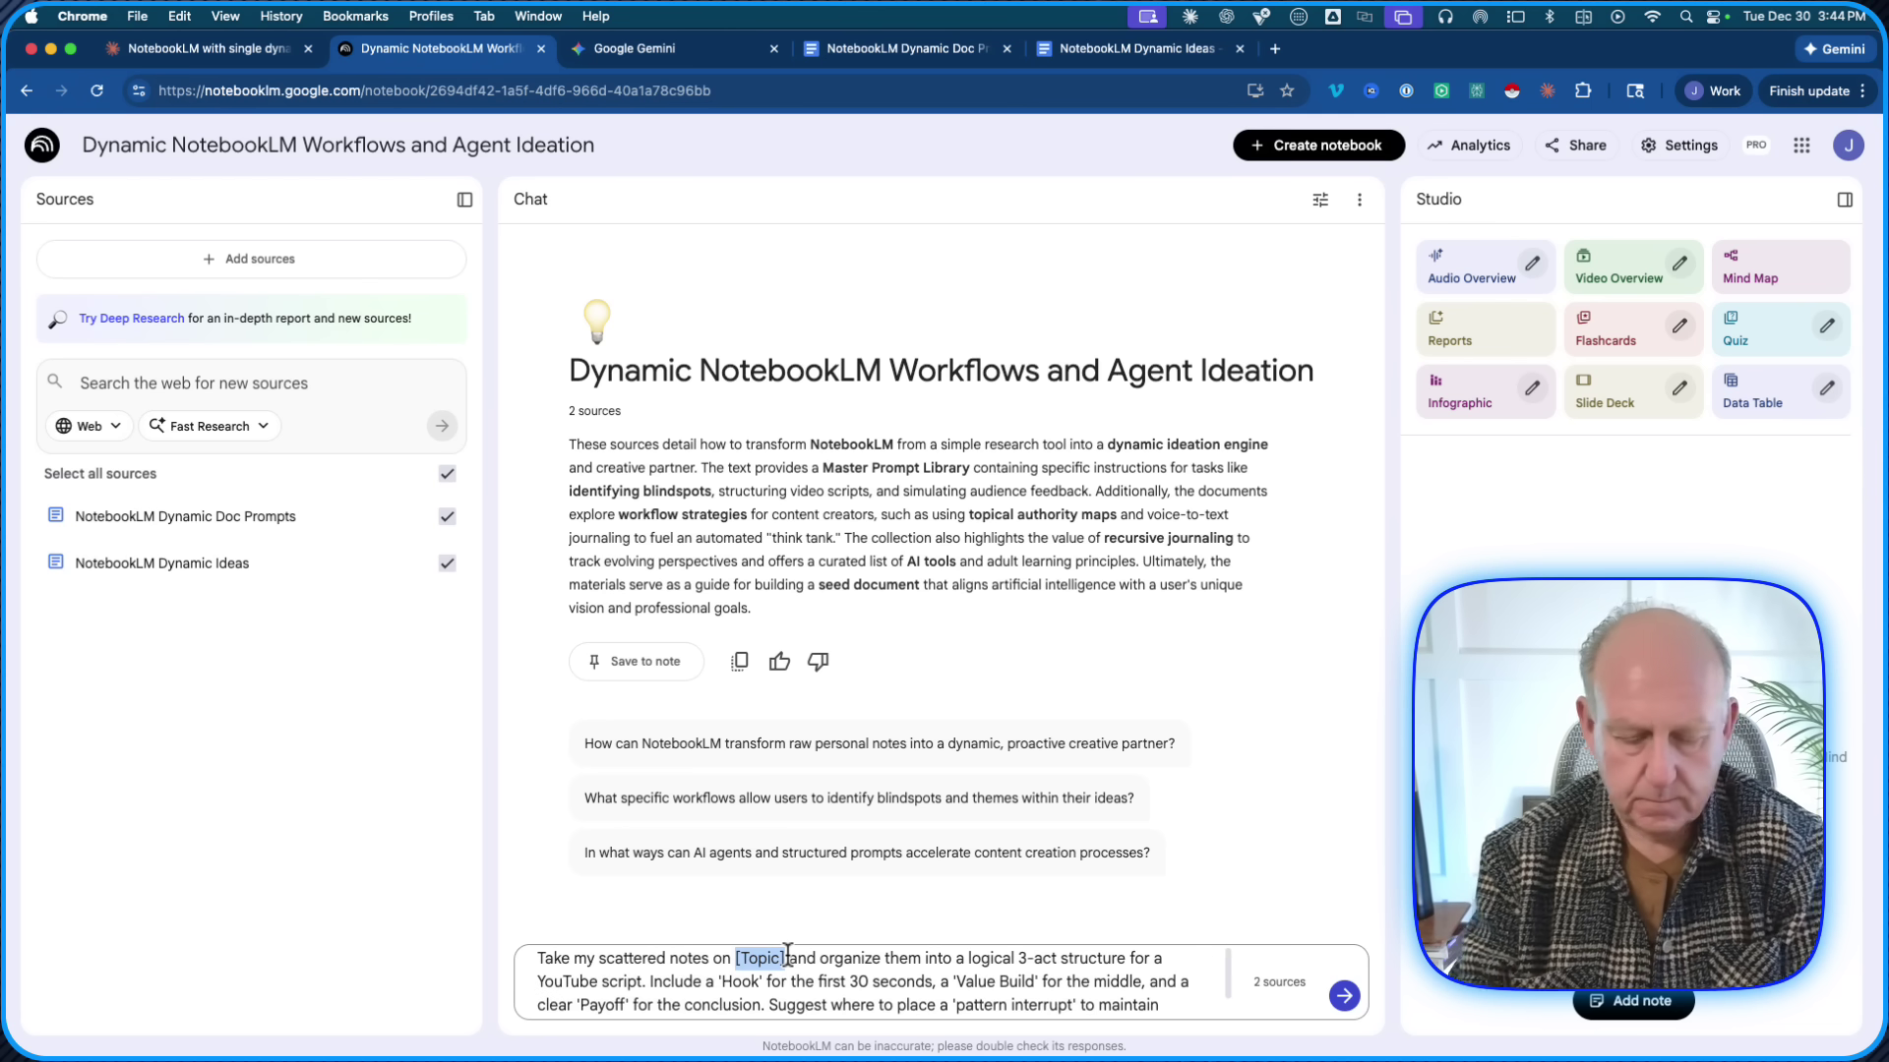
{"action": "type", "text": "Agent"}
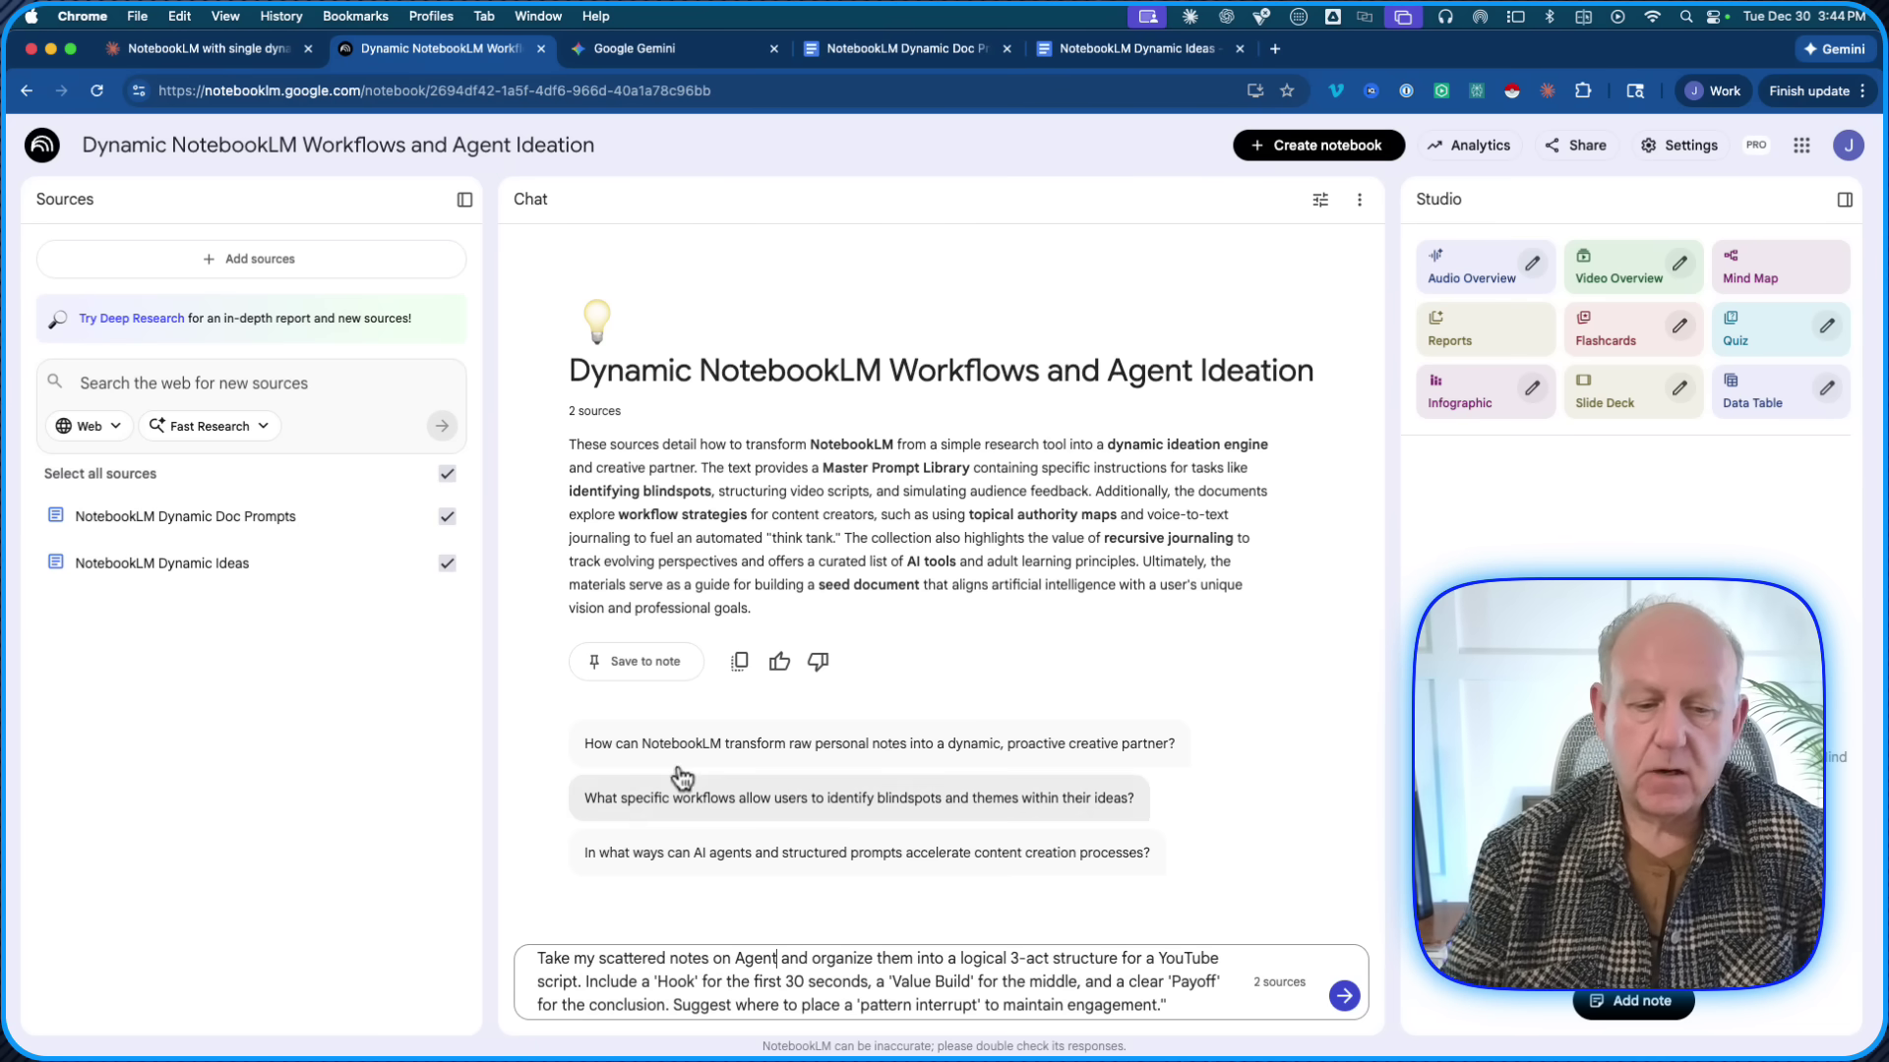
{"action": "type", "text": "s"}
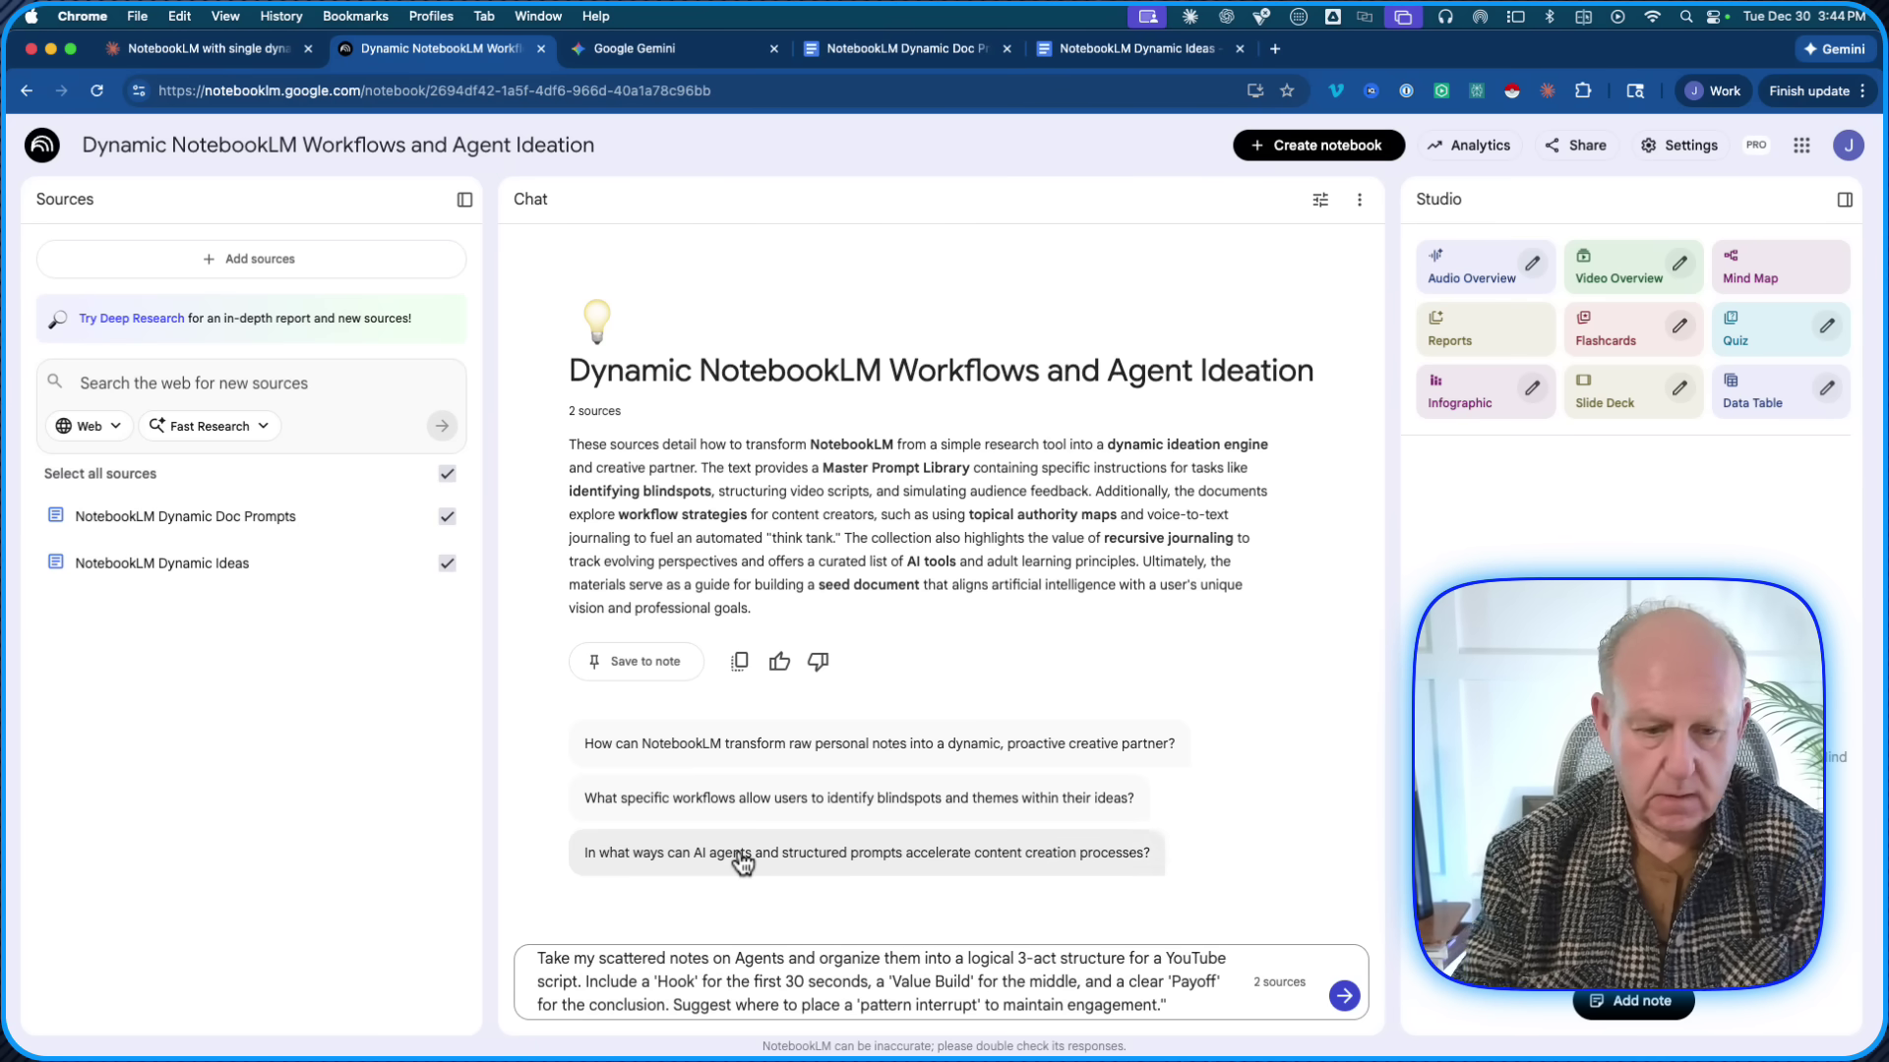
{"action": "type", "text": " and a"}
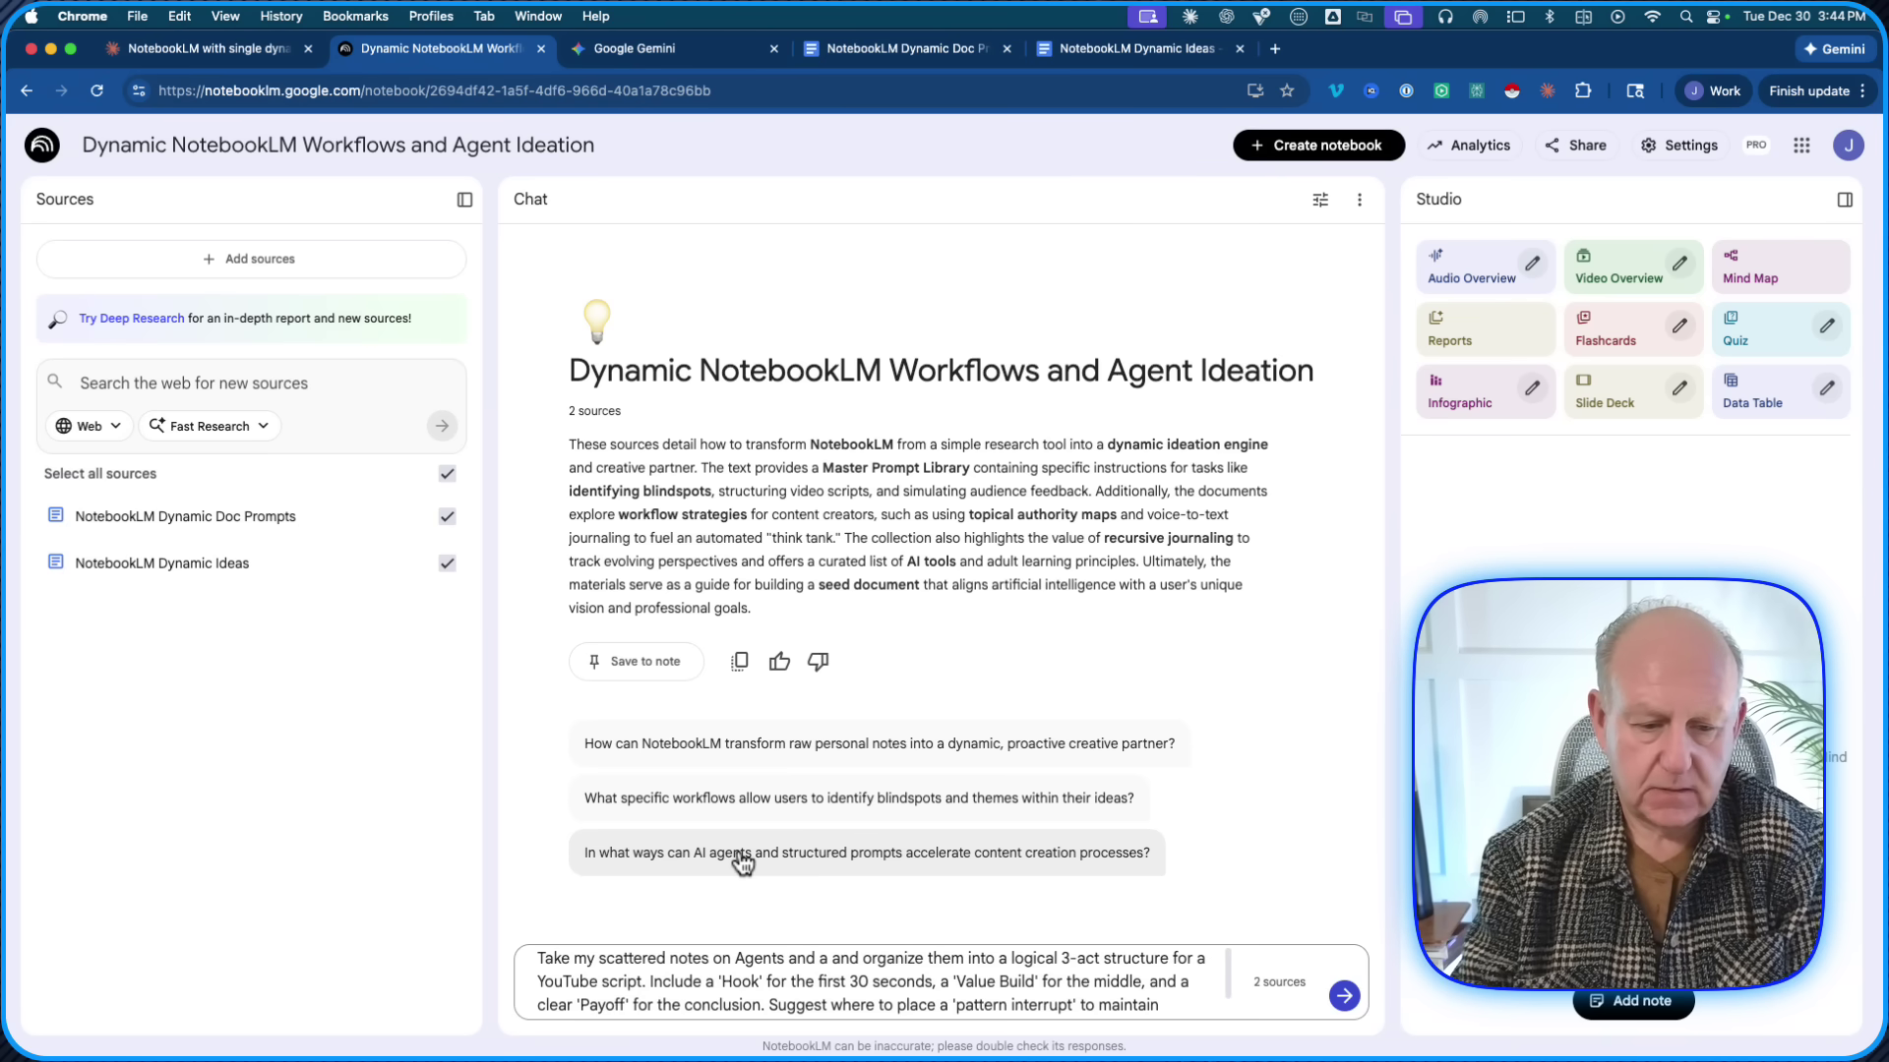
{"action": "type", "text": "gent skills"}
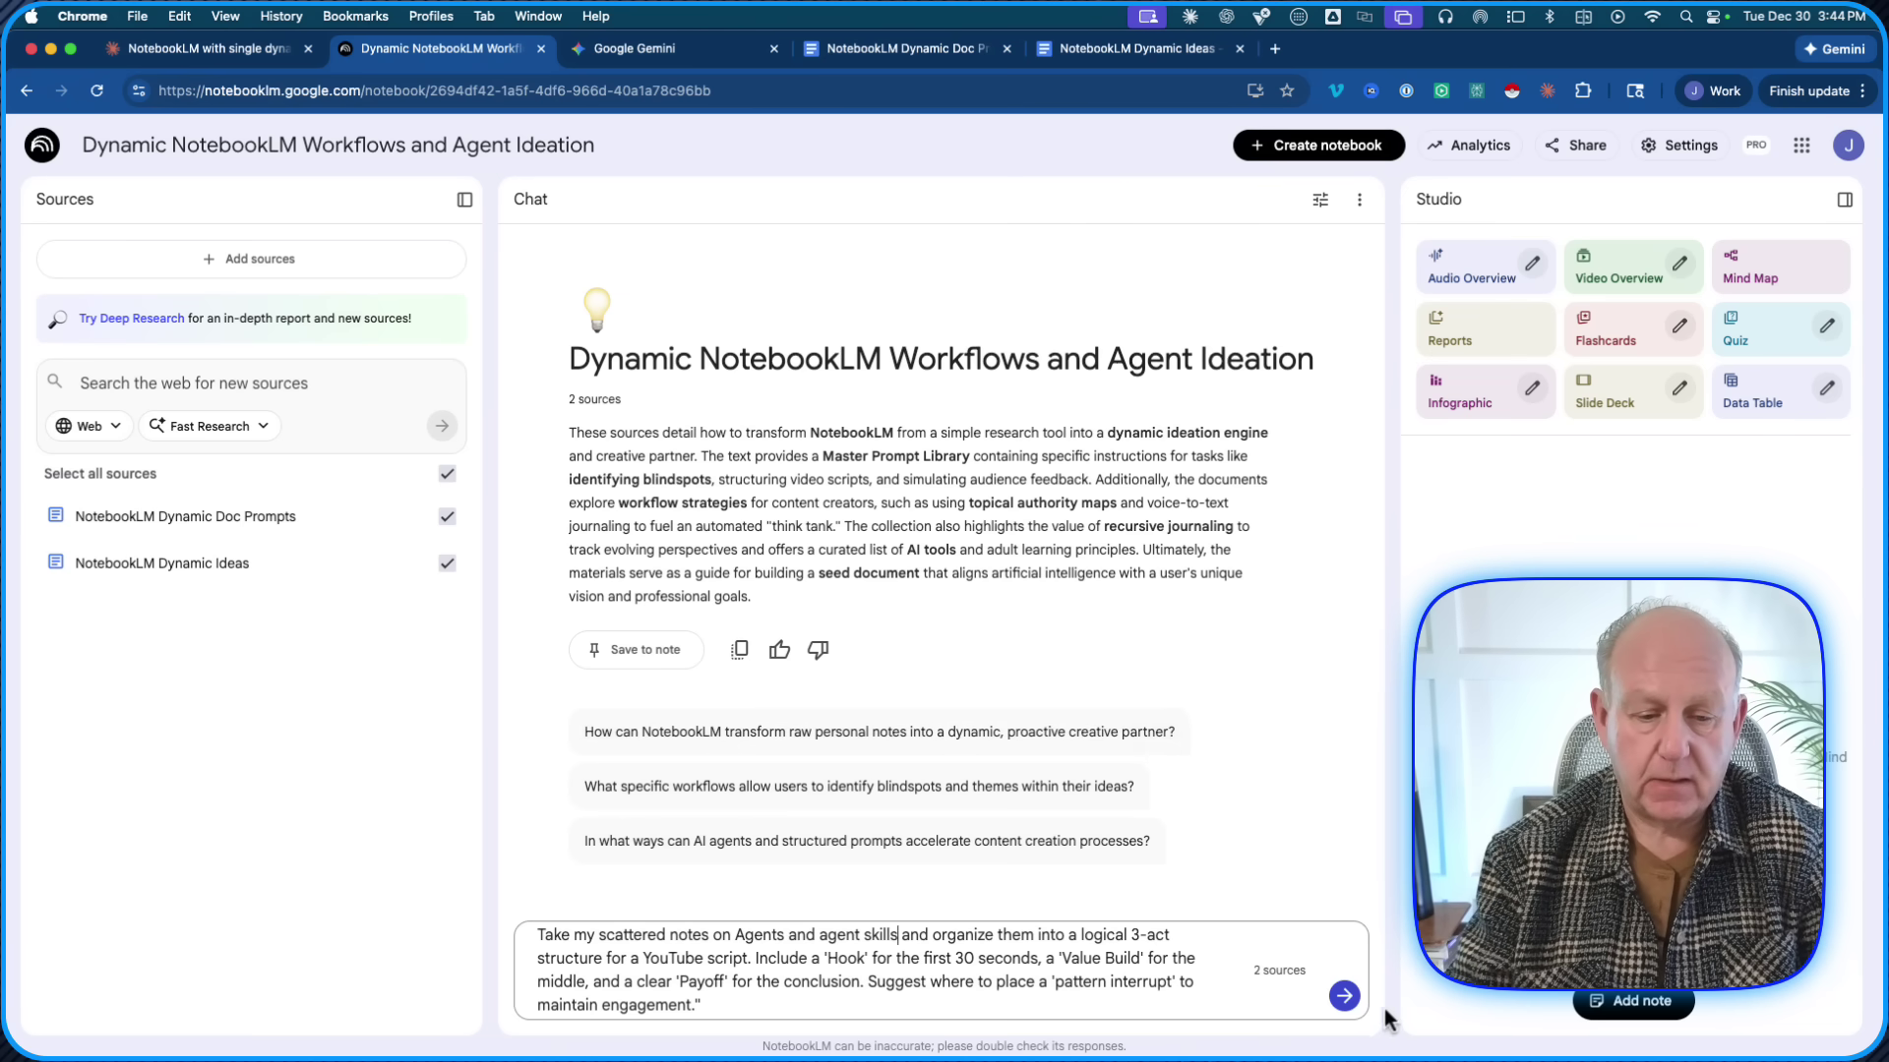
- Send the prompt and scroll through the generated Hook, Value Build, pattern interrupt and Payoff script
{"action": "left_click", "coordinate": [1344, 996]}
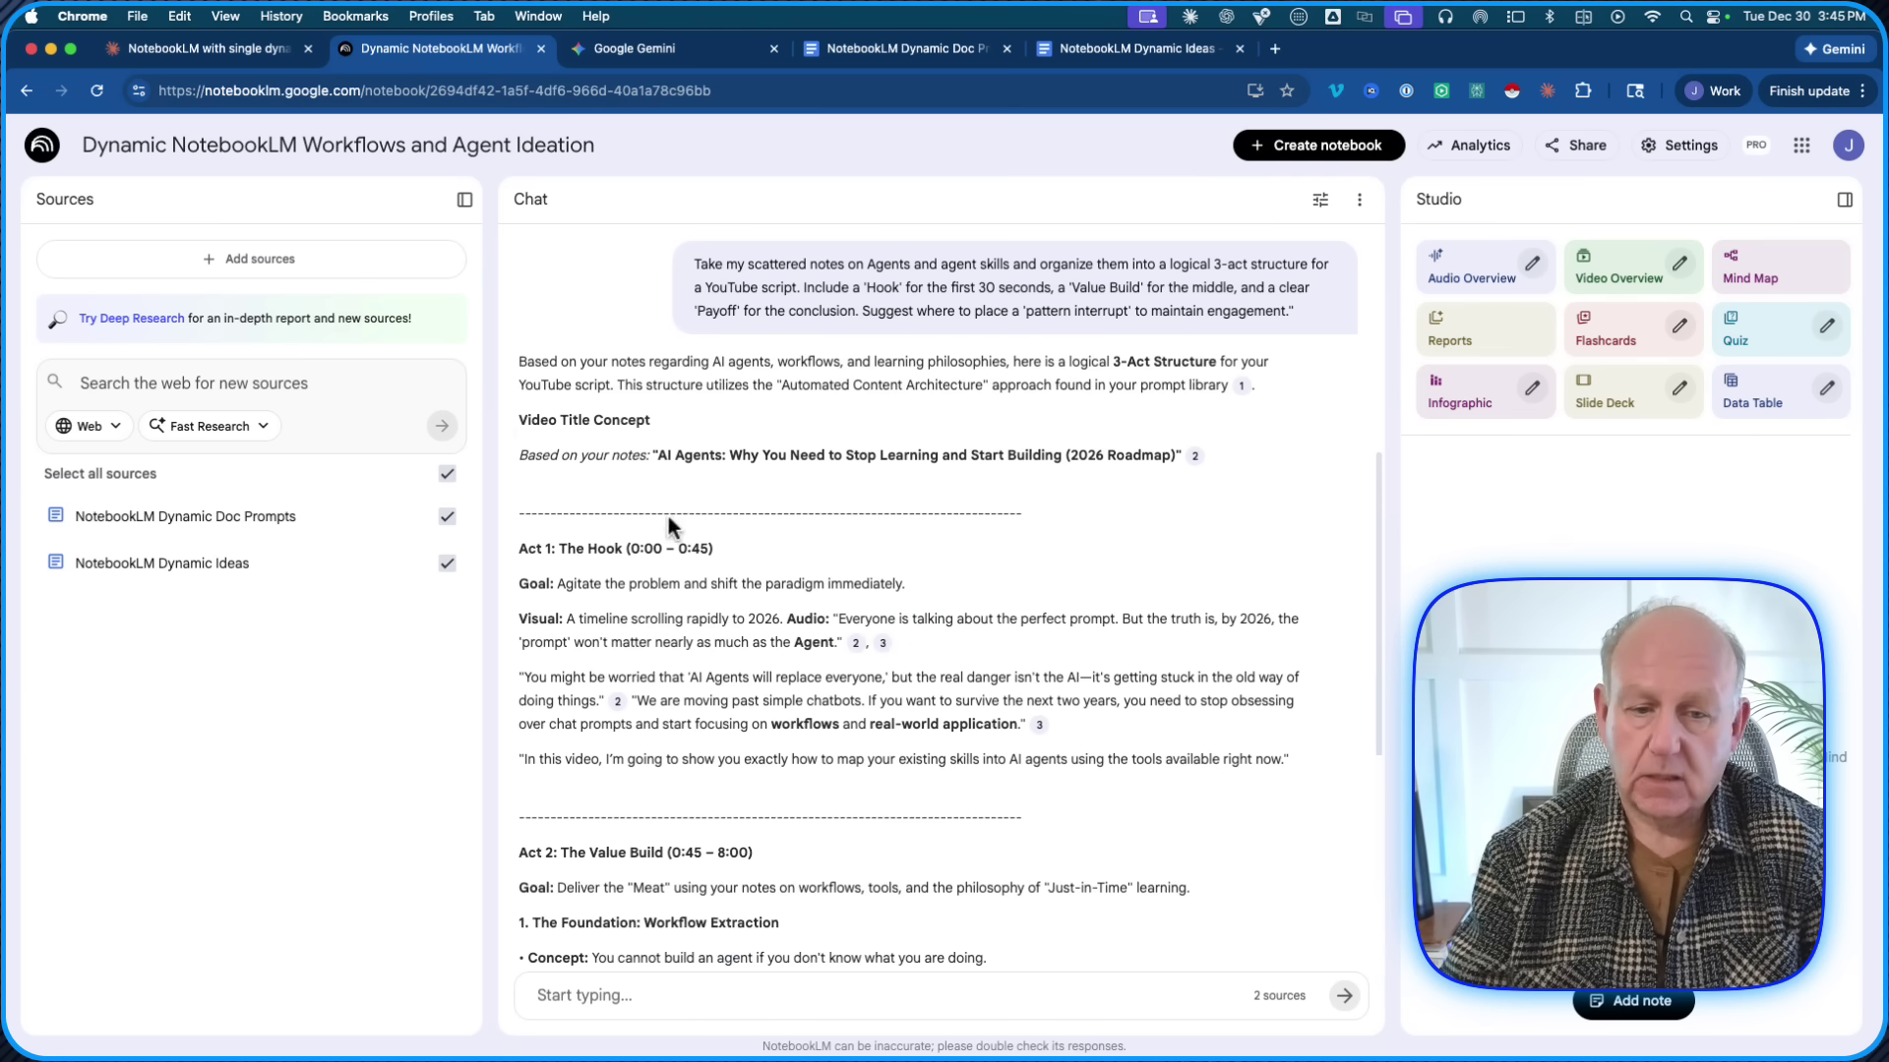
{"action": "scroll", "coordinate": [669, 517], "scroll_direction": "down", "scroll_amount": 1}
{"action": "scroll", "coordinate": [853, 415], "scroll_direction": "down", "scroll_amount": 7}
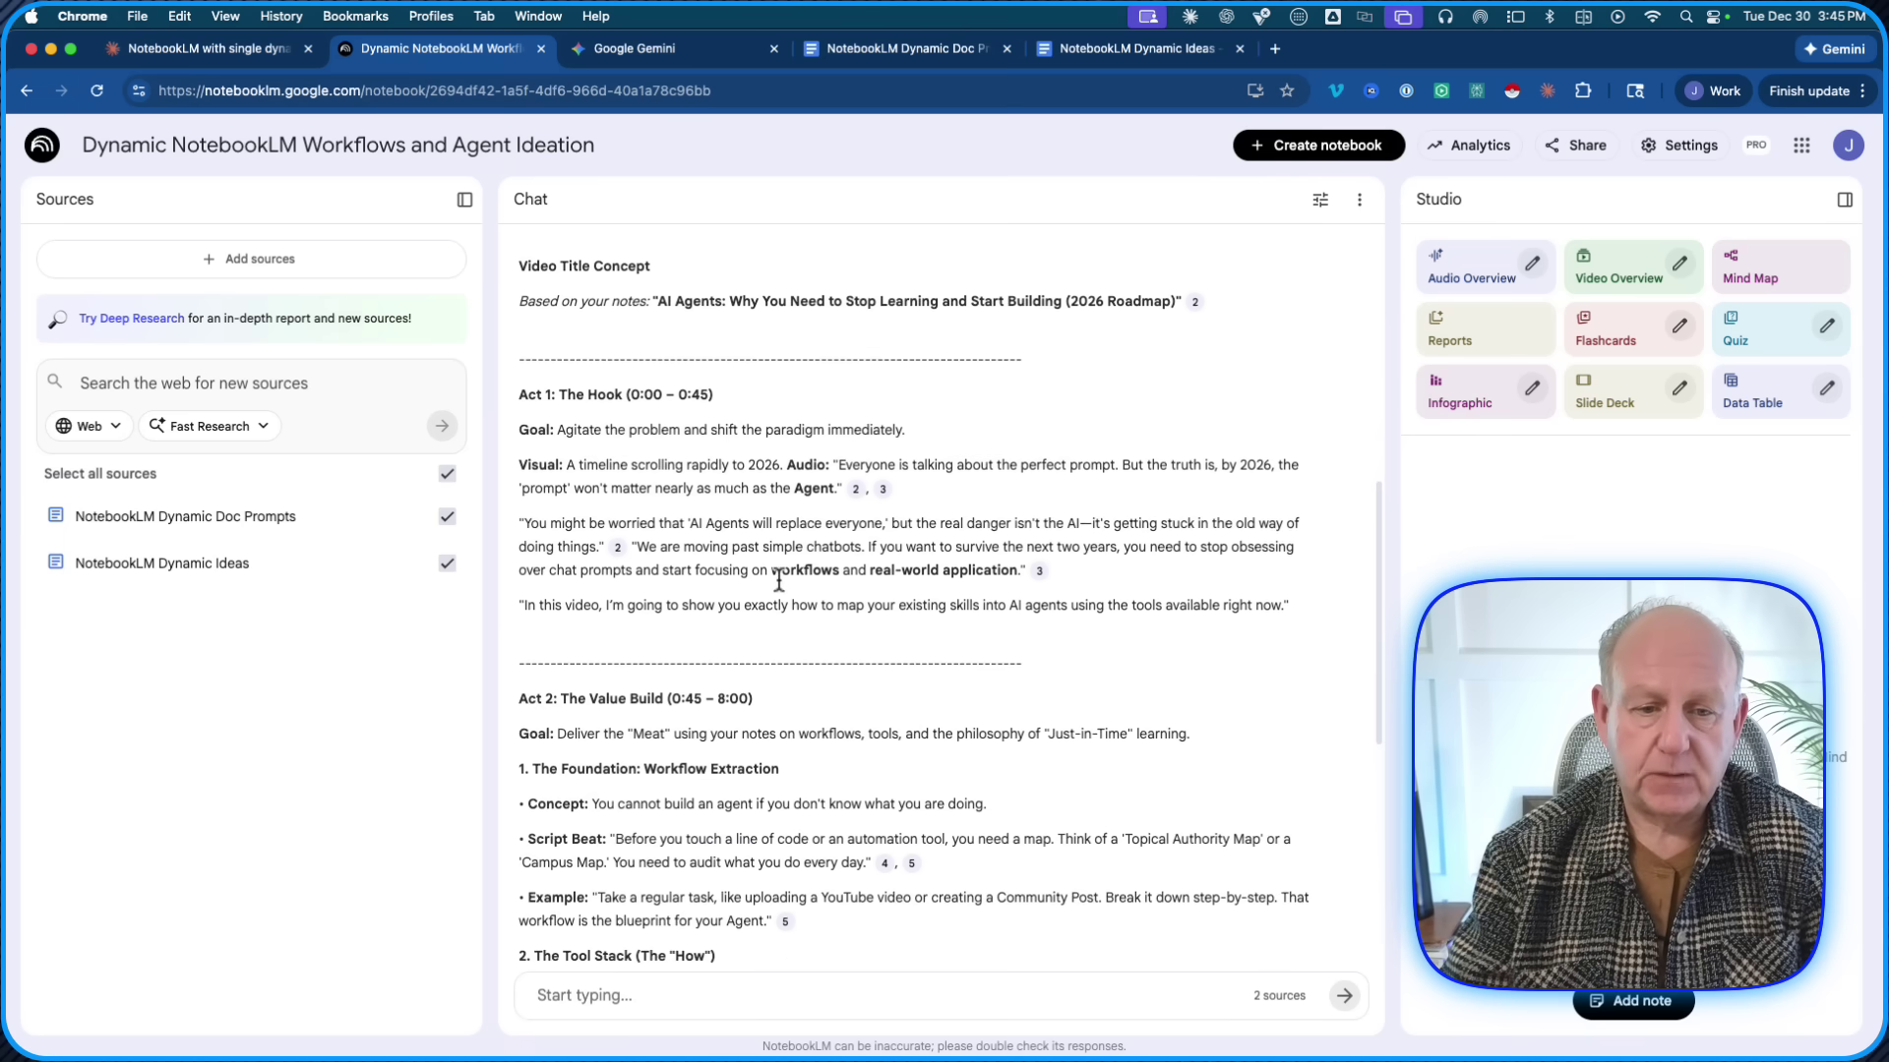
{"action": "scroll", "coordinate": [778, 582], "scroll_direction": "down", "scroll_amount": 7}
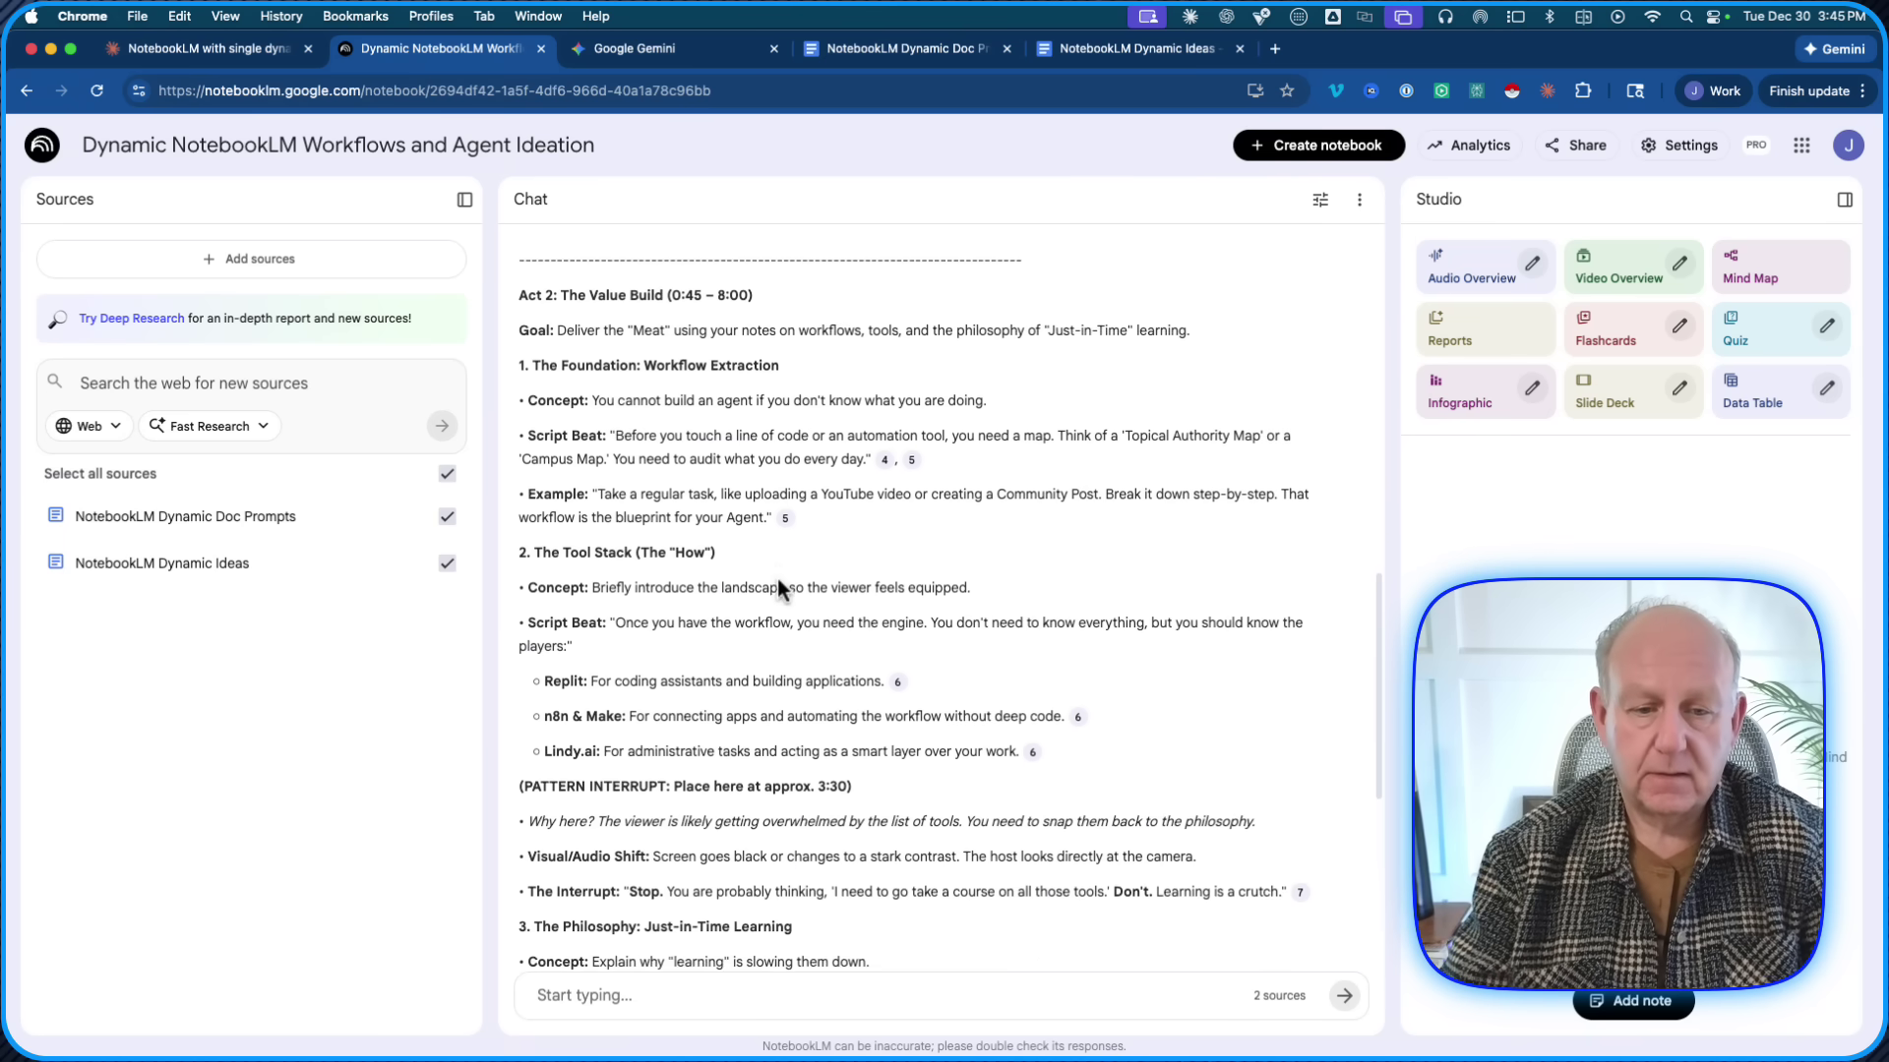
{"action": "scroll", "coordinate": [777, 587], "scroll_direction": "down", "scroll_amount": 12}
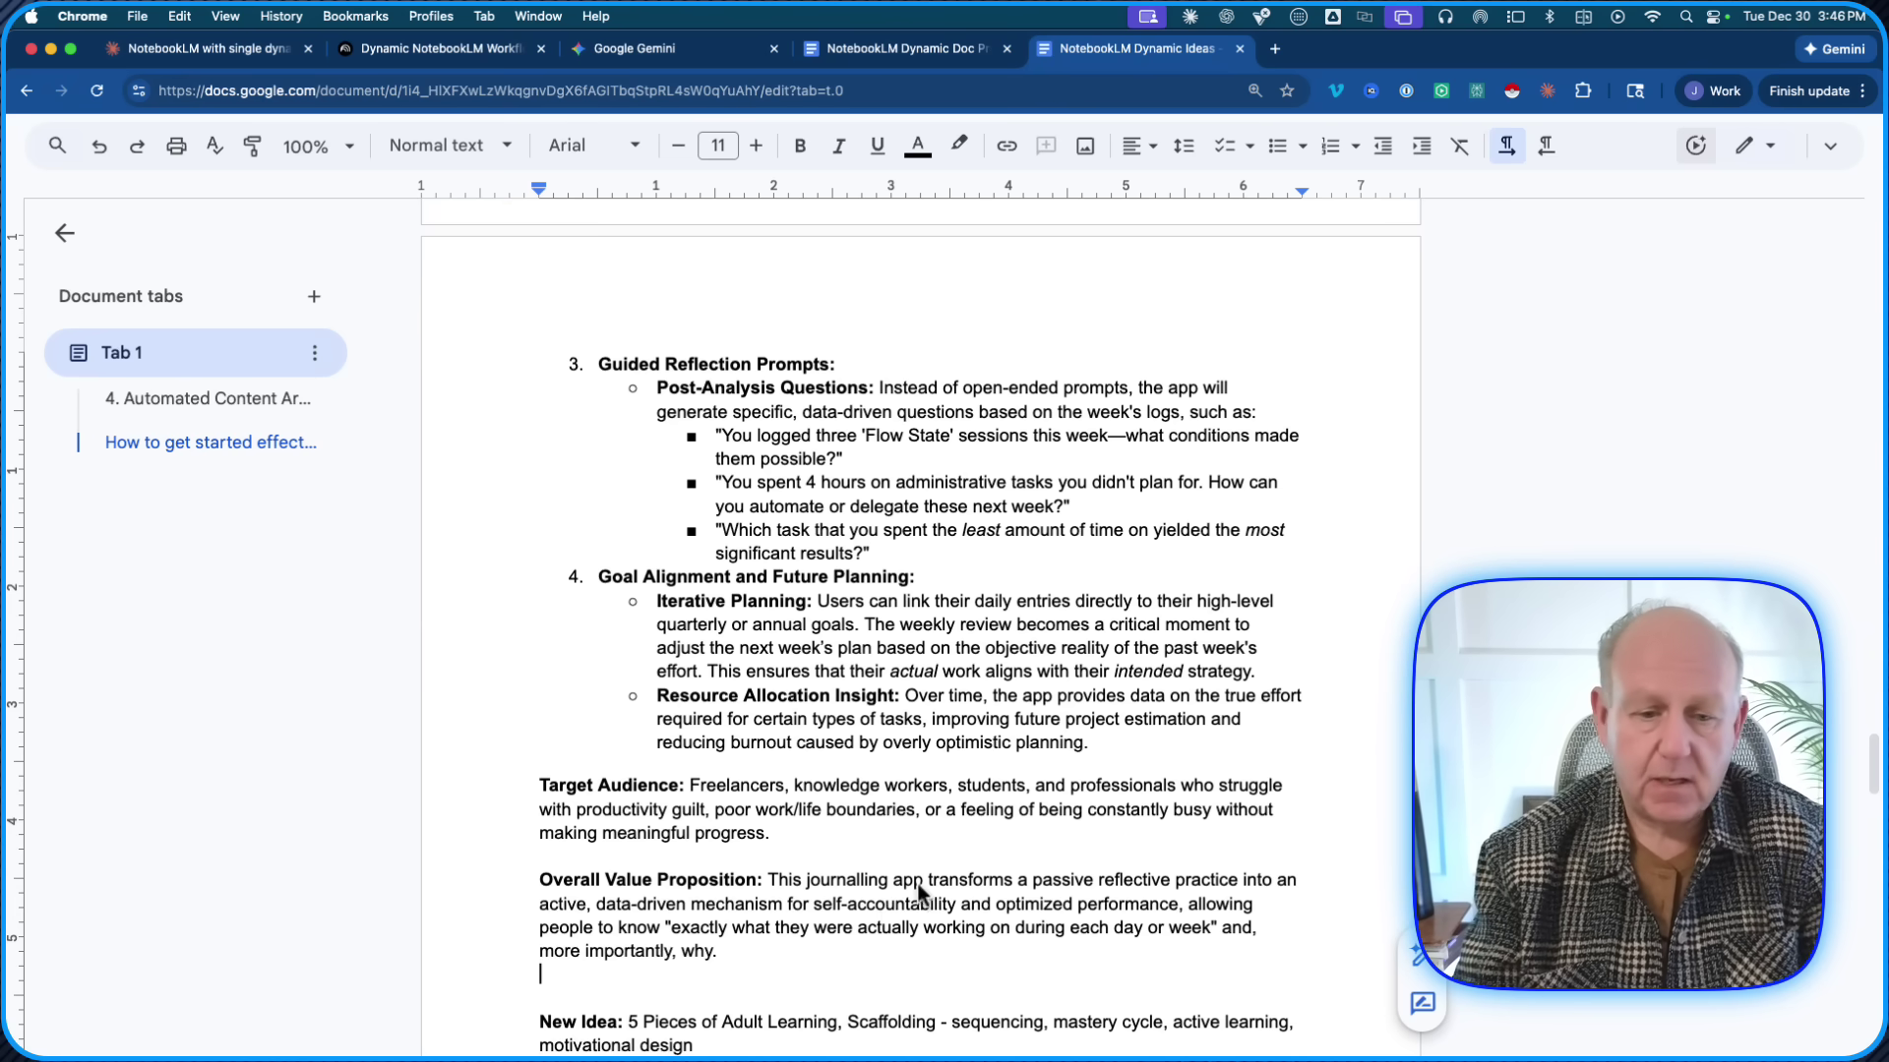
- Paste 'New Idea: Show Google AI OPAL - 100 Use Cases For Education Business' at the end of the ideas list
{"action": "key", "text": "super+v"}
{"action": "scroll", "coordinate": [760, 870], "scroll_direction": "down", "scroll_amount": 3}
{"action": "scroll", "coordinate": [675, 871], "scroll_direction": "down", "scroll_amount": 1}
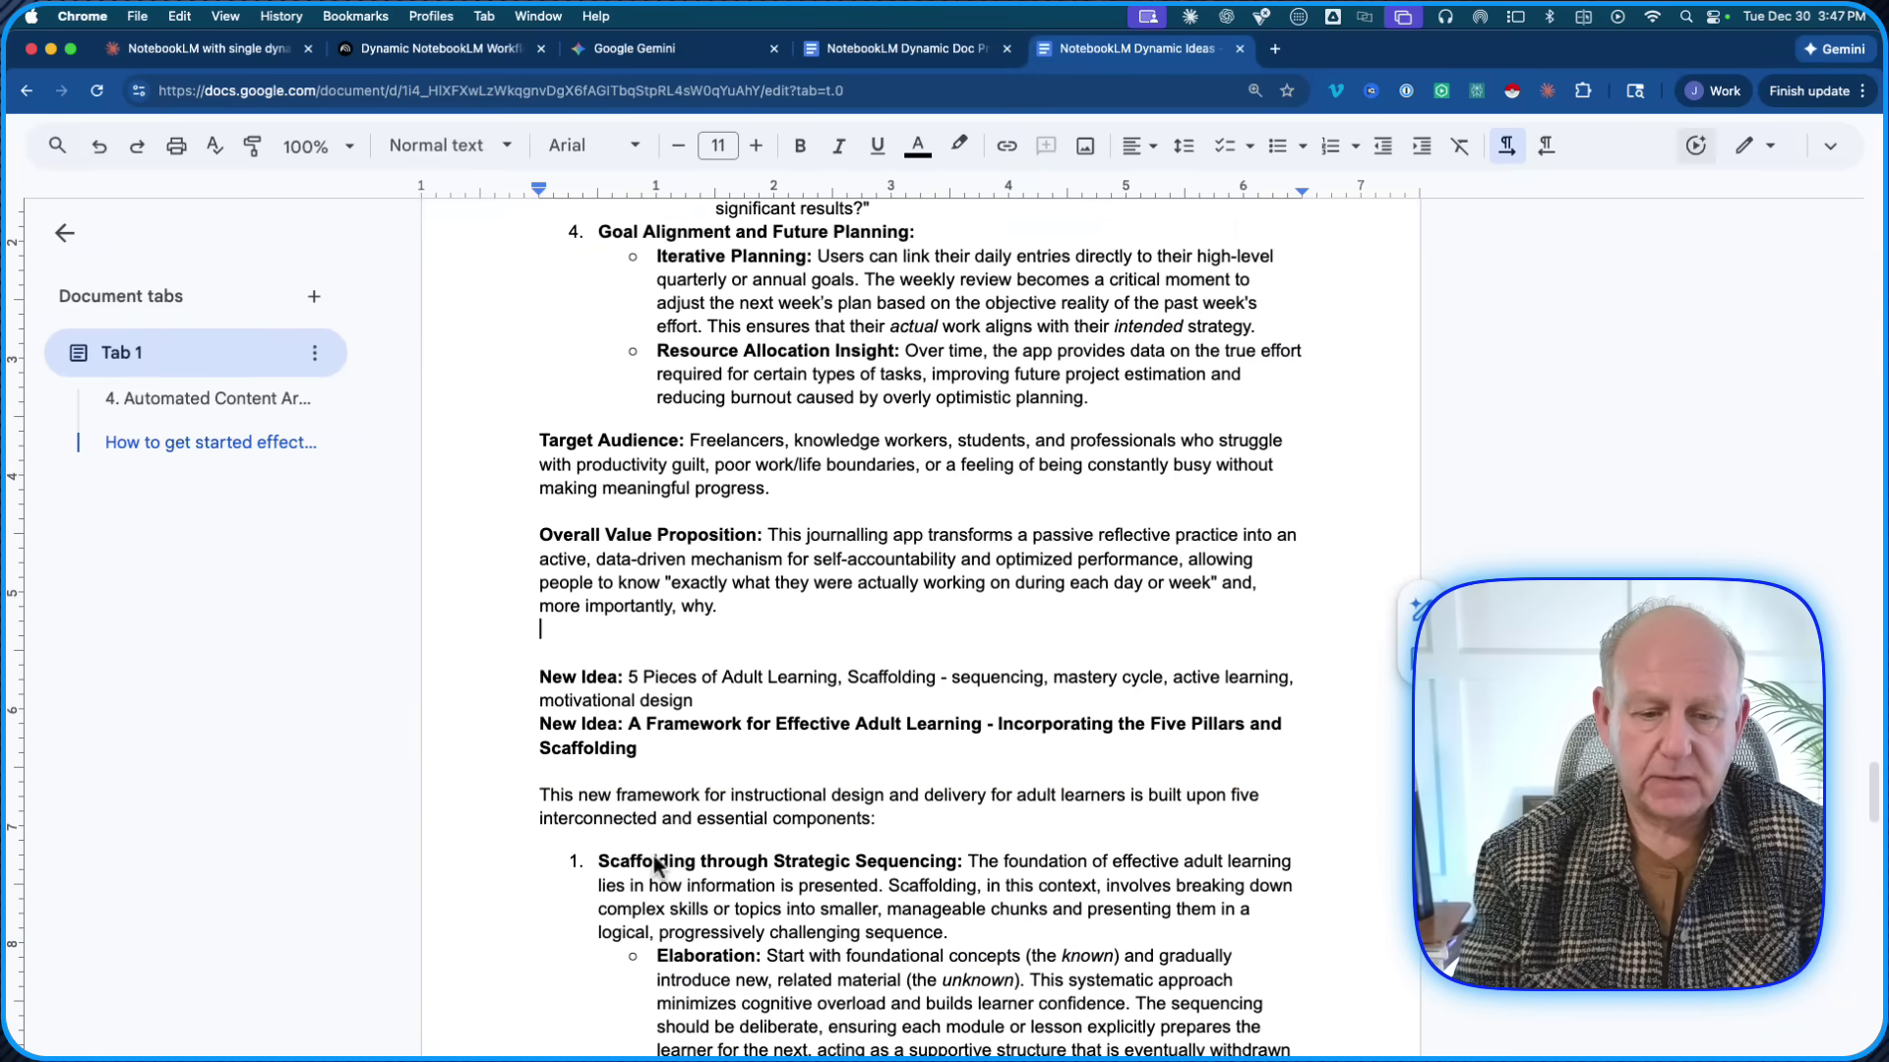
{"action": "left_click", "coordinate": [541, 679]}
{"action": "left_click_drag", "start_coordinate": [541, 679], "coordinate": [748, 702]}
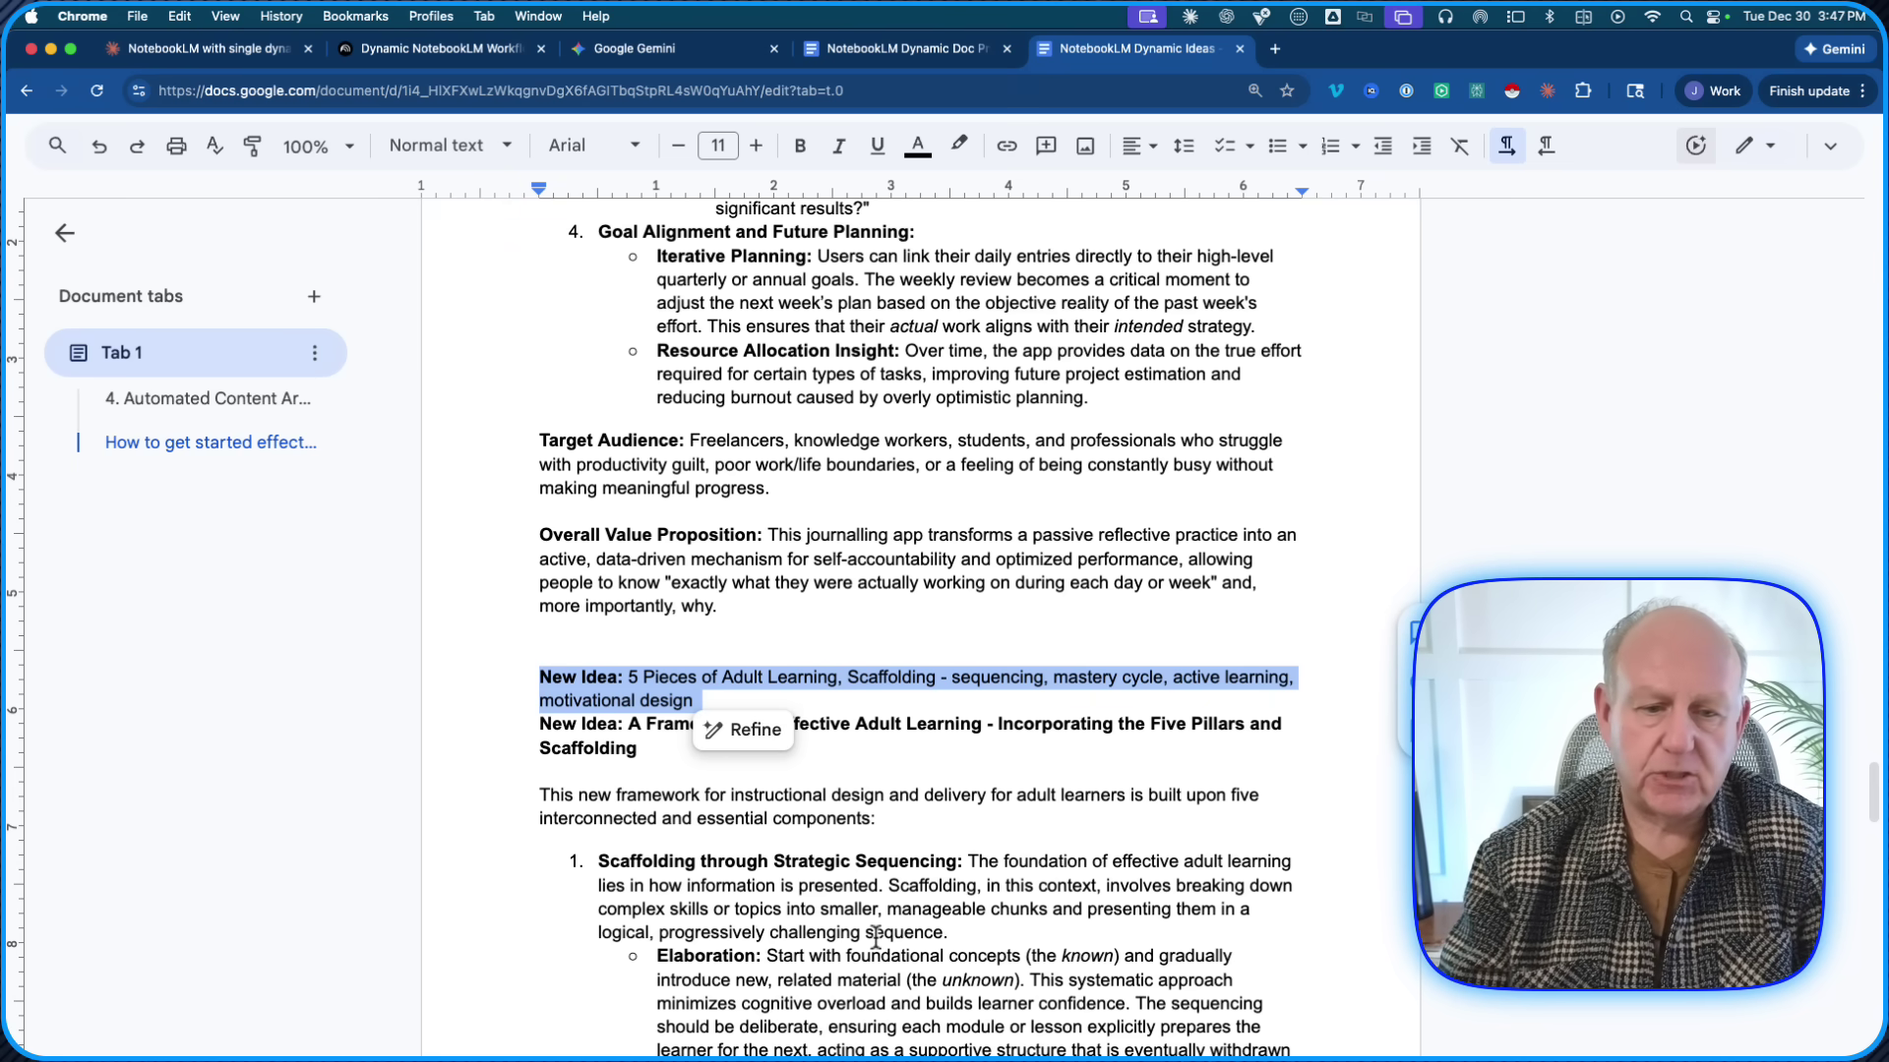
{"action": "scroll", "coordinate": [782, 879], "scroll_direction": "down", "scroll_amount": 1}
{"action": "scroll", "coordinate": [780, 878], "scroll_direction": "down", "scroll_amount": 12}
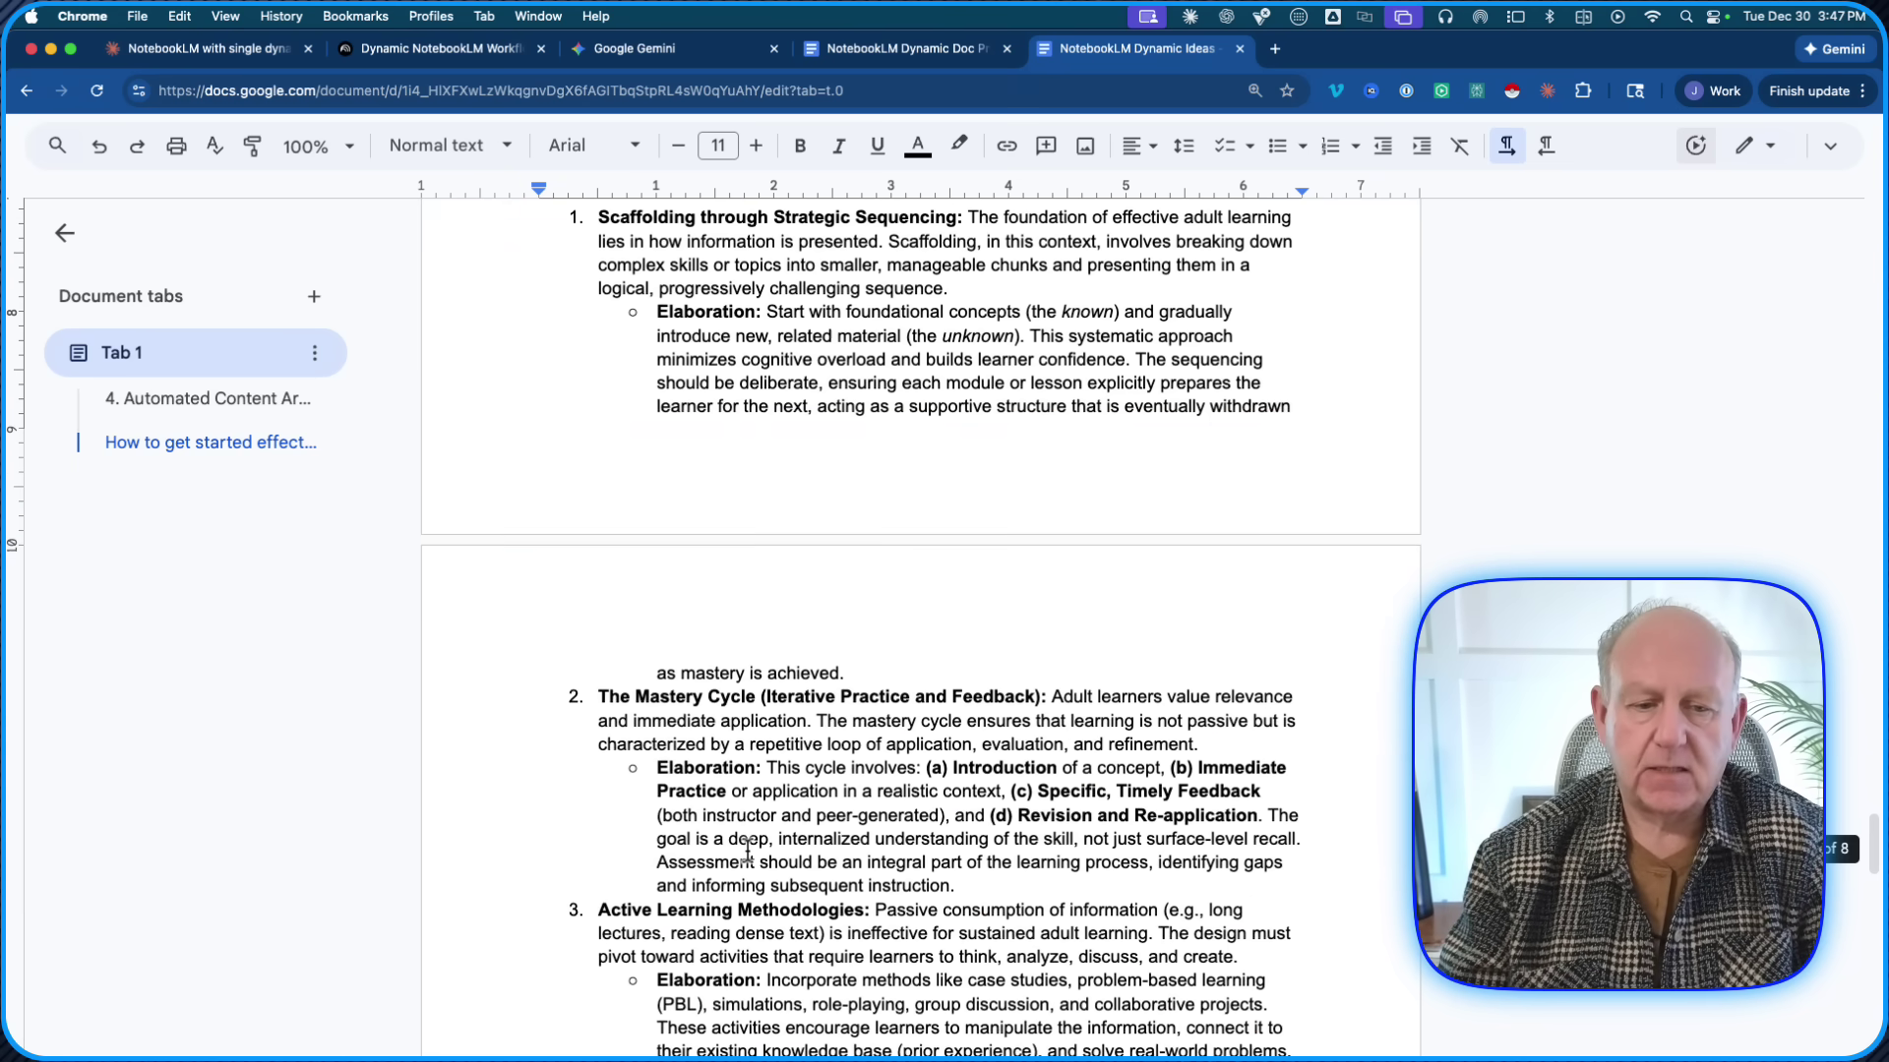
{"action": "scroll", "coordinate": [748, 851], "scroll_direction": "down", "scroll_amount": 15}
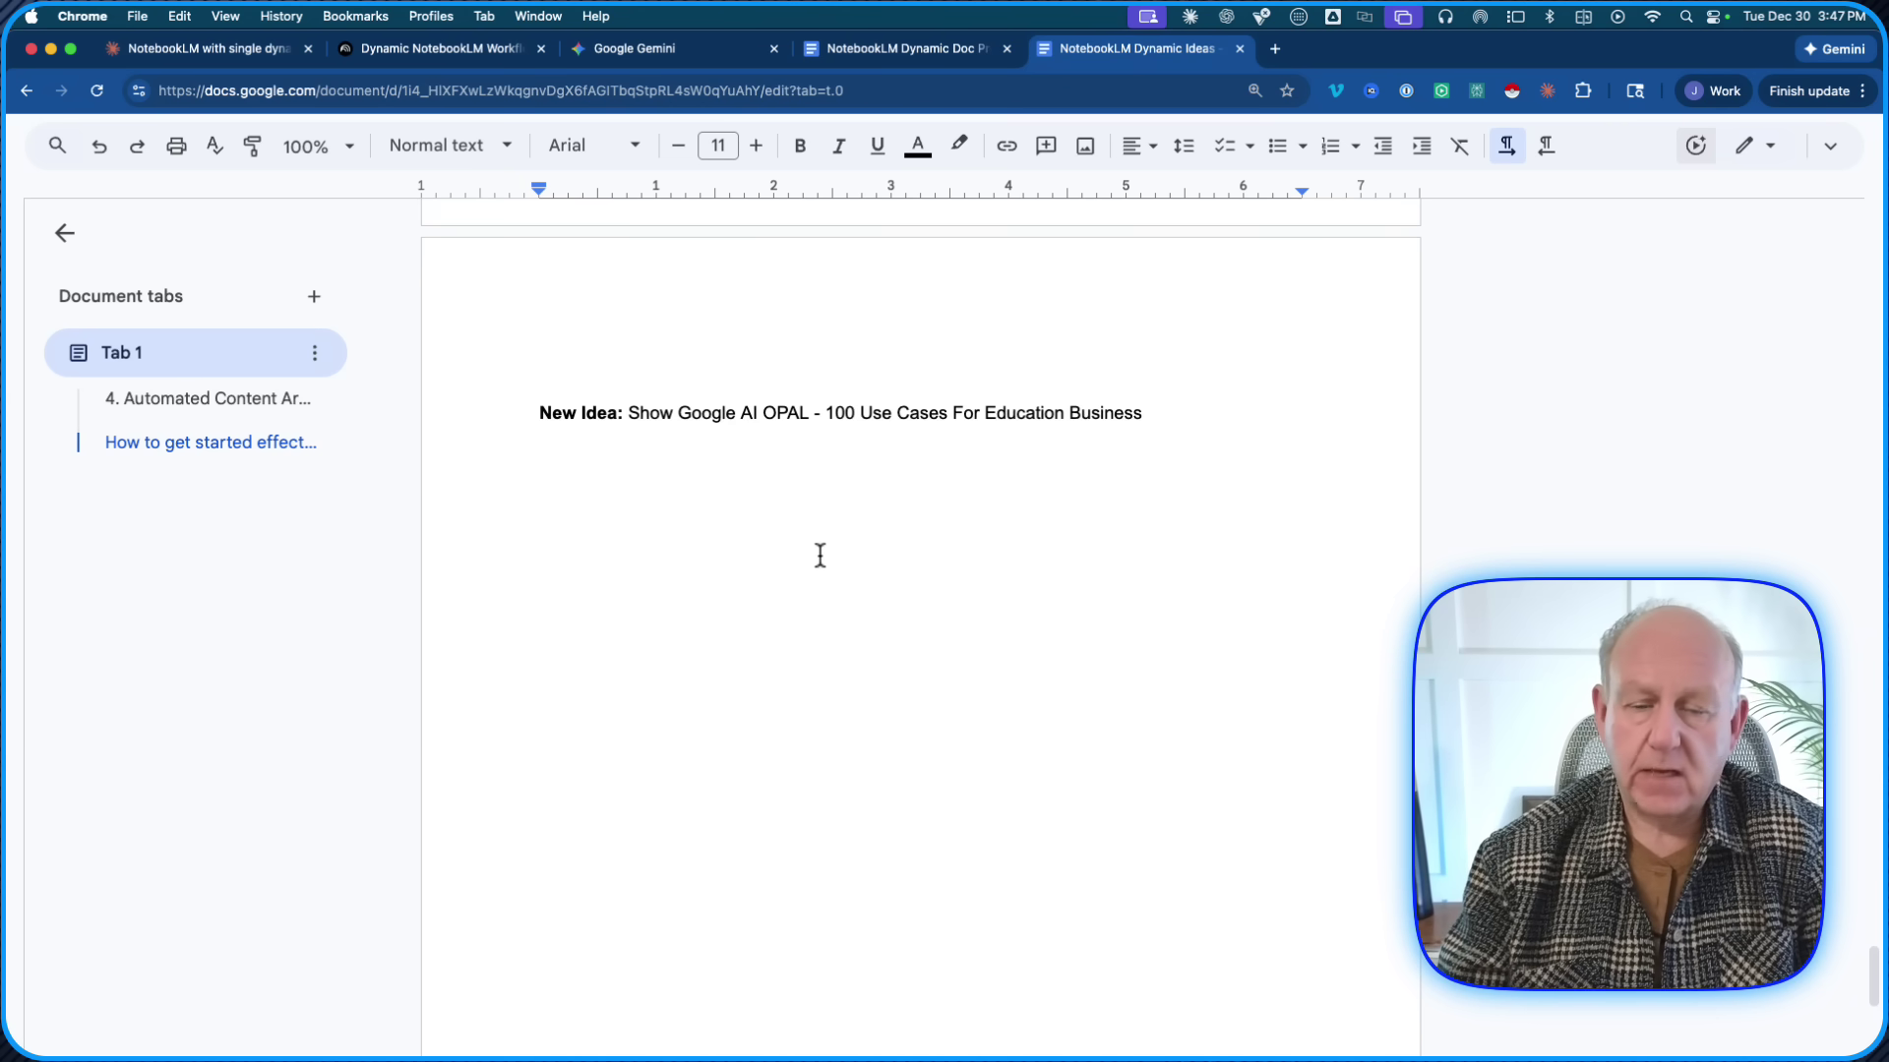
- Add an empty line below the OPAL idea line
{"action": "left_click", "coordinate": [784, 412]}
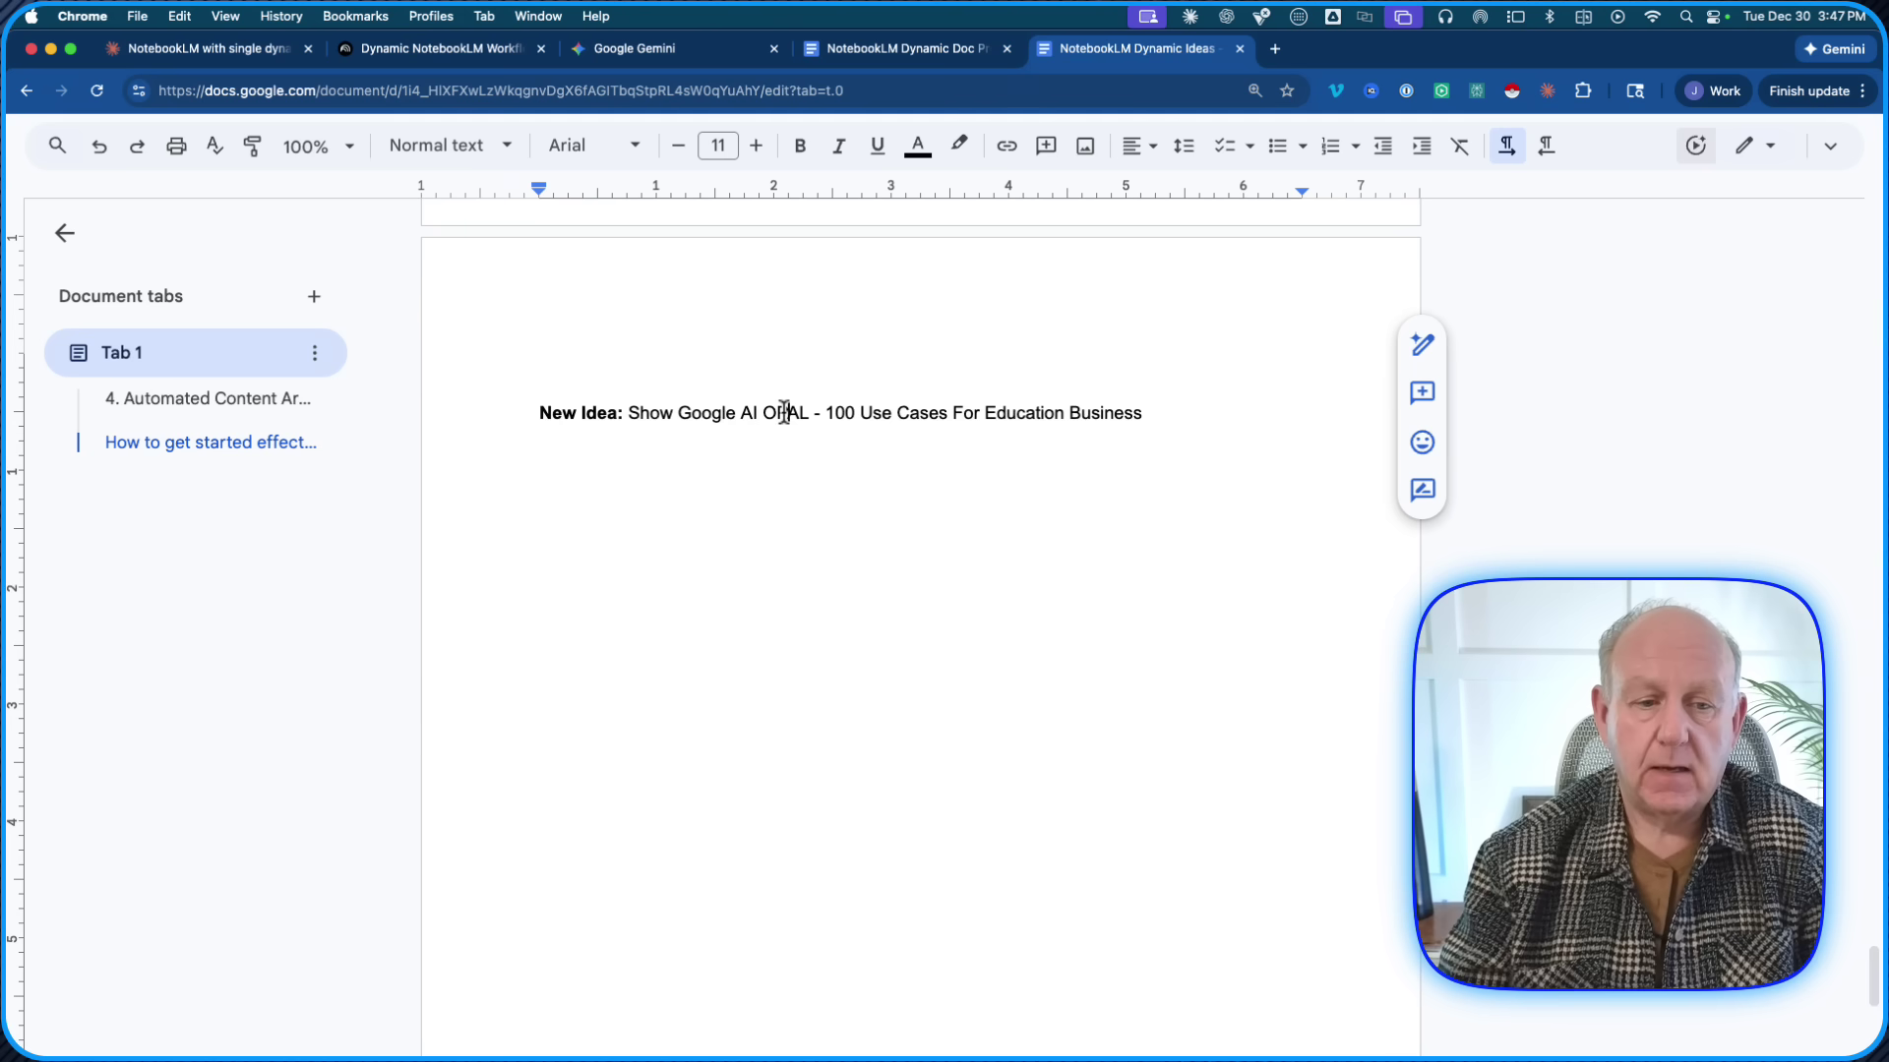
{"action": "triple_click", "coordinate": [784, 412]}
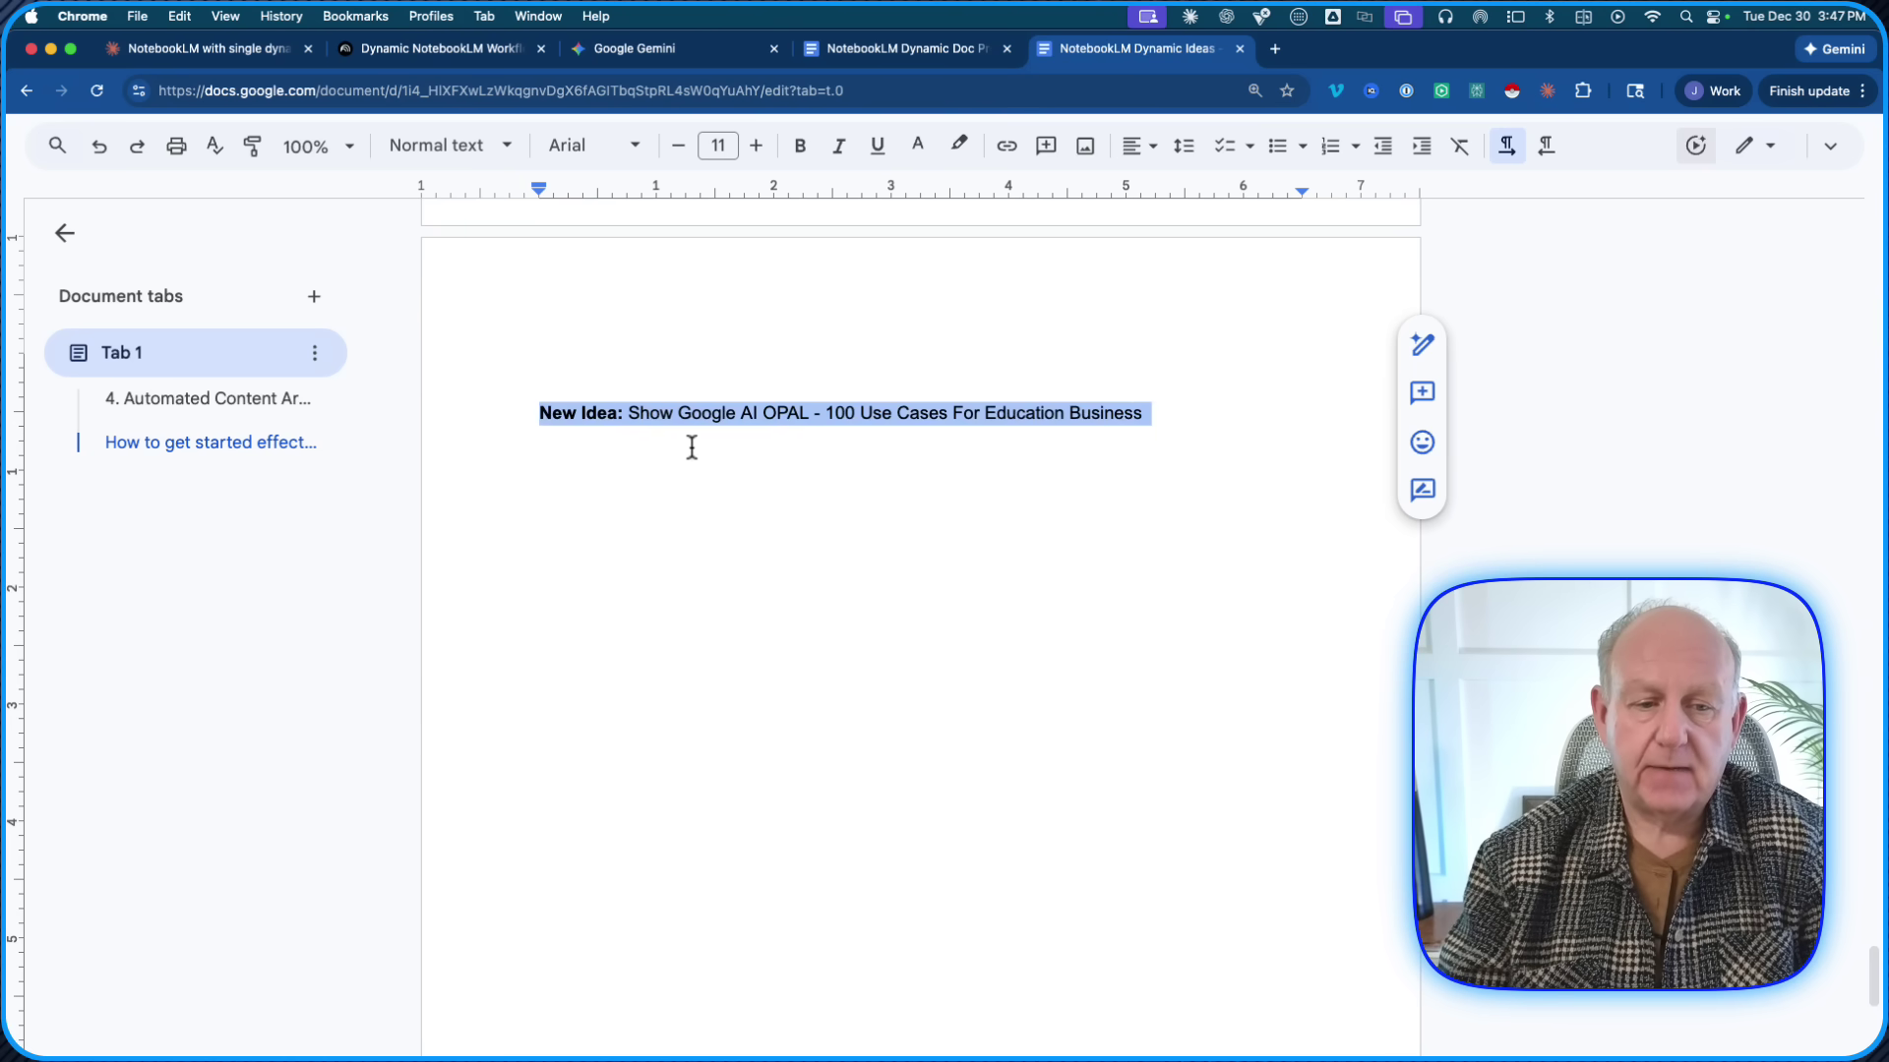
{"action": "left_click", "coordinate": [695, 394]}
{"action": "triple_click", "coordinate": [700, 404]}
{"action": "right_click", "coordinate": [700, 404]}
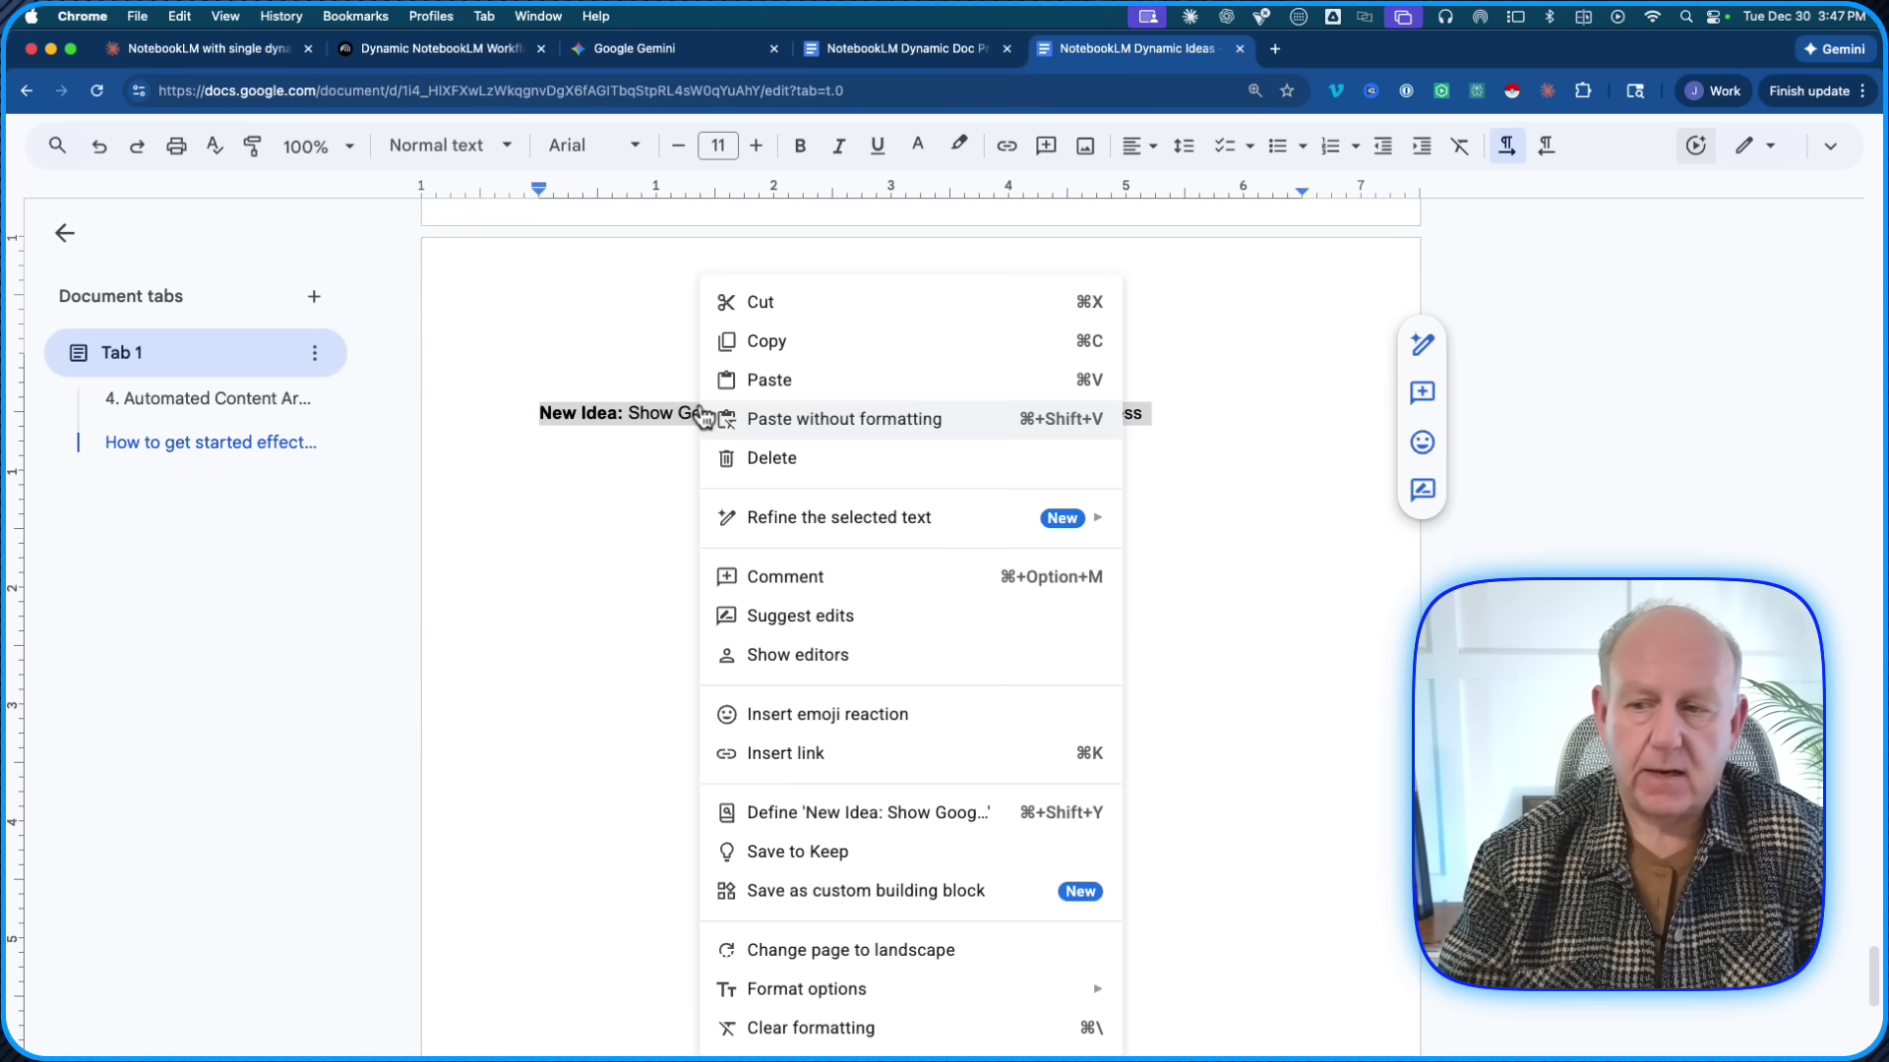
{"action": "left_click", "coordinate": [641, 450]}
{"action": "triple_click", "coordinate": [690, 405]}
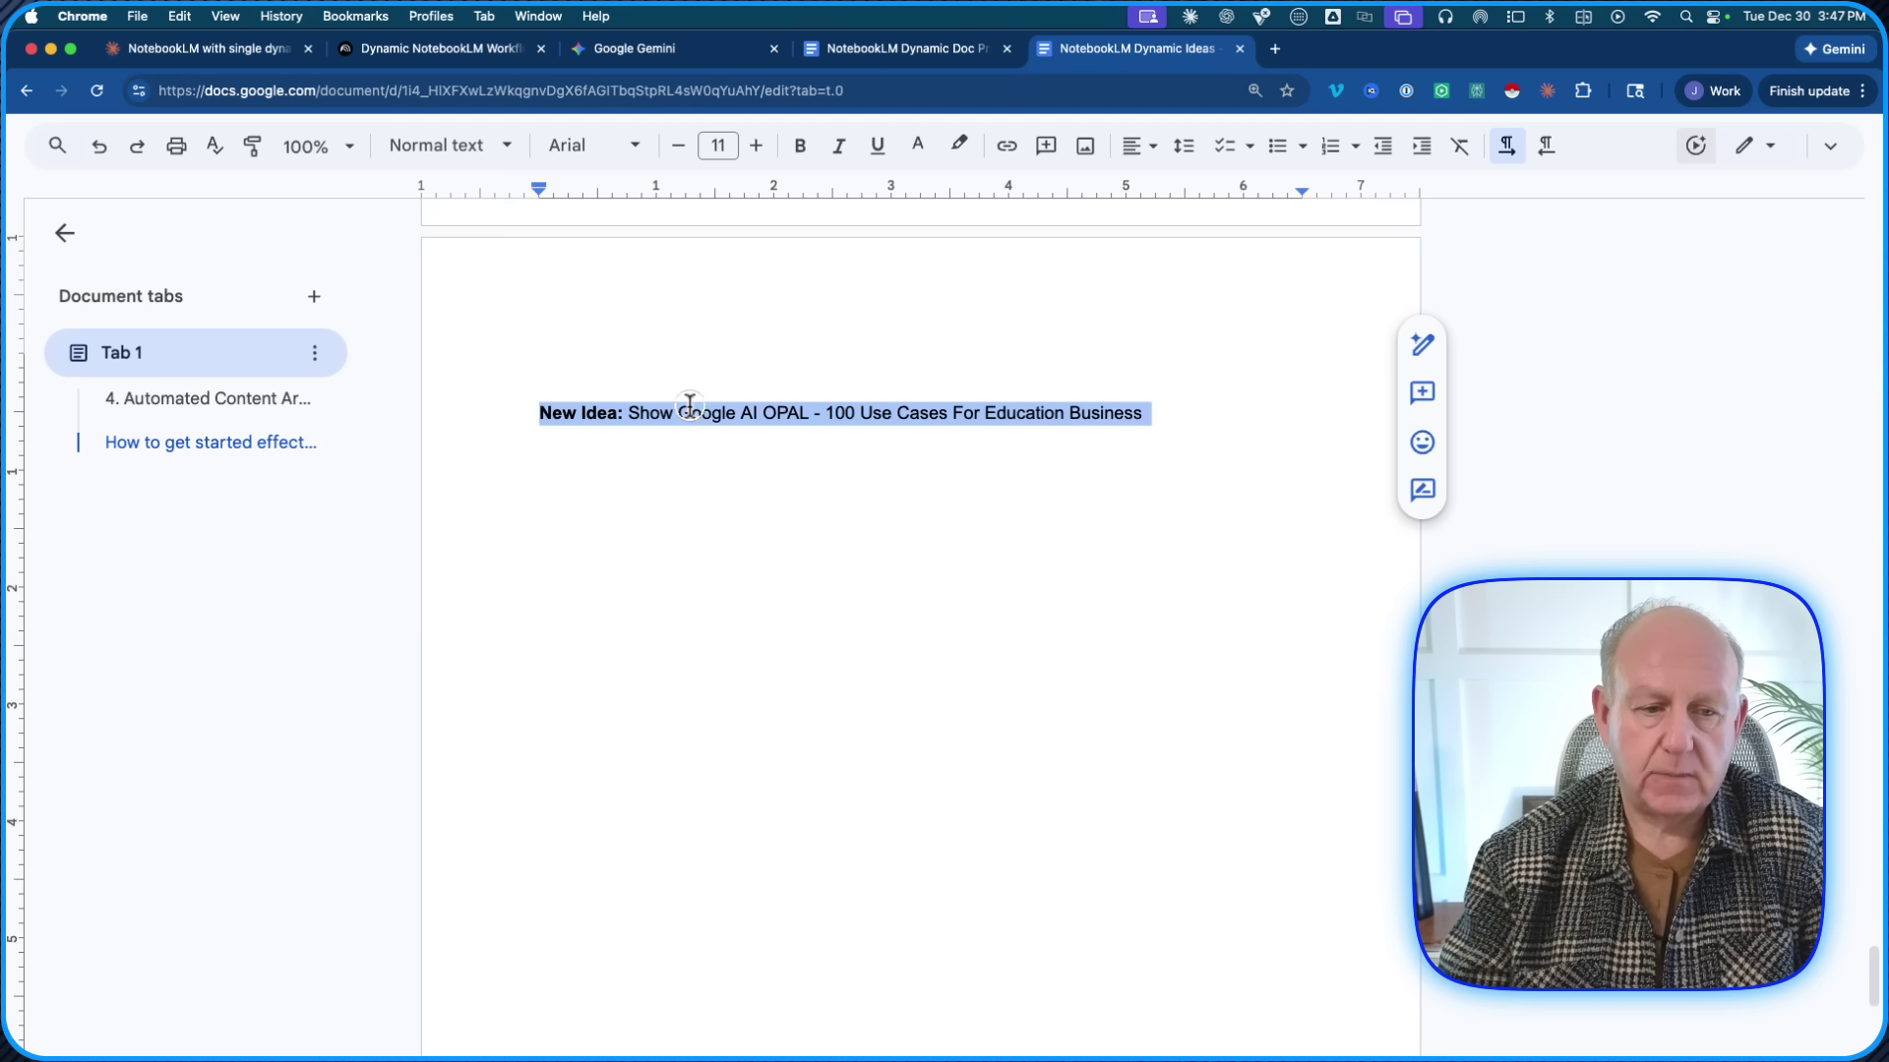
{"action": "left_click", "coordinate": [1147, 413]}
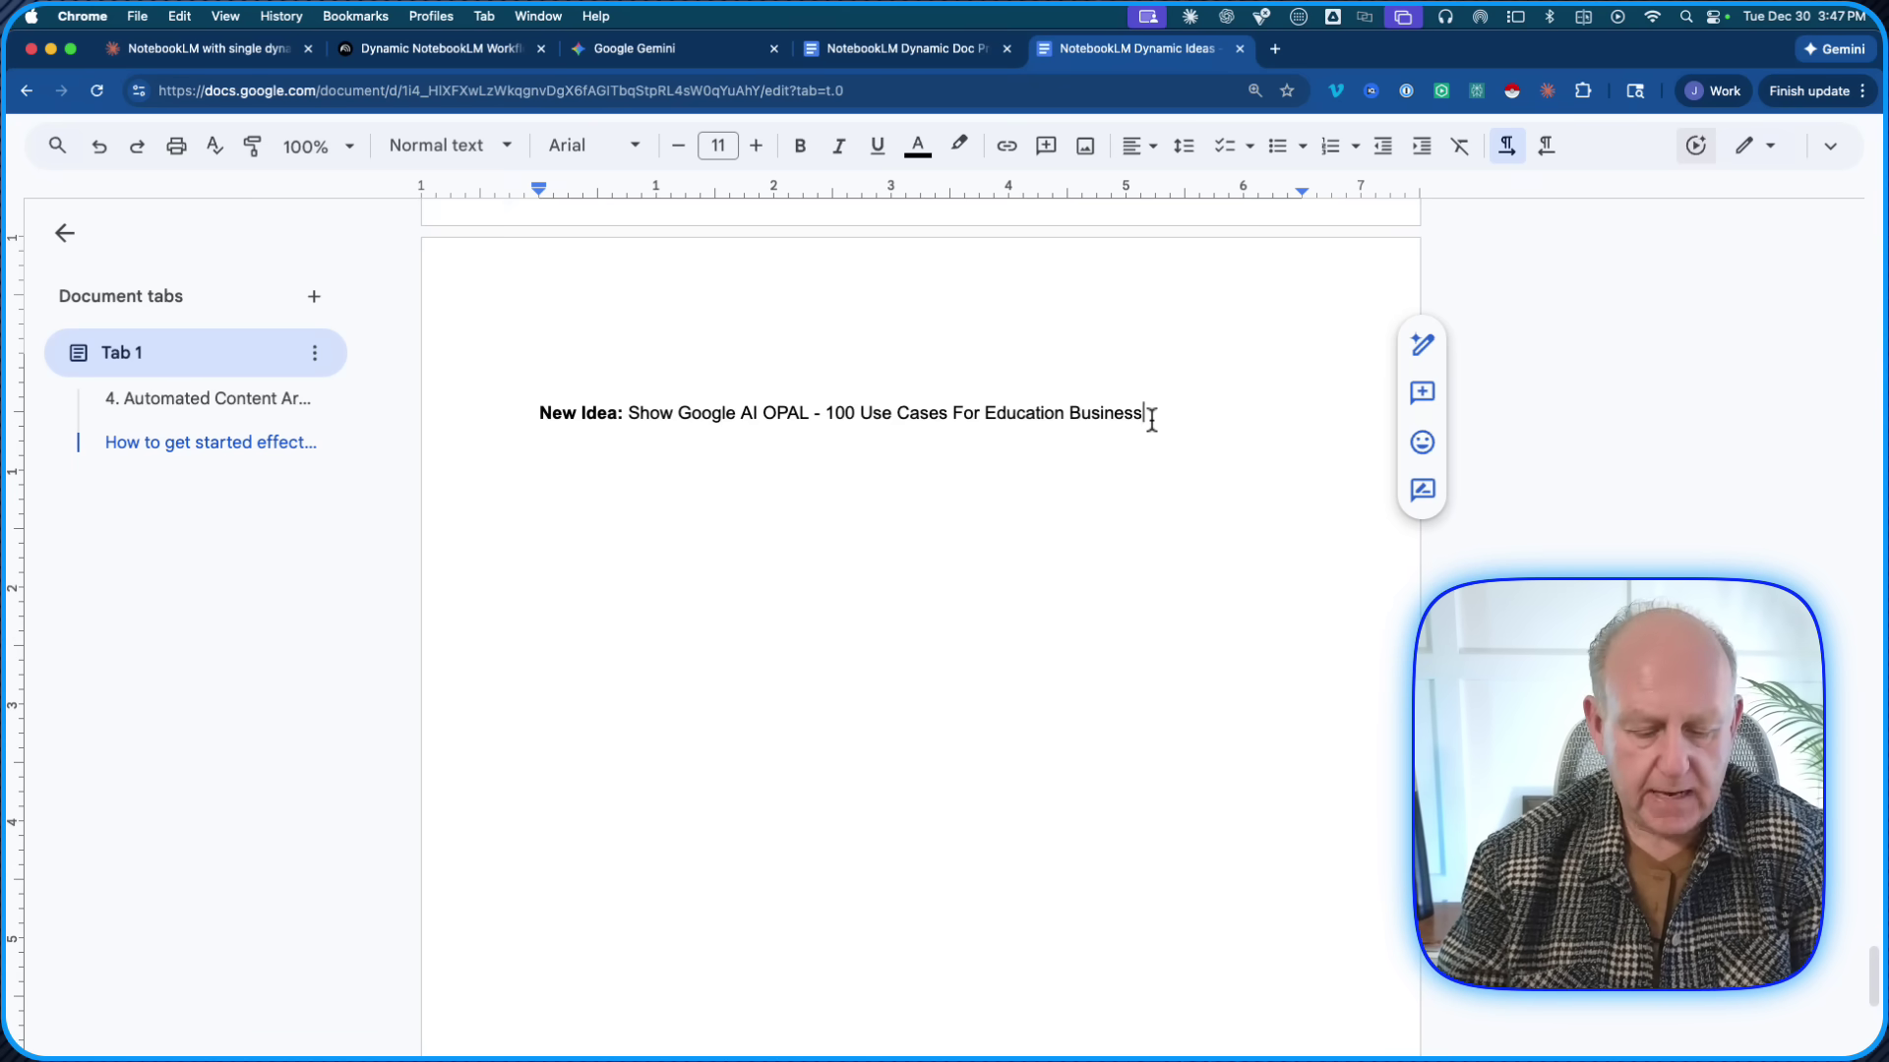
{"action": "key", "text": "Return"}
{"action": "triple_click", "coordinate": [897, 413]}
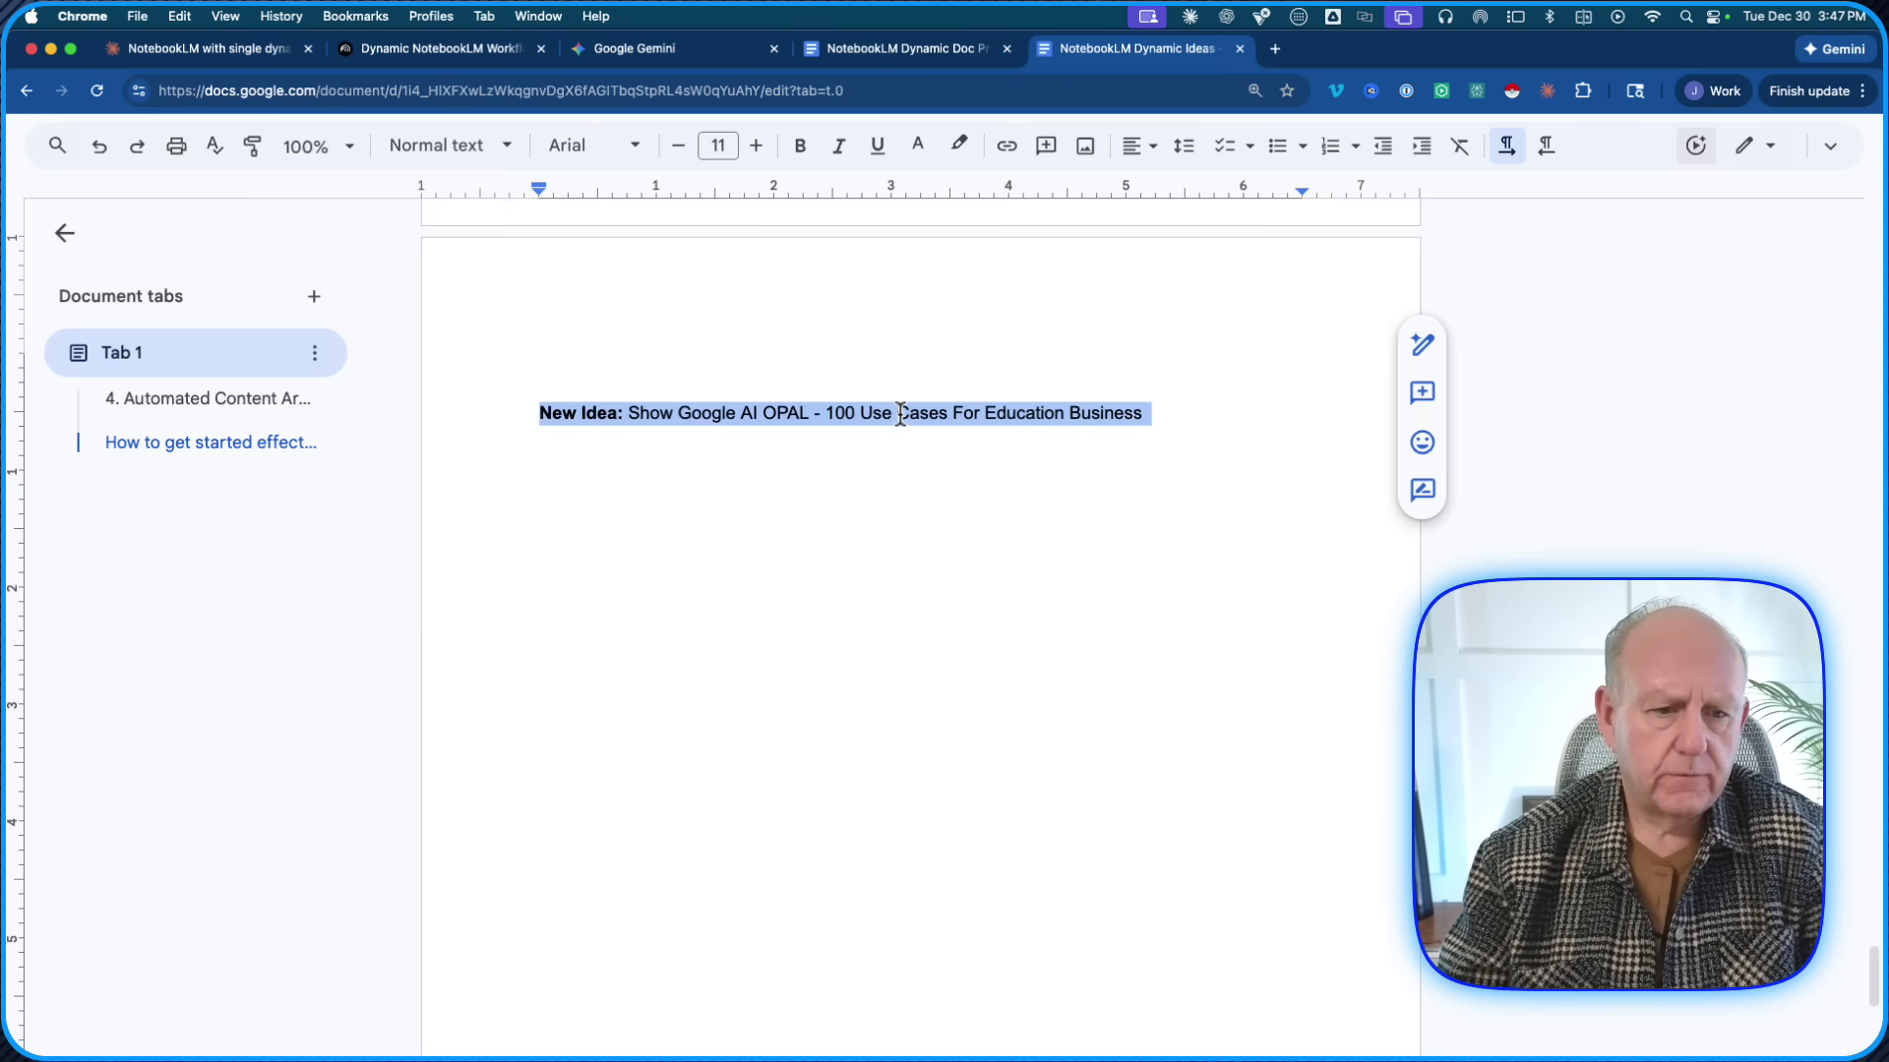
- Insert a blank line after 'motivational design' in the 5 Pieces of Adult Learning idea, then return to NotebookLM
{"action": "scroll", "coordinate": [900, 413], "scroll_direction": "up", "scroll_amount": 10}
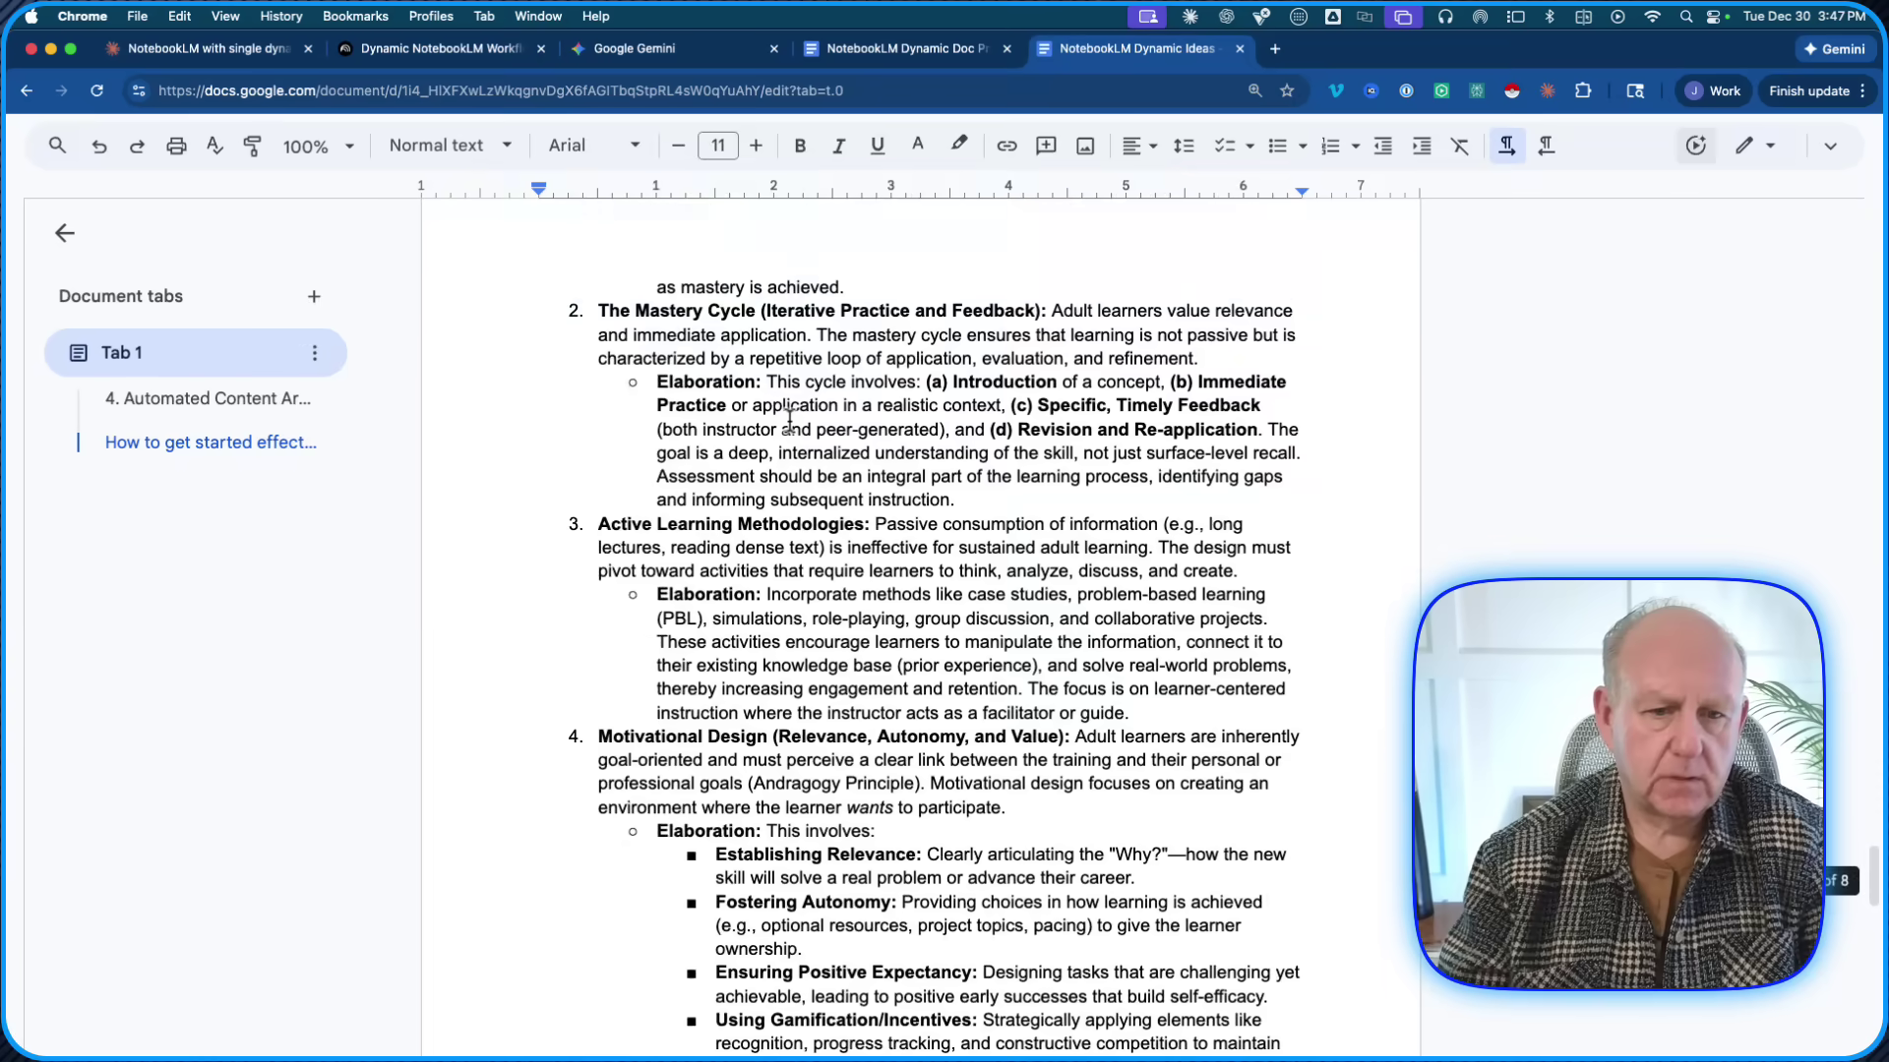
{"action": "scroll", "coordinate": [789, 418], "scroll_direction": "up", "scroll_amount": 8}
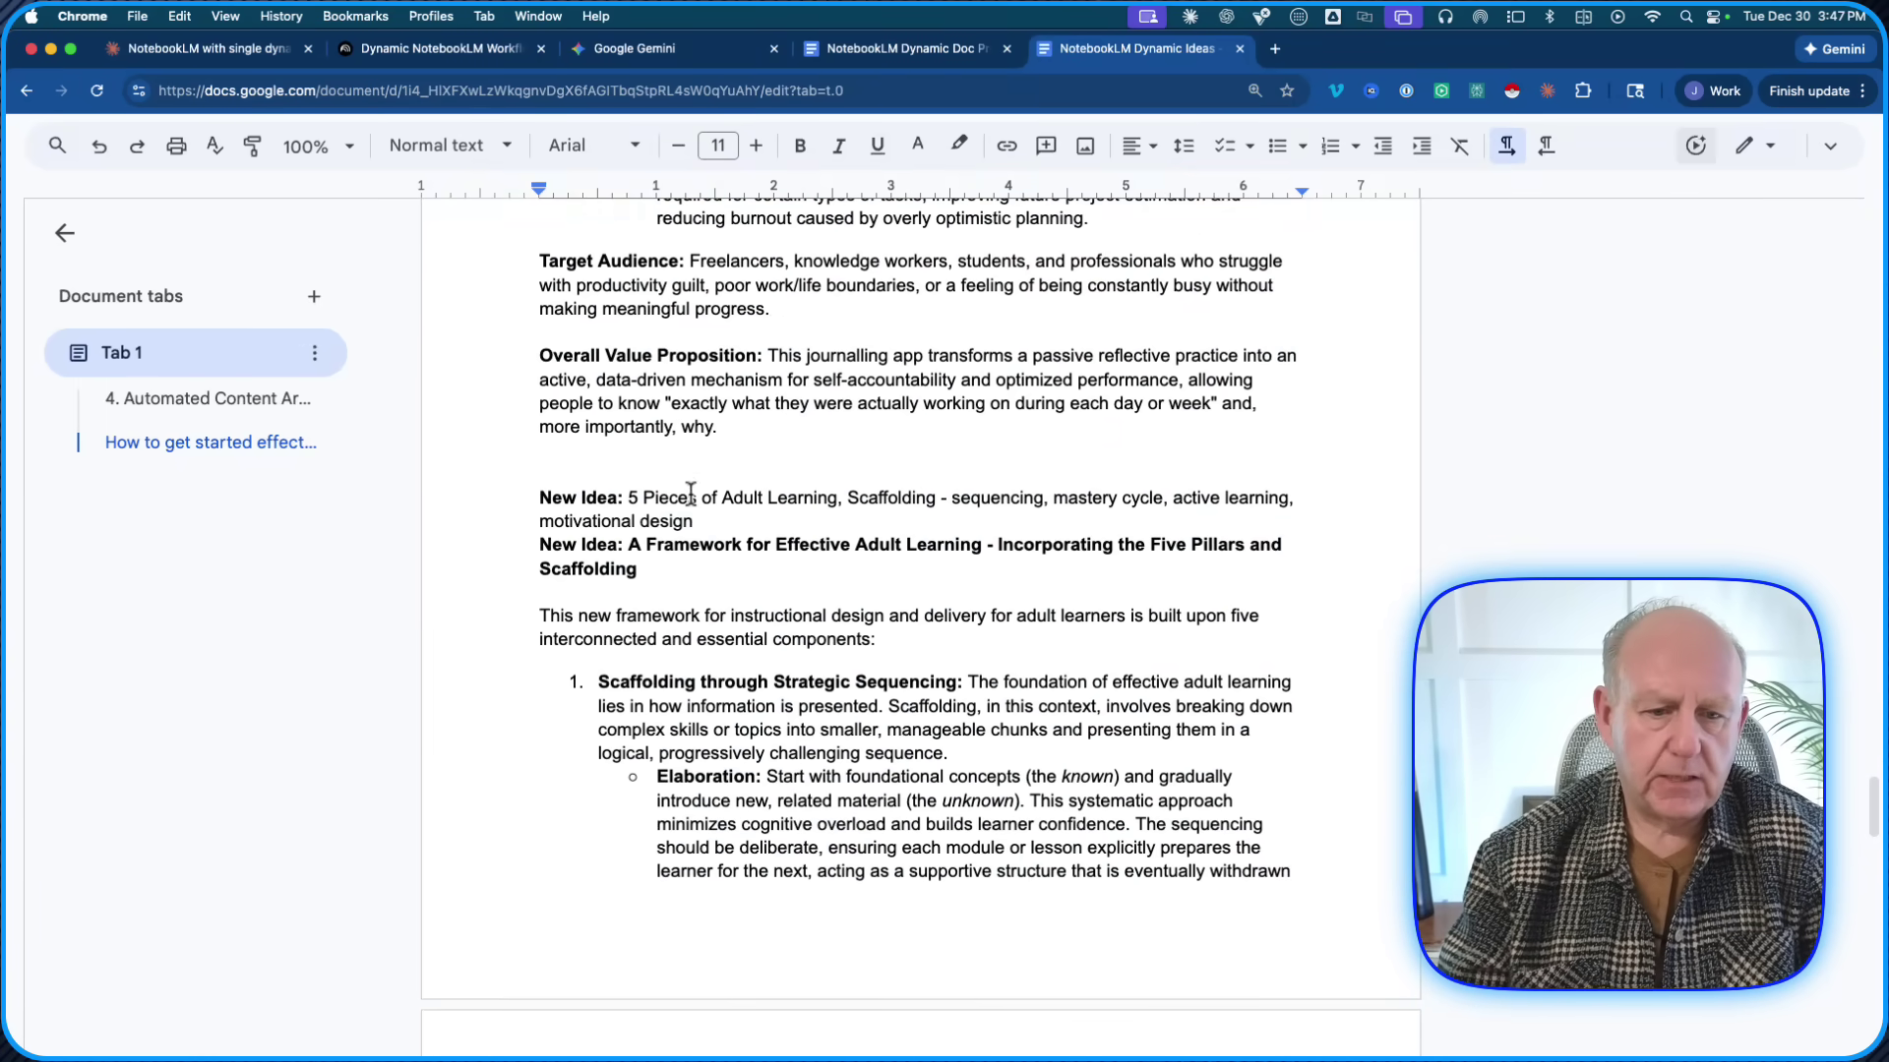
{"action": "left_click", "coordinate": [716, 523]}
{"action": "key", "text": "Return"}
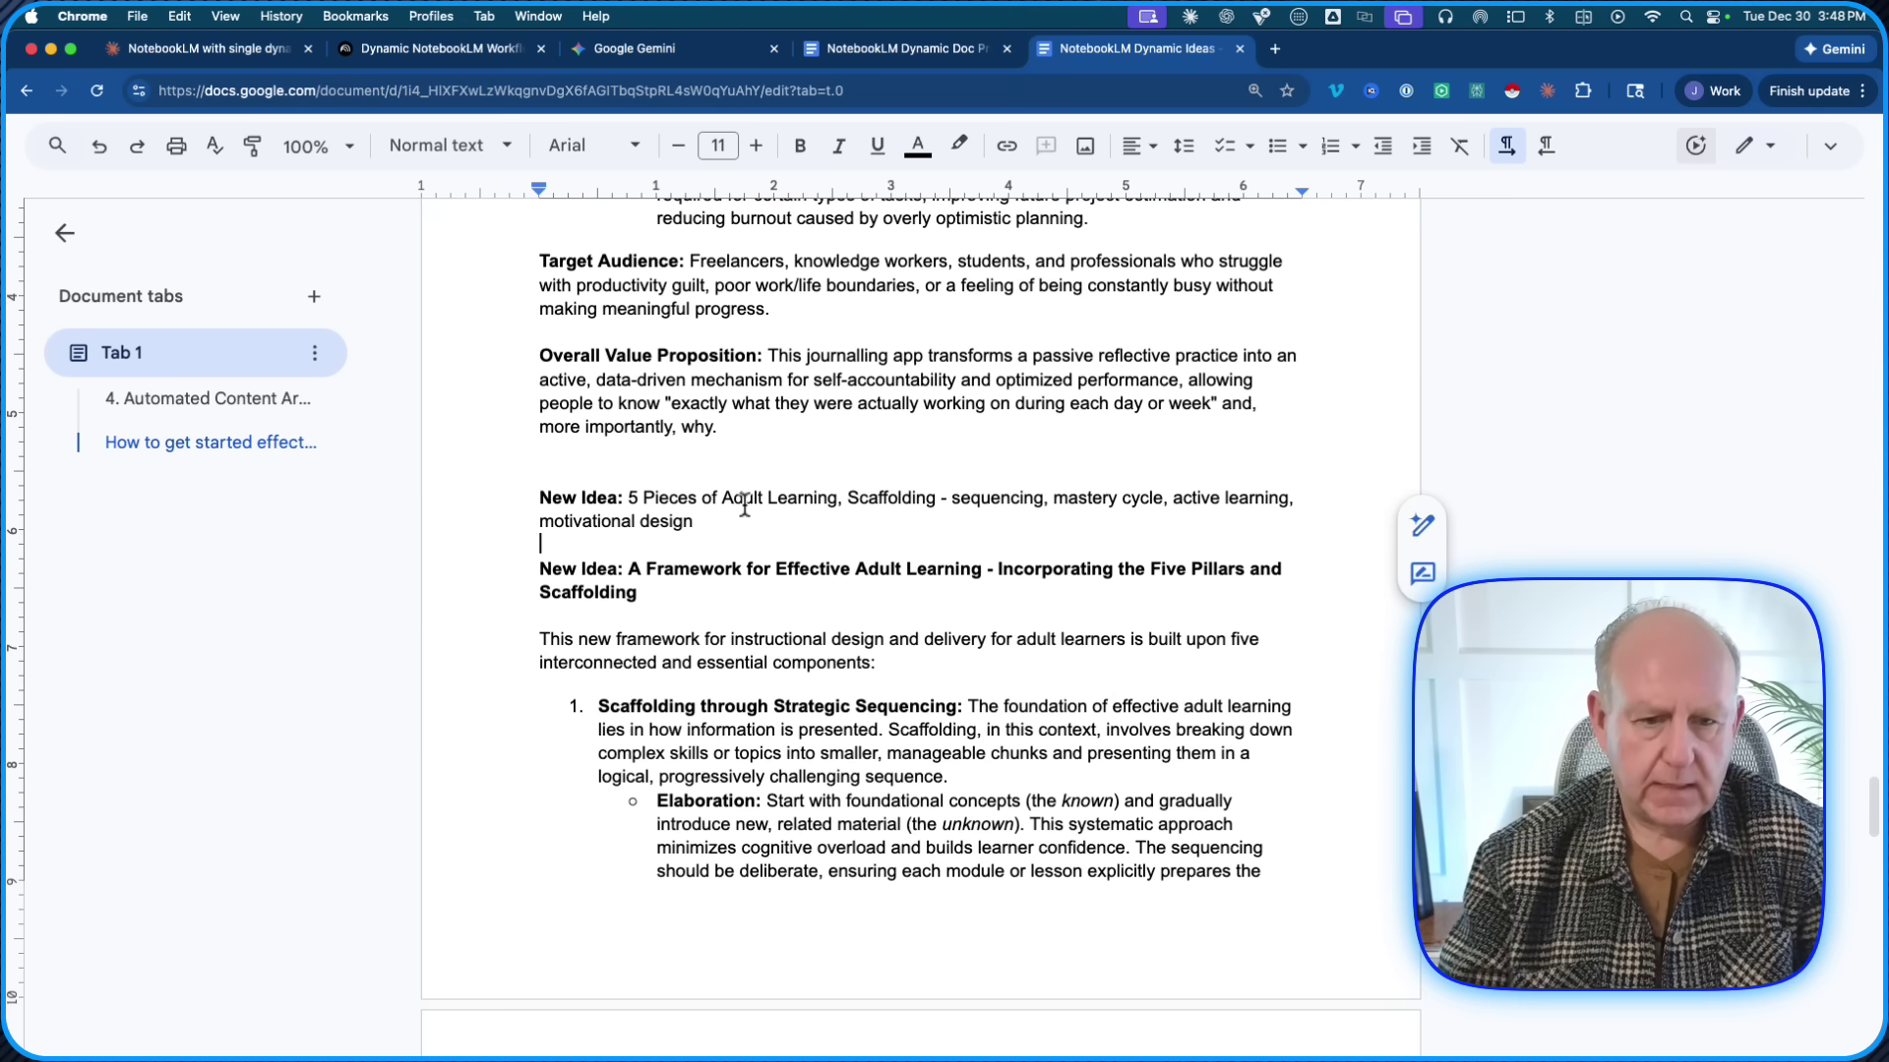
{"action": "triple_click", "coordinate": [720, 502]}
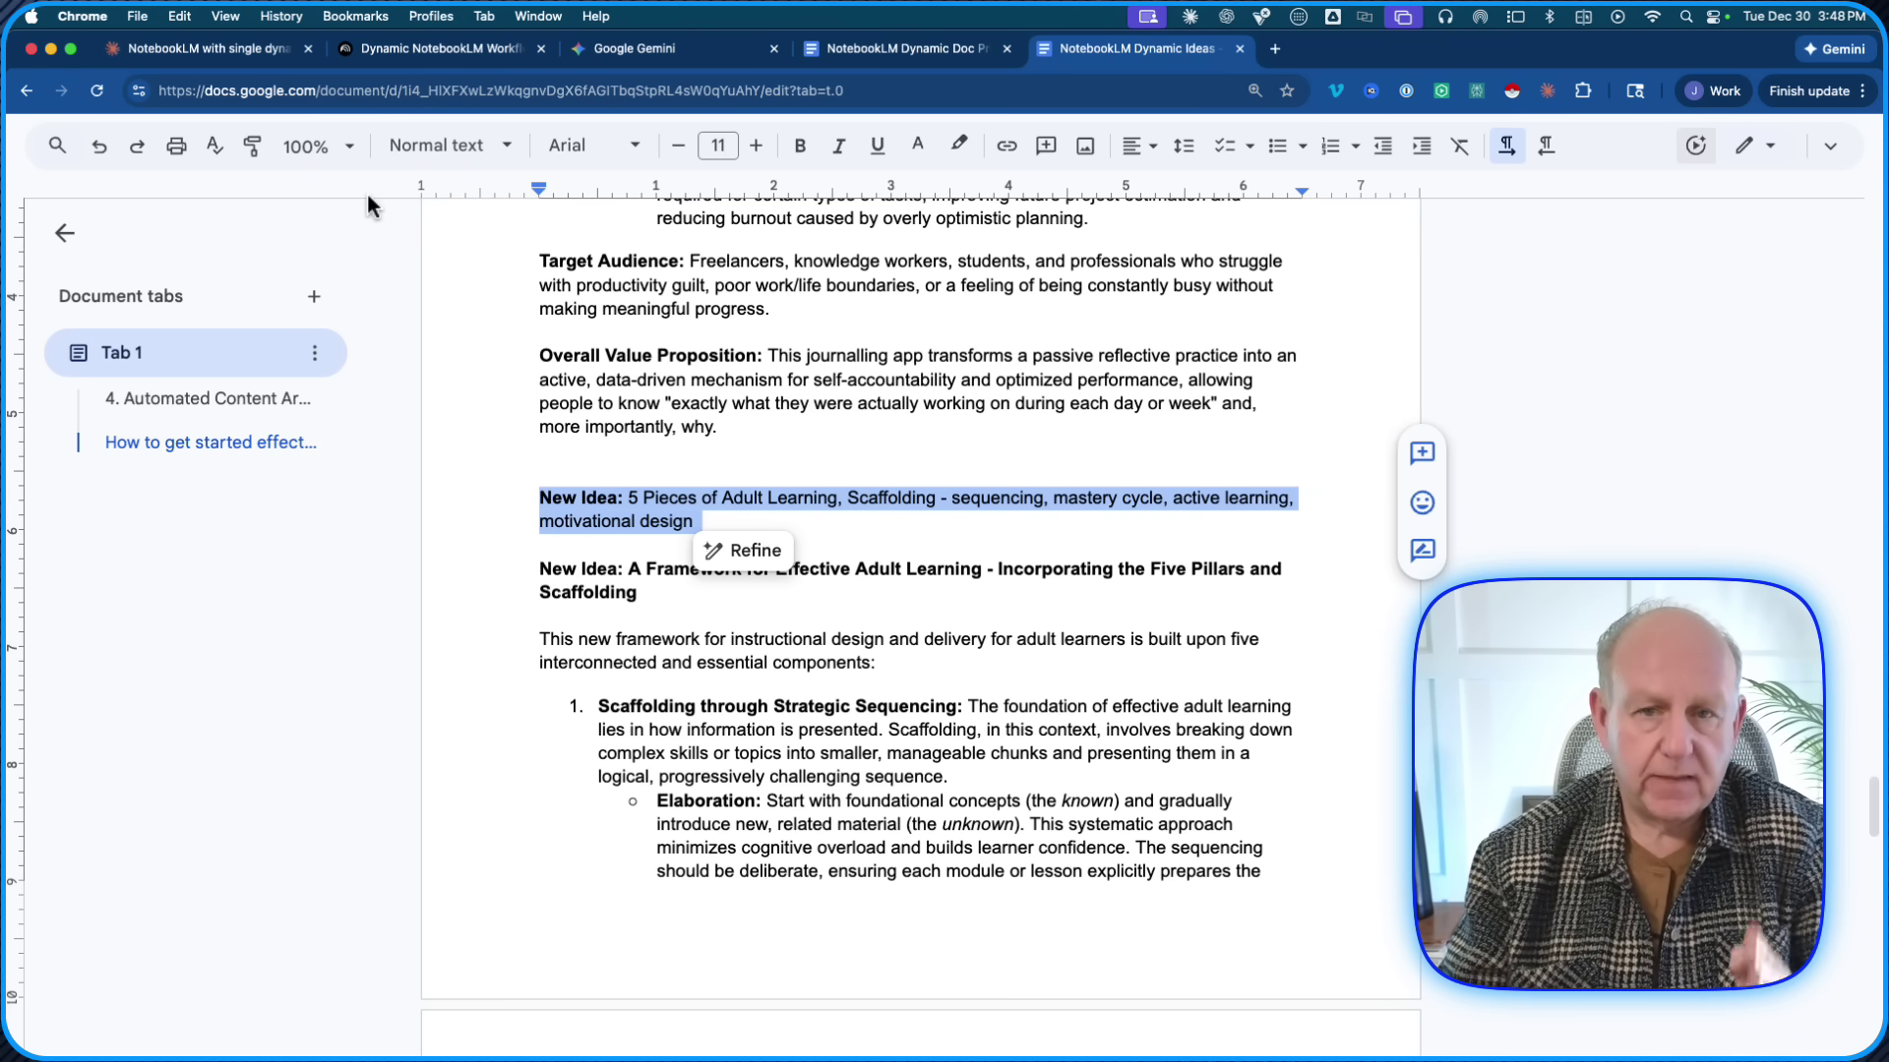
{"action": "left_click", "coordinate": [397, 49]}
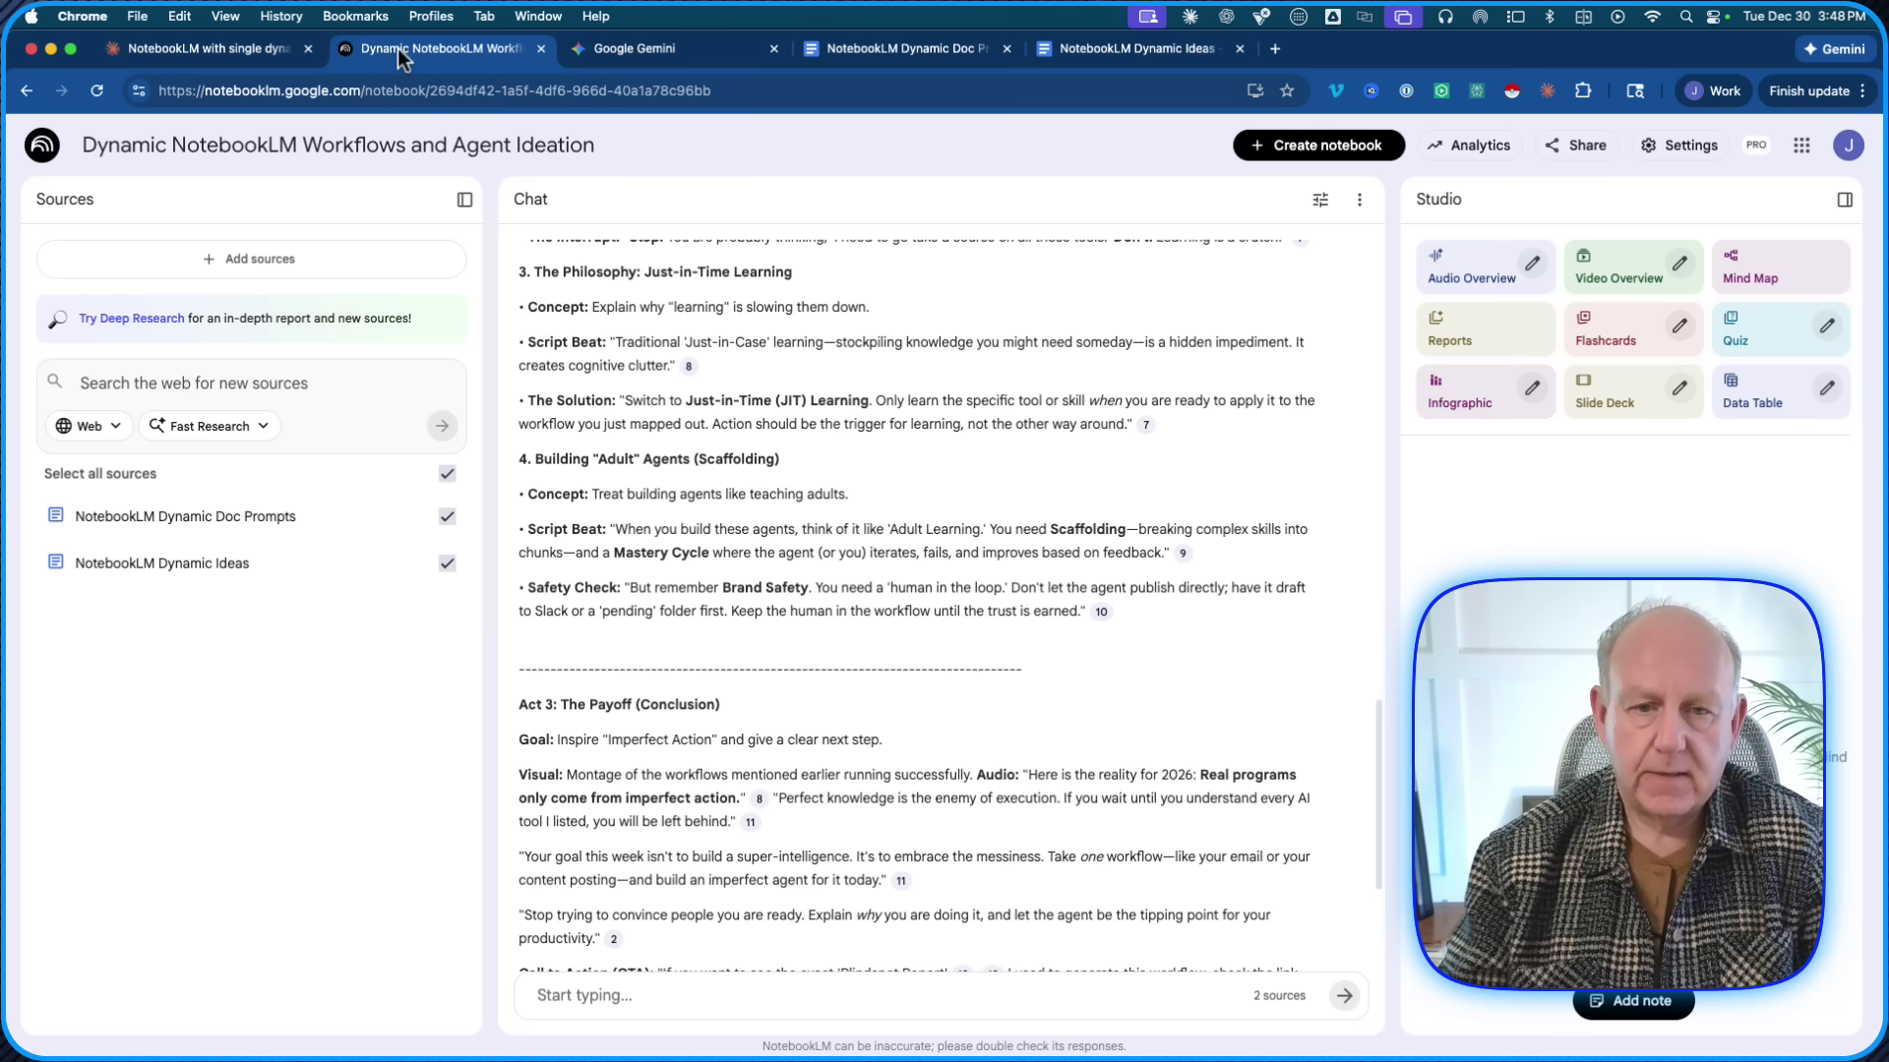
{"action": "left_click", "coordinate": [251, 260]}
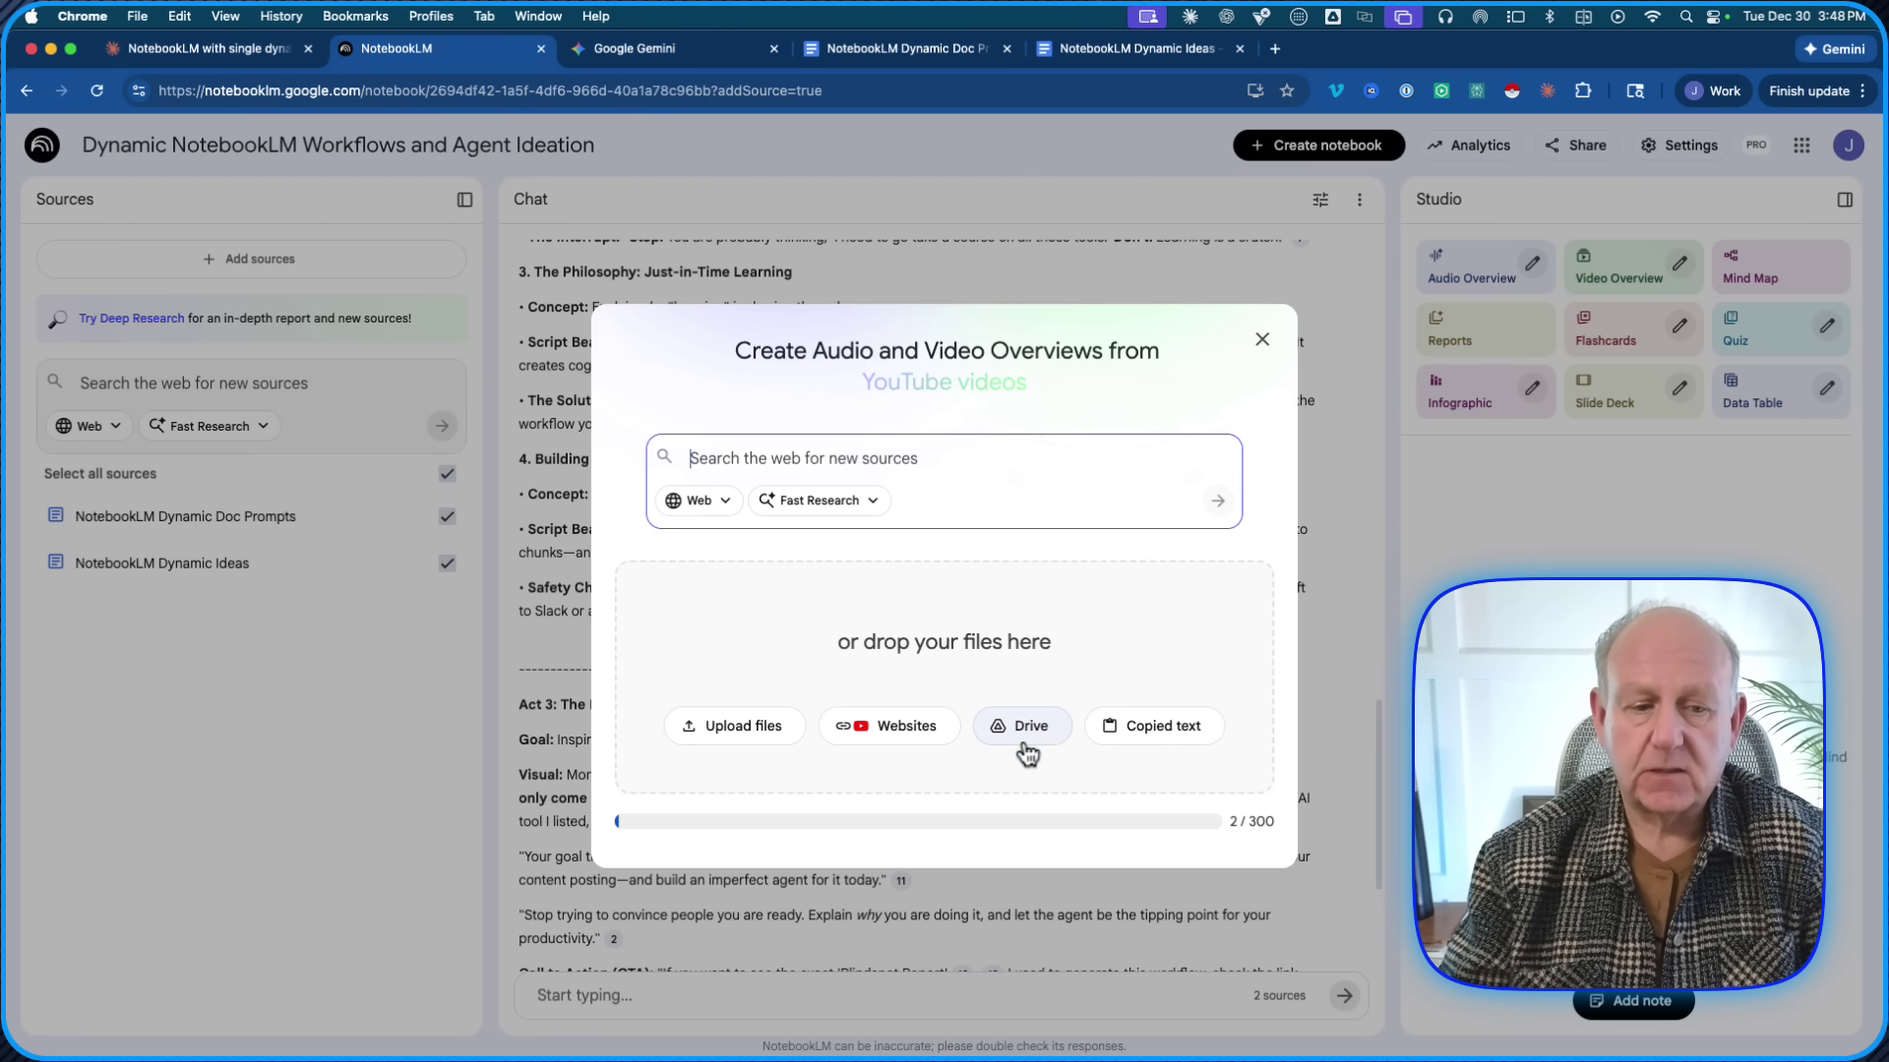
{"action": "left_click", "coordinate": [1266, 339]}
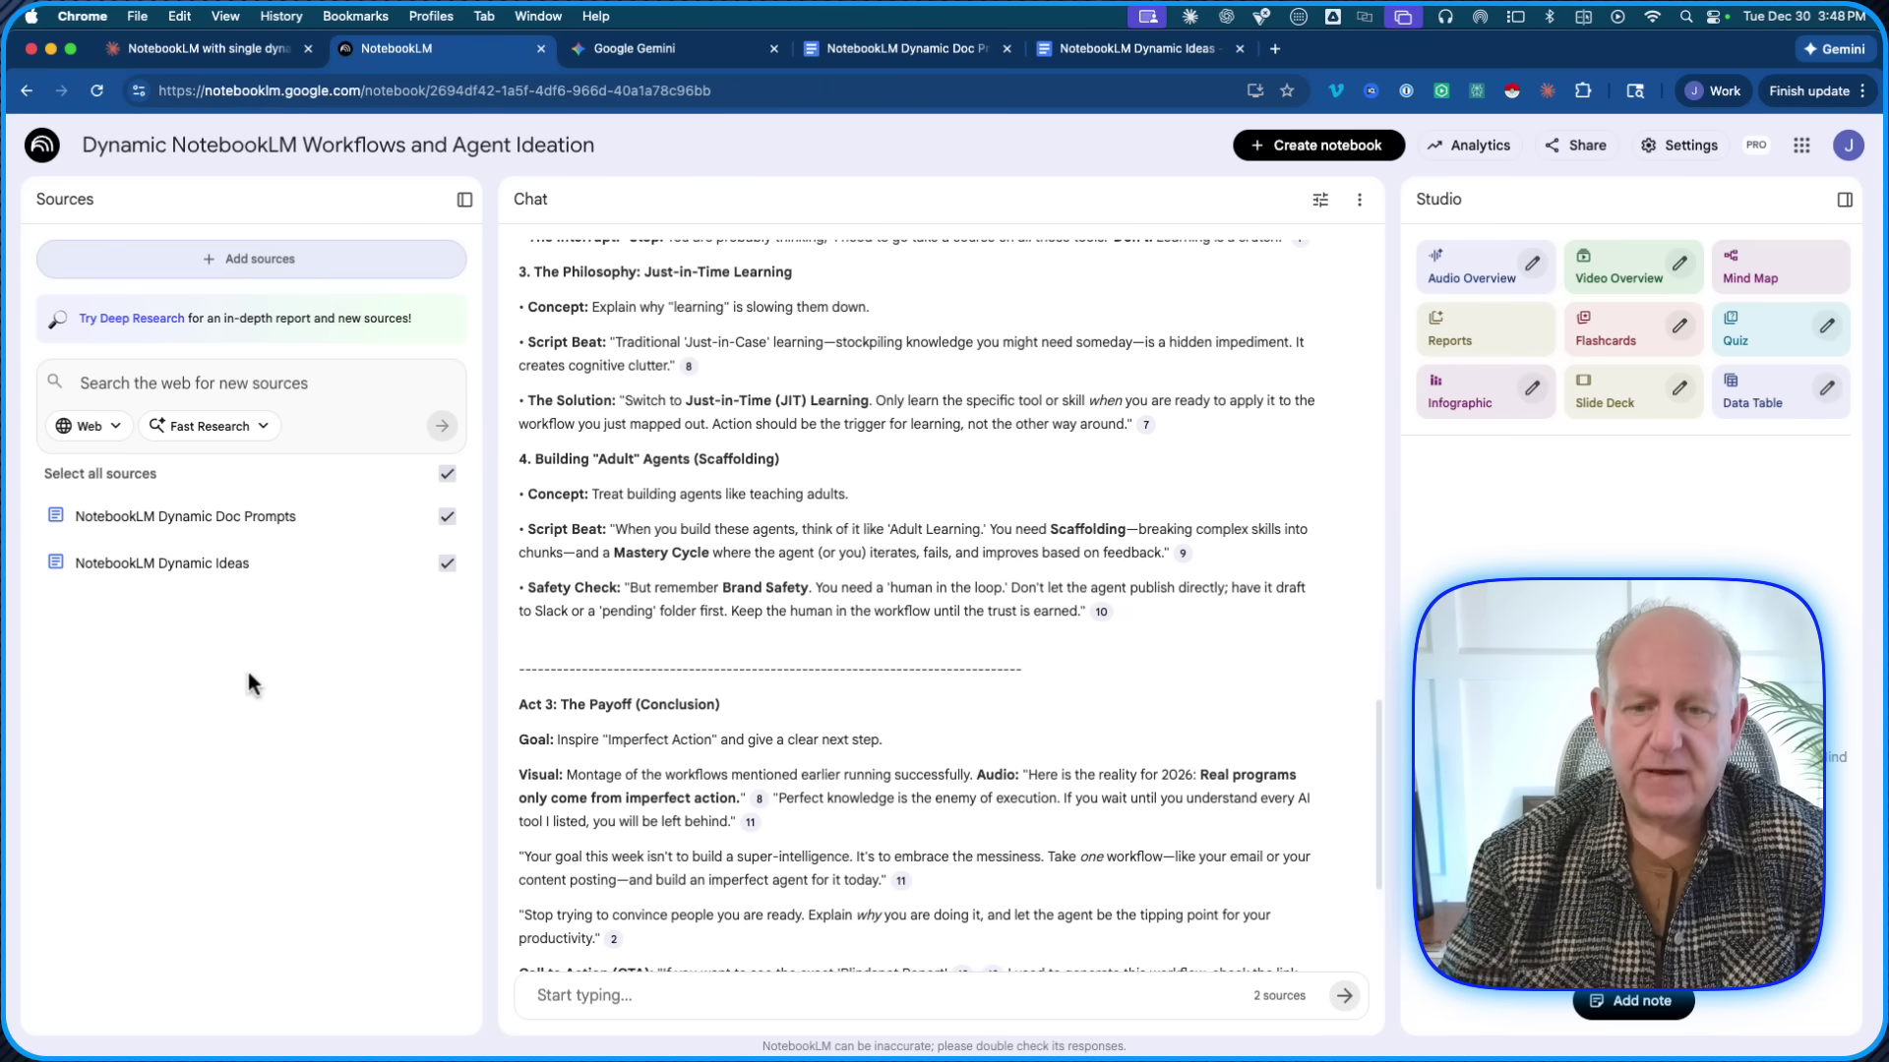
- View the NotebookLM Dynamic Ideas source, then switch to the NotebookLM Dynamic Doc Prompts document
{"action": "left_click", "coordinate": [150, 564]}
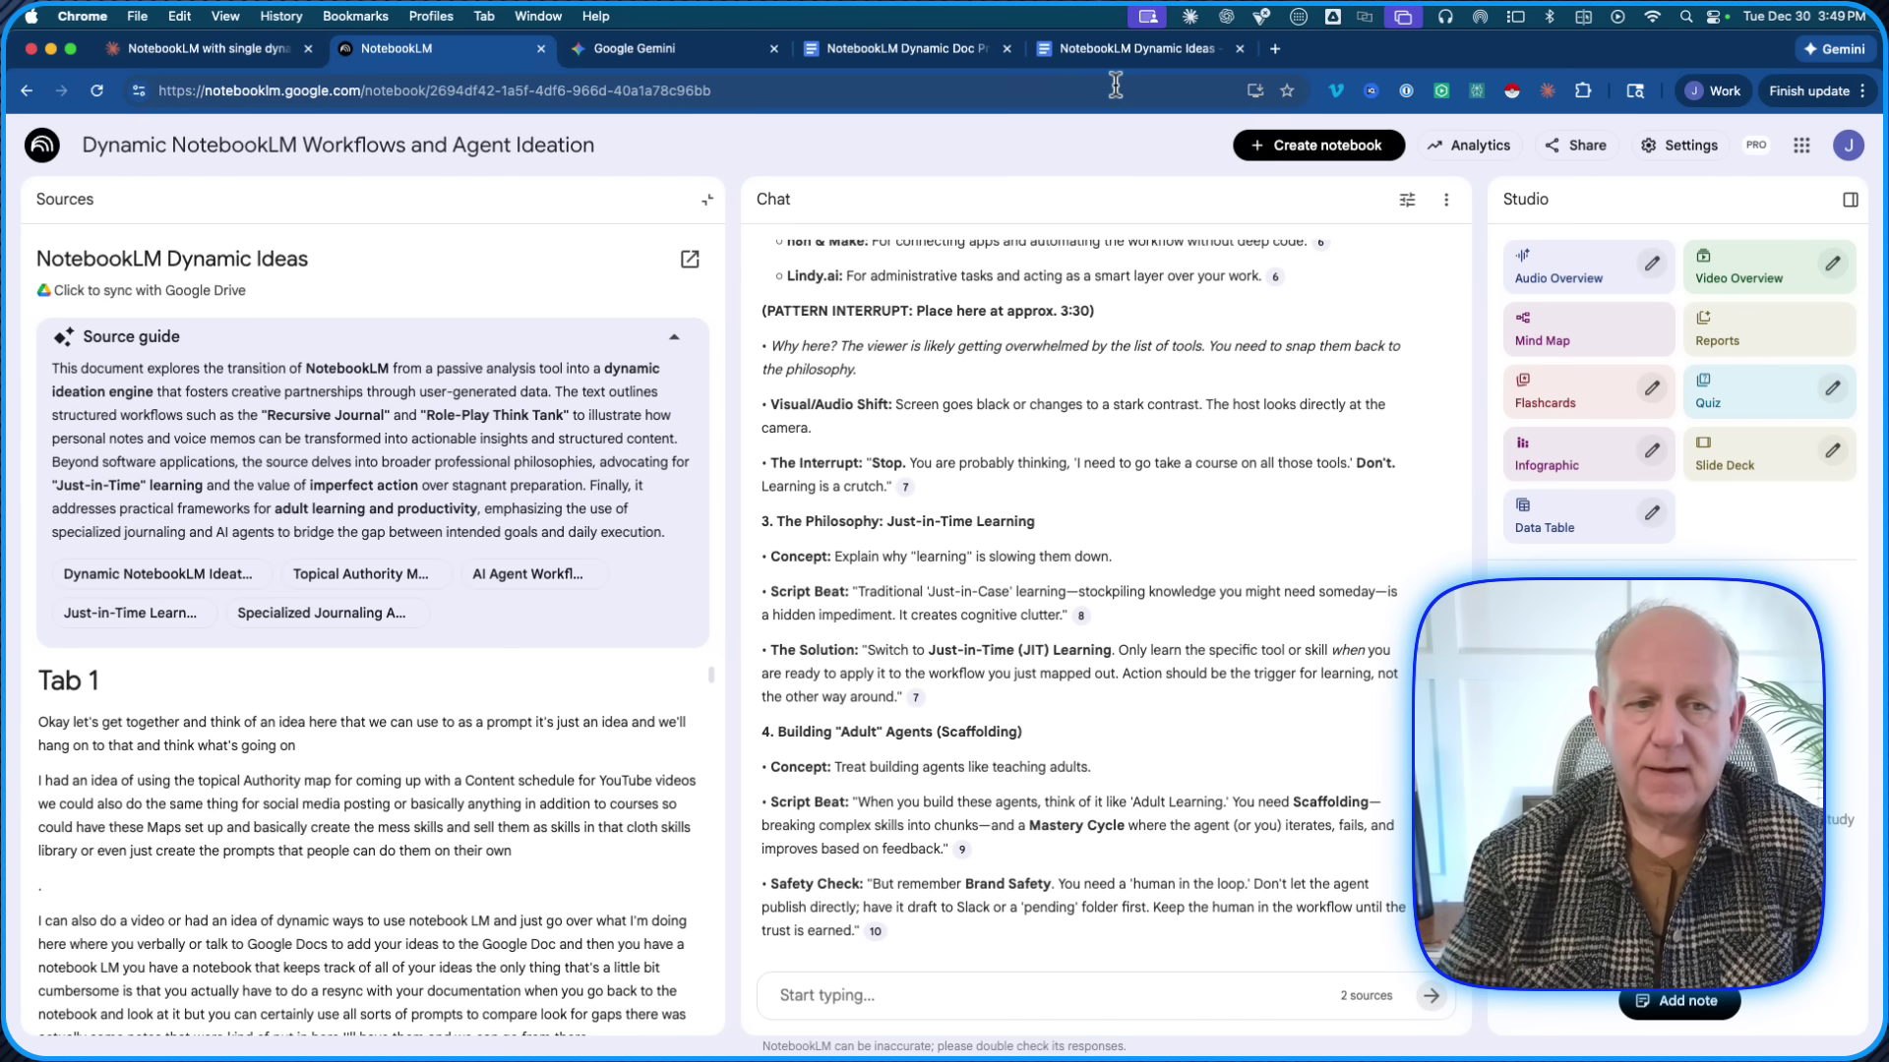
{"action": "left_click", "coordinate": [919, 57]}
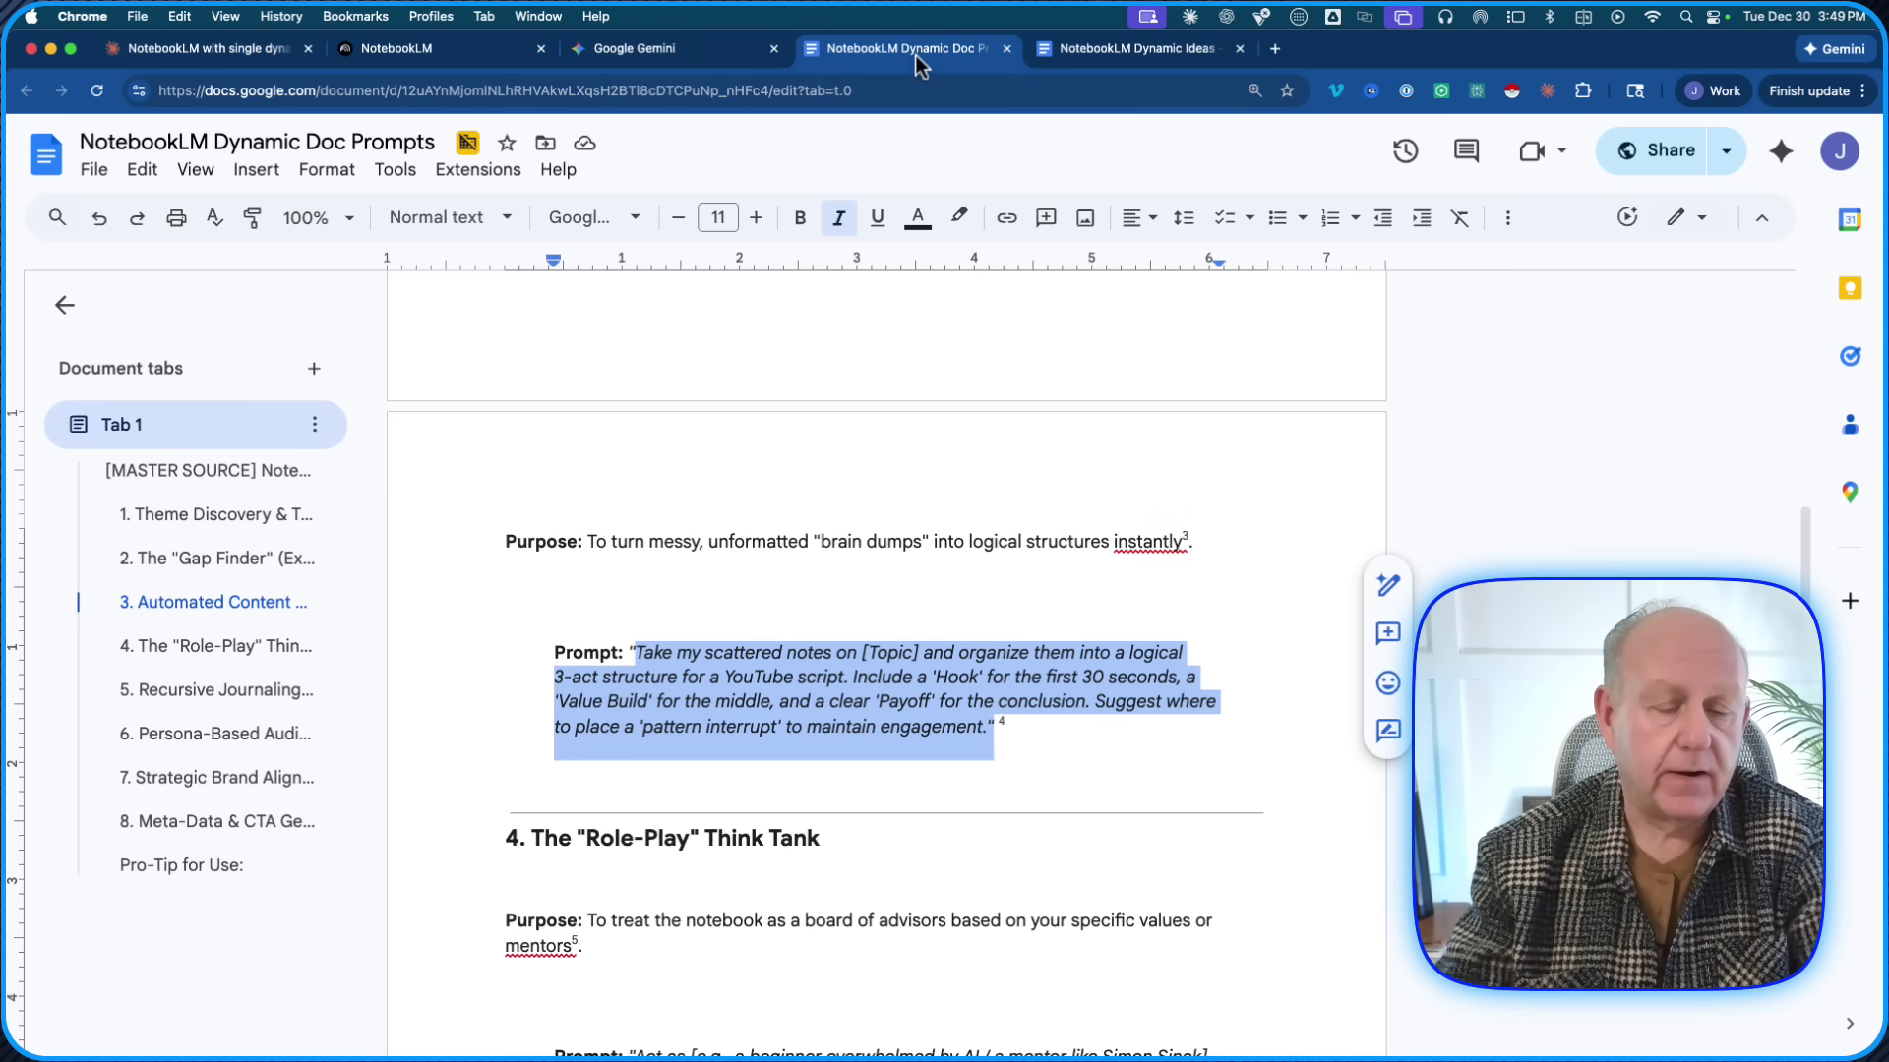
- Read through the 3-act YouTube script prompt, then go back to the Dynamic NotebookLM Workflows notebook
{"action": "scroll", "coordinate": [947, 423], "scroll_direction": "down", "scroll_amount": 3}
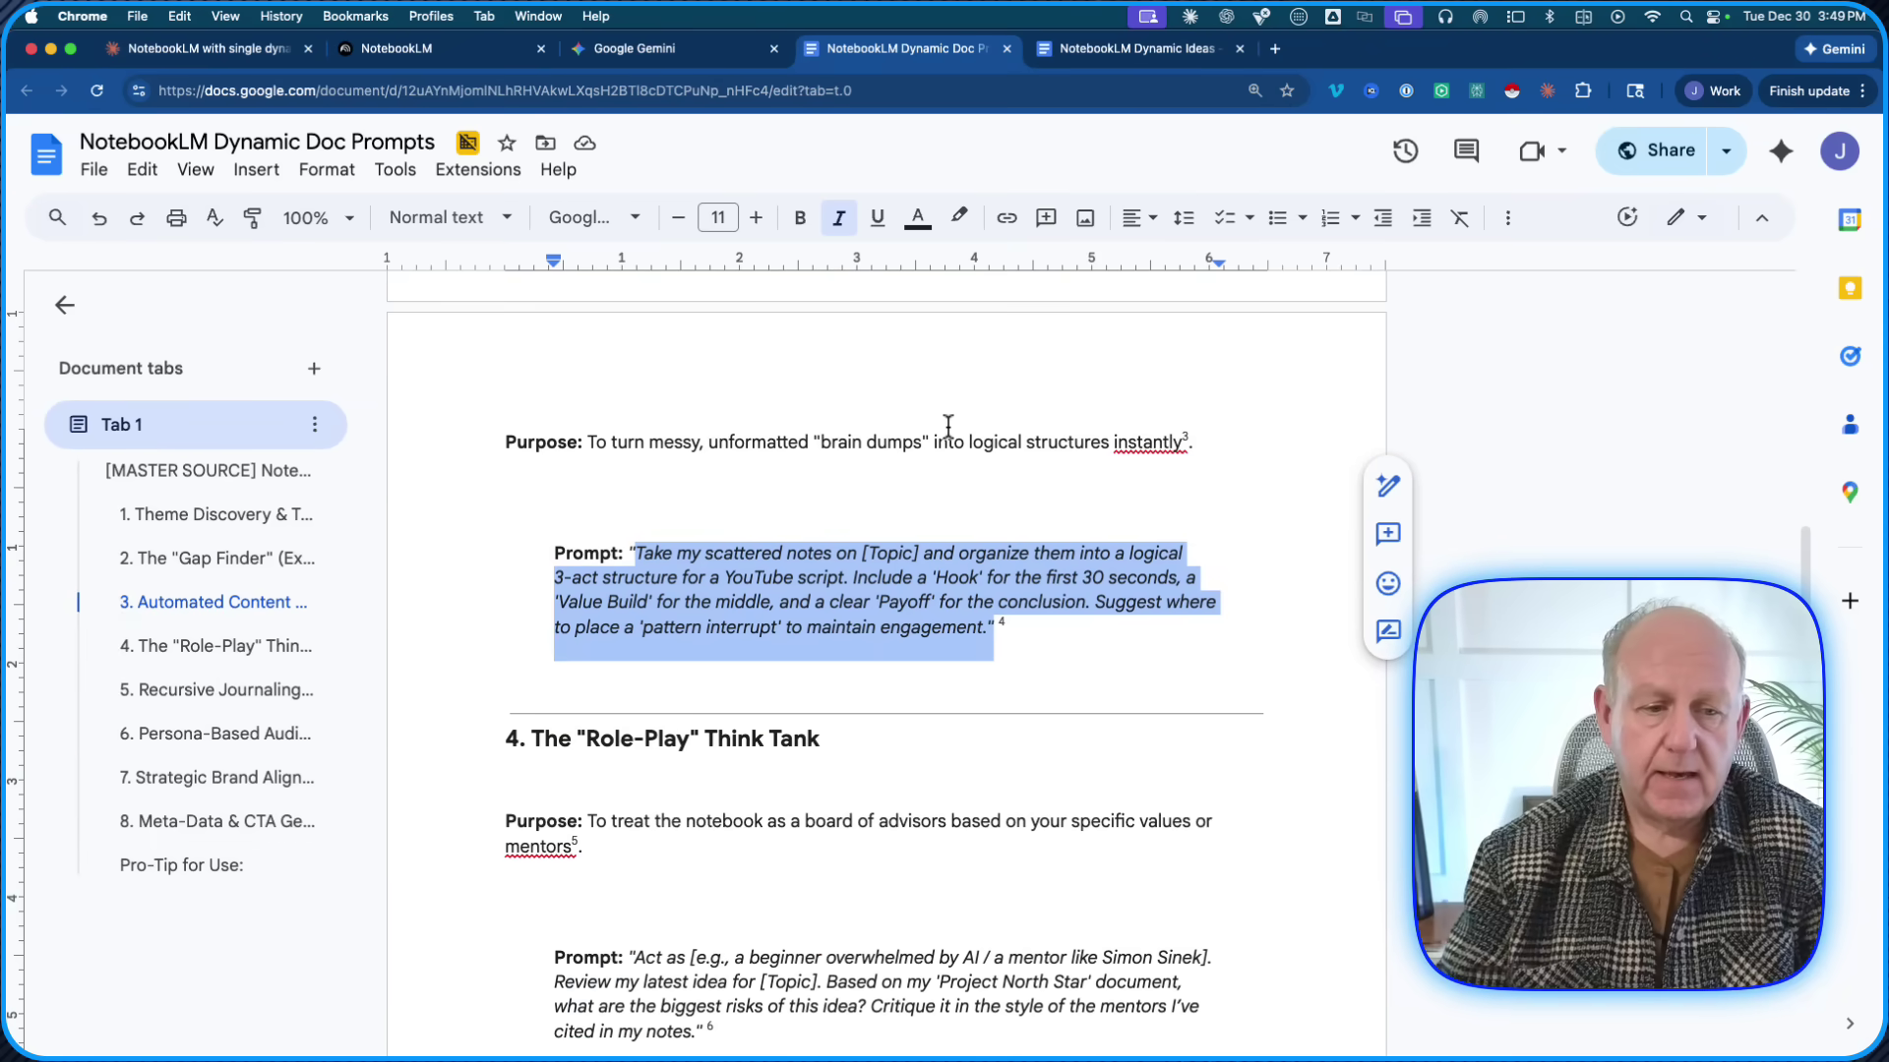
{"action": "scroll", "coordinate": [947, 427], "scroll_direction": "down", "scroll_amount": 1}
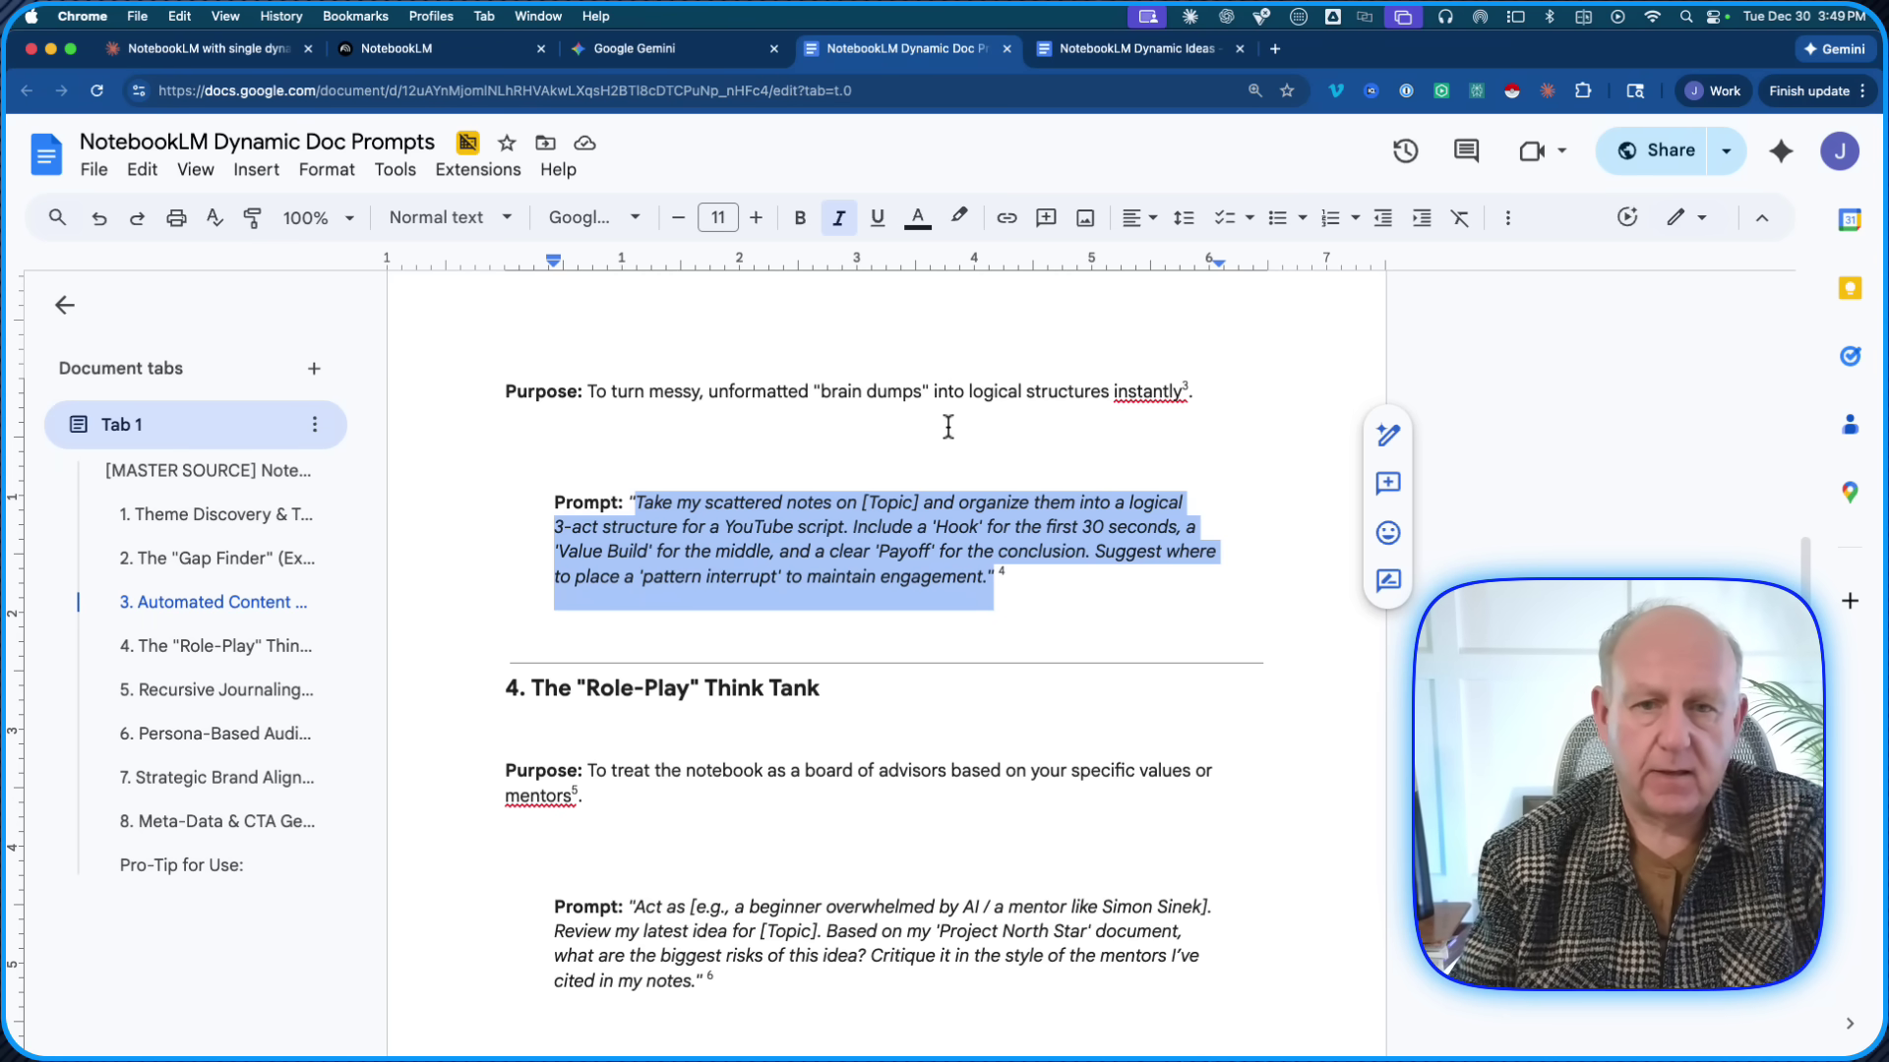
{"action": "left_click", "coordinate": [396, 59]}
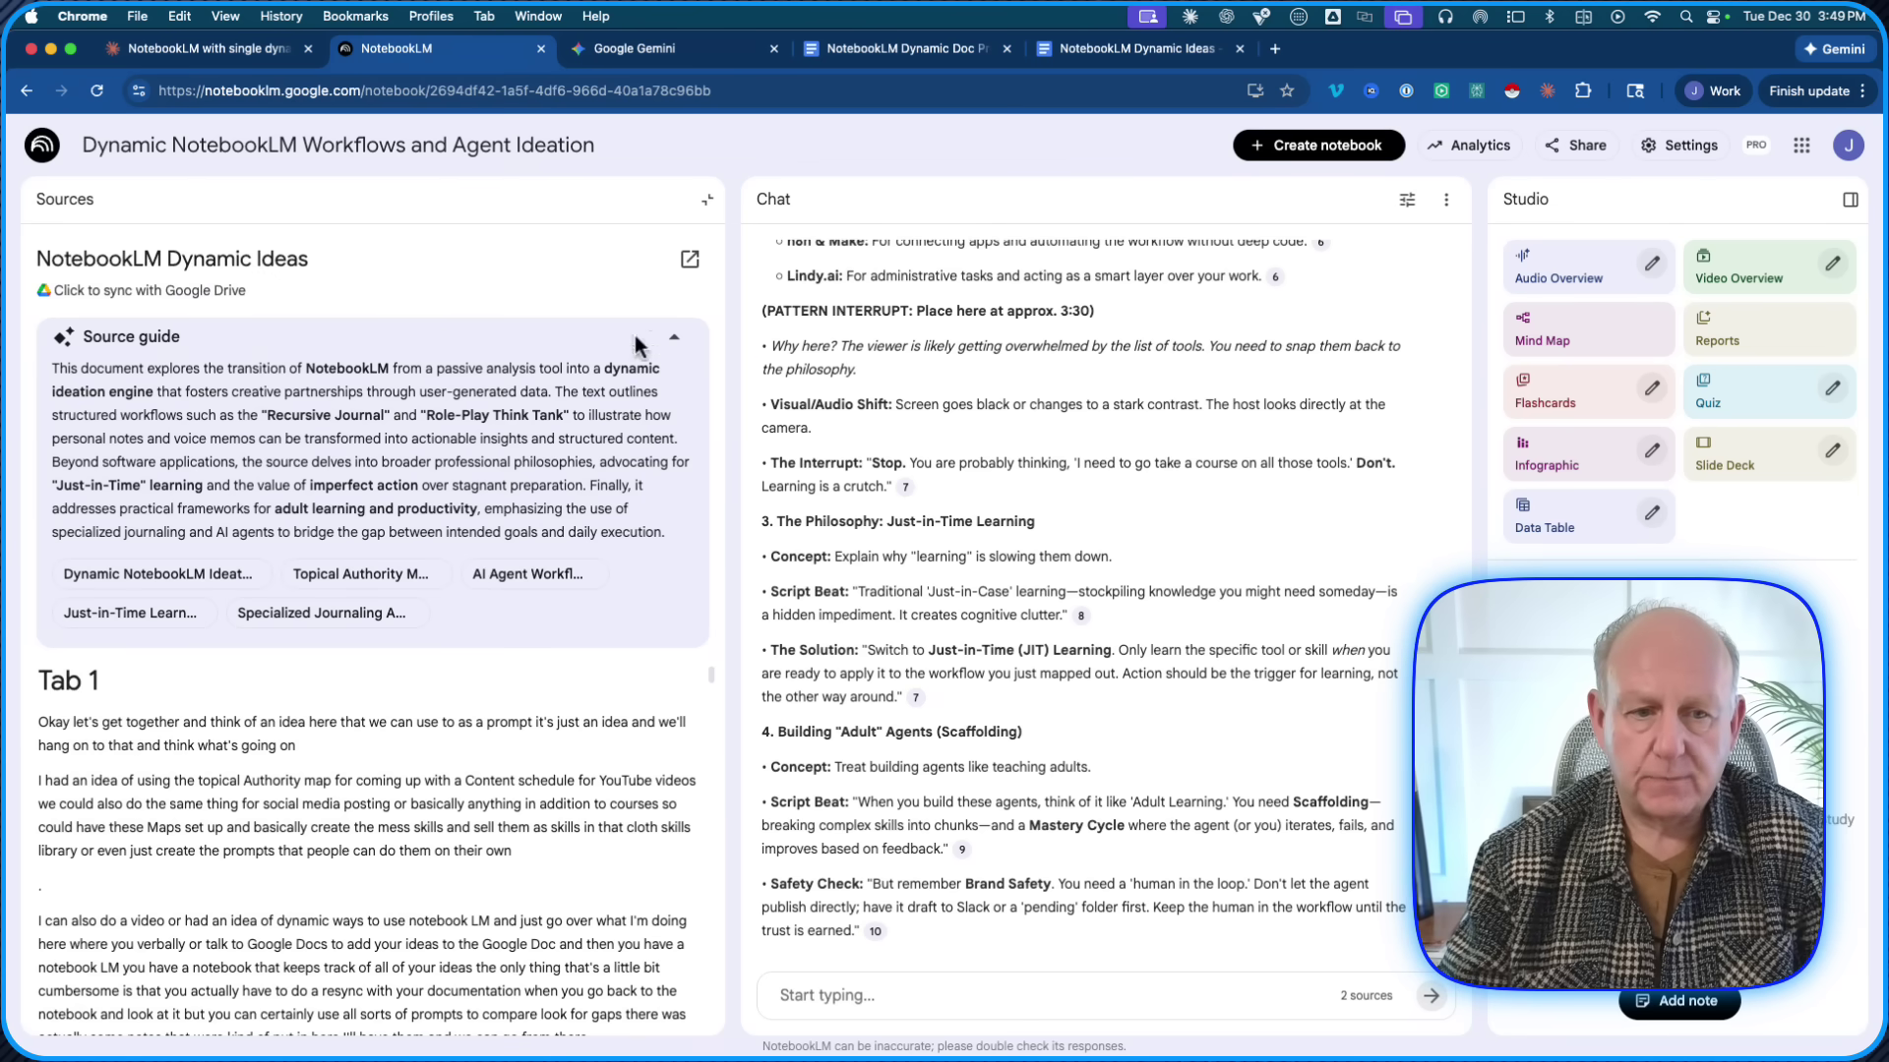
- Close the source view to show the sources list and reveal the chat's 'Delete chat history' option
{"action": "left_click", "coordinate": [707, 199]}
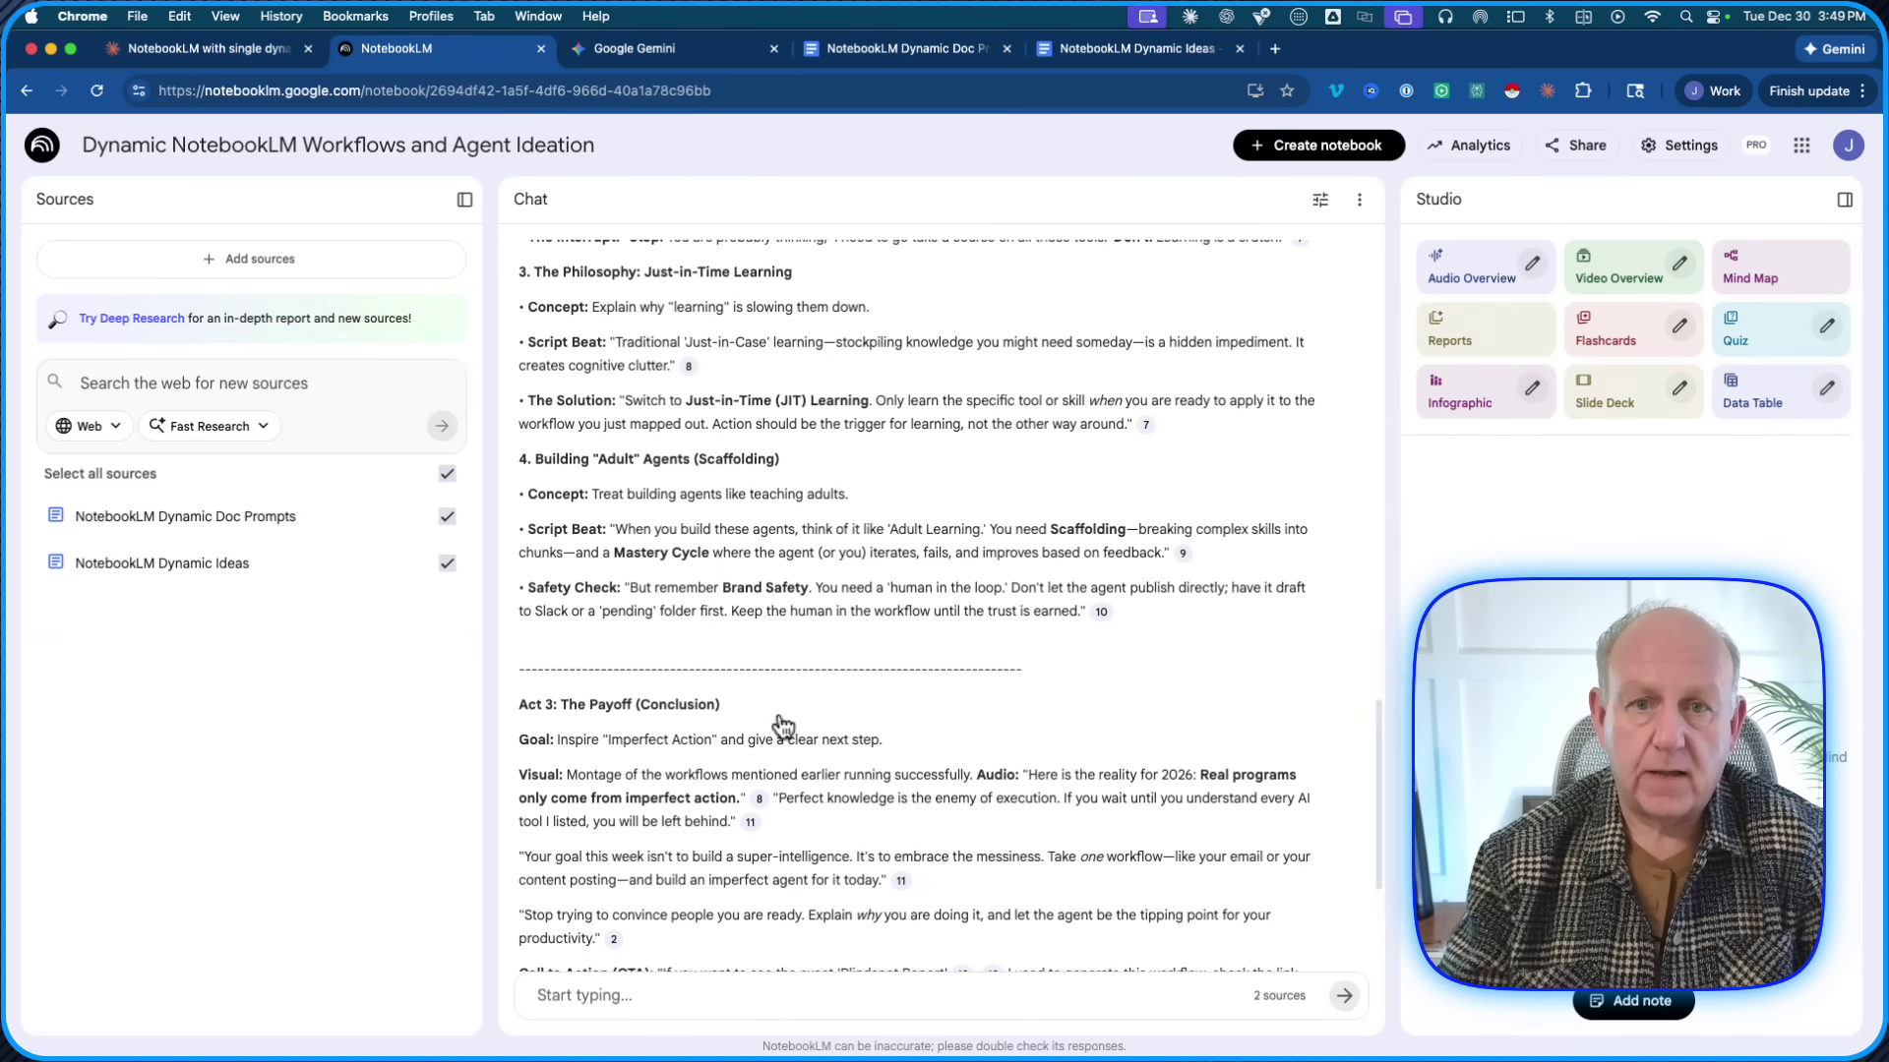
{"action": "scroll", "coordinate": [783, 726], "scroll_direction": "down", "scroll_amount": 2}
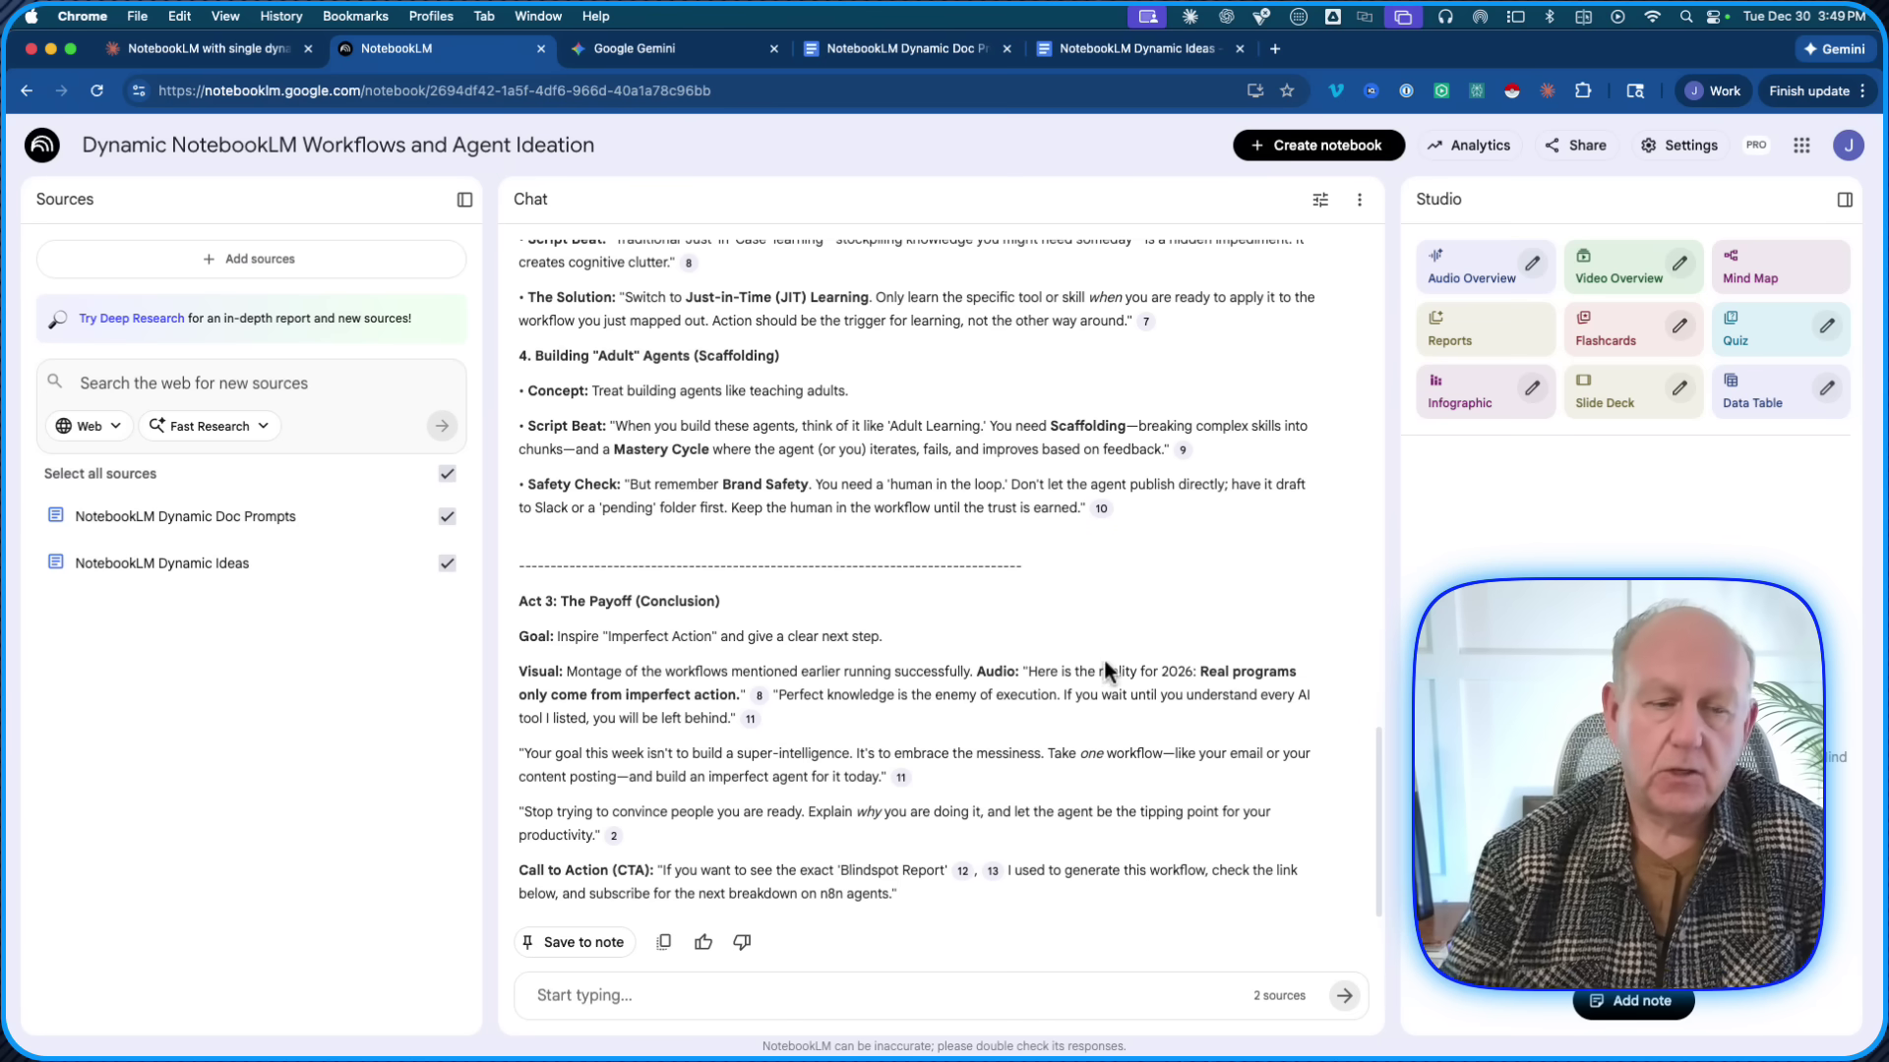
{"action": "left_click", "coordinate": [1358, 201]}
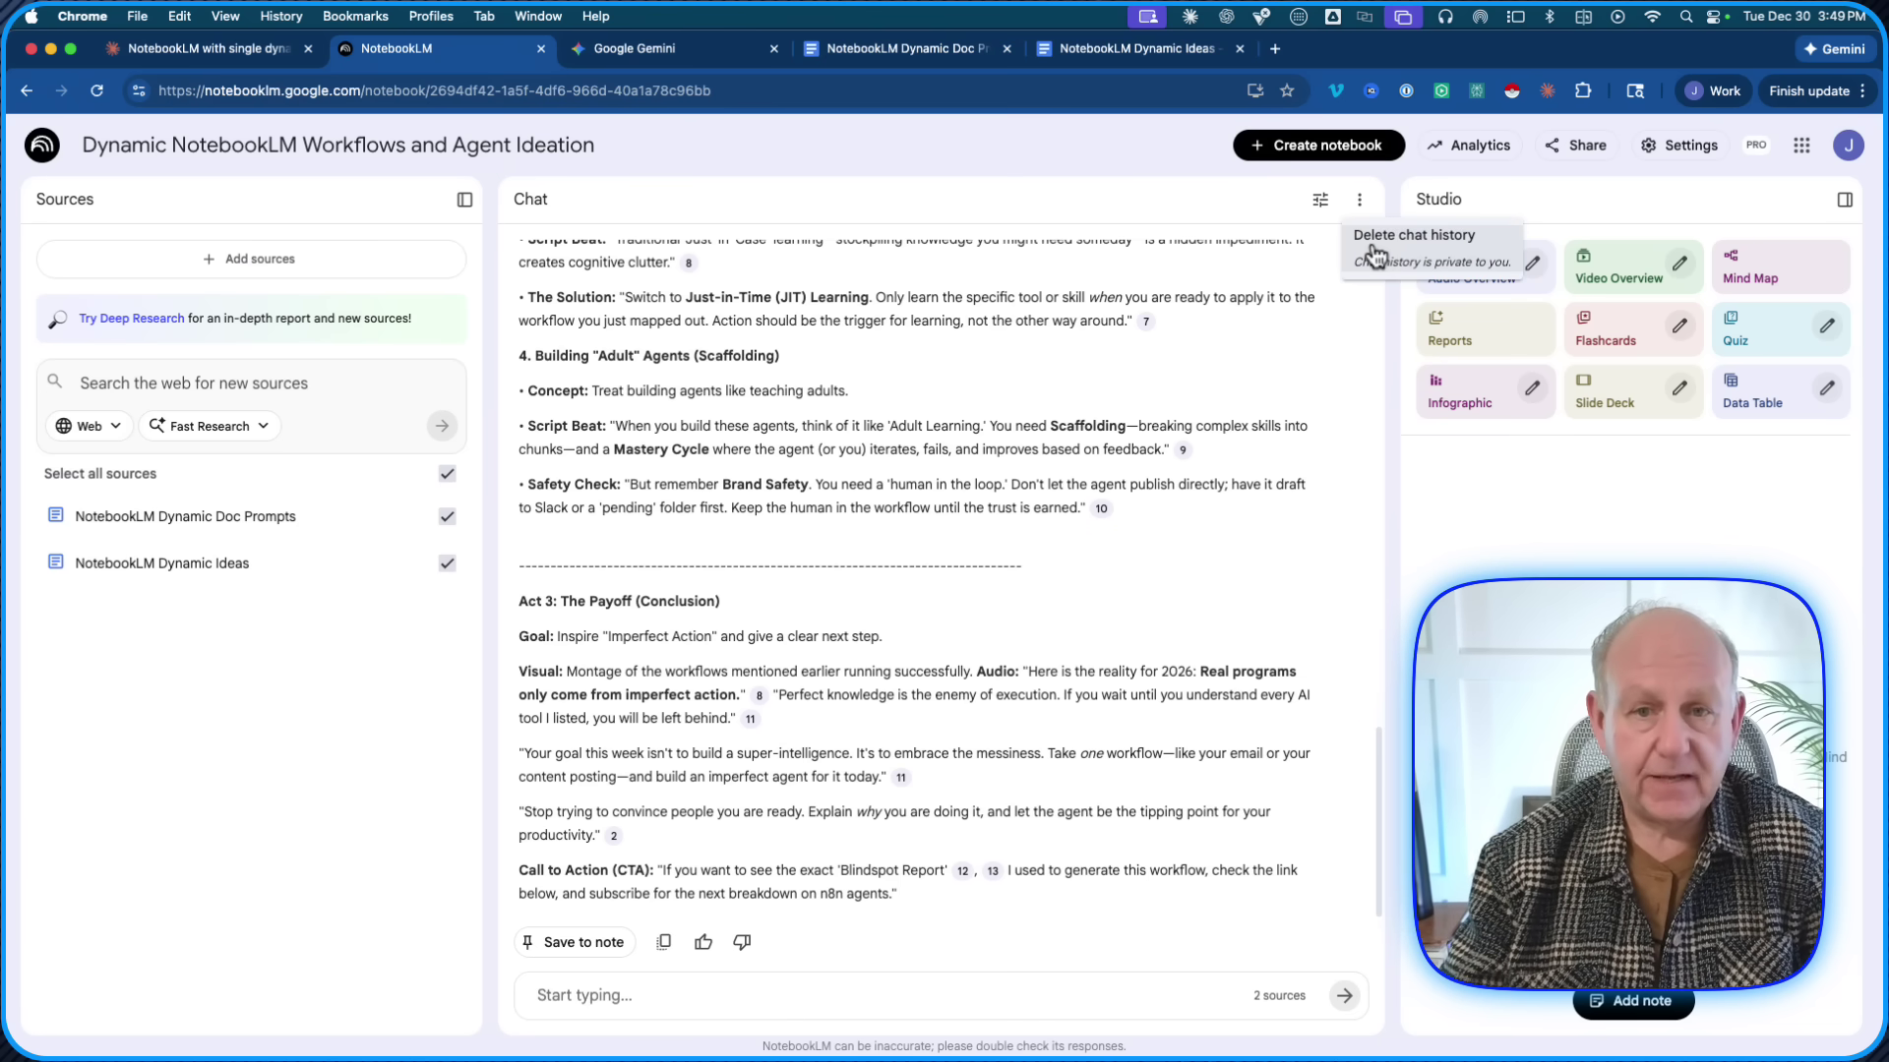